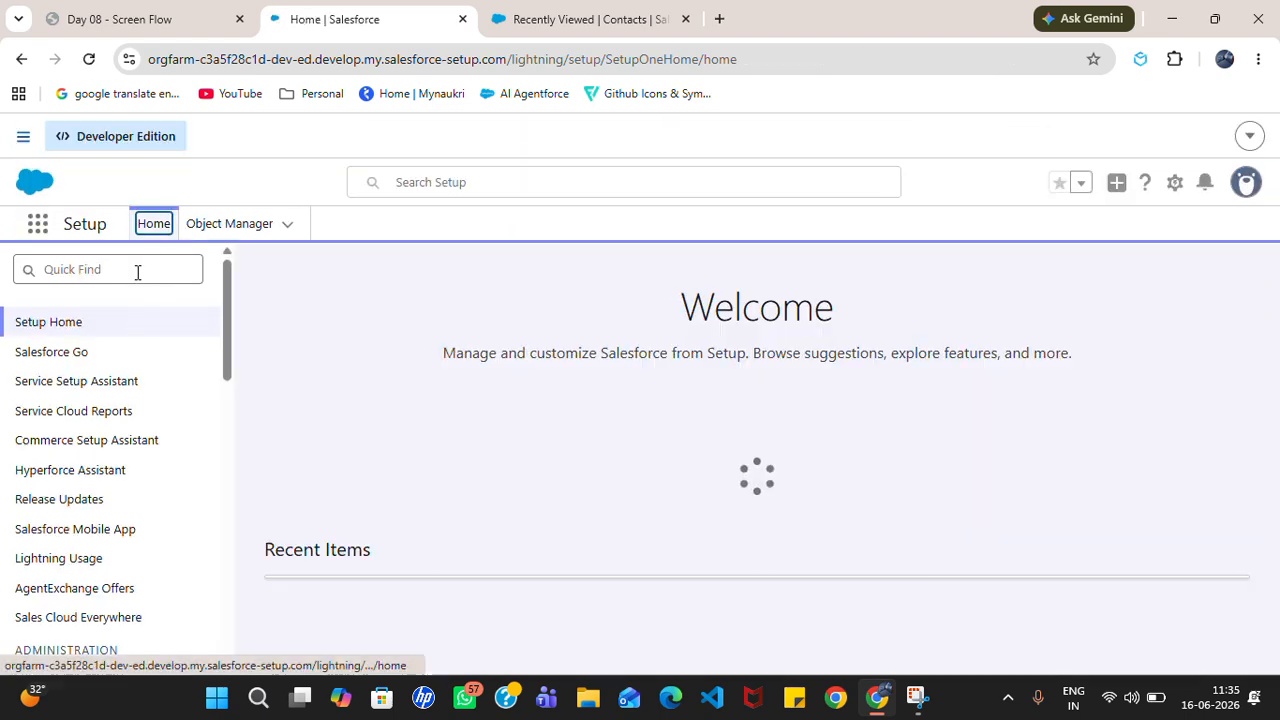
# Step: Find Flows through a Quick Find search for 'flows' and create a new Screen Flow
pyautogui.click(134, 271)
pyautogui.write('flows')
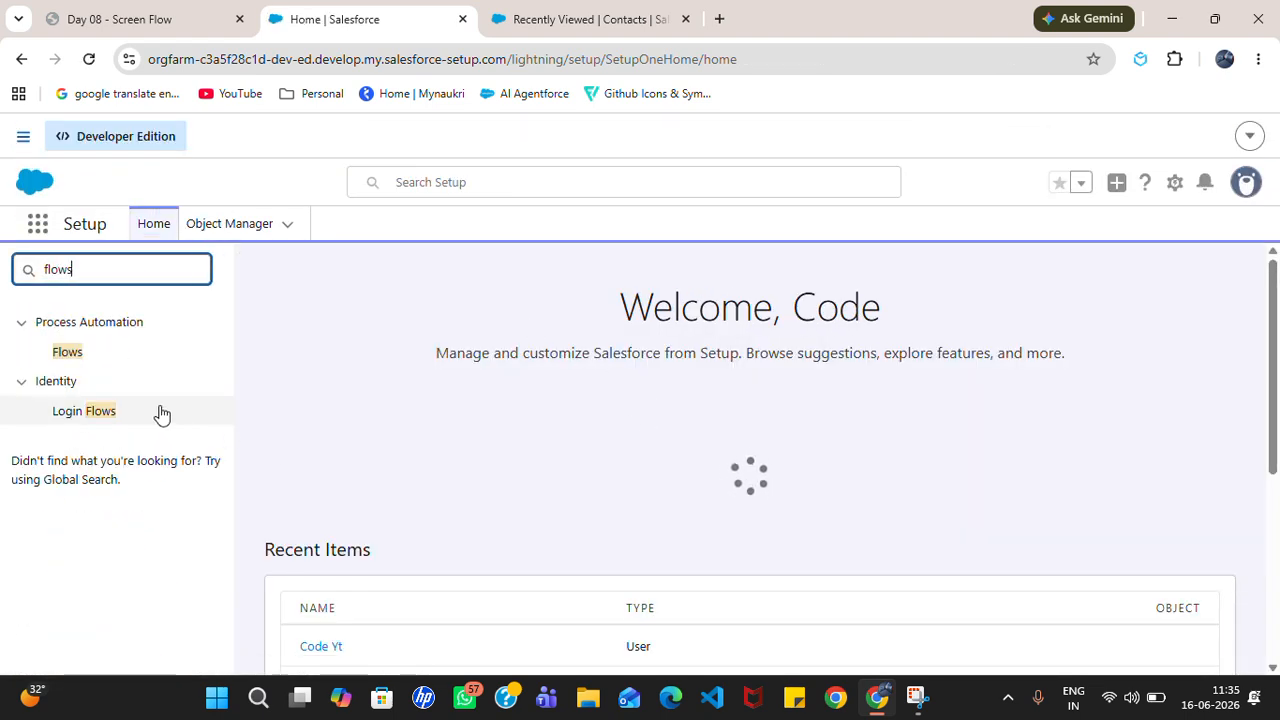
pyautogui.click(77, 357)
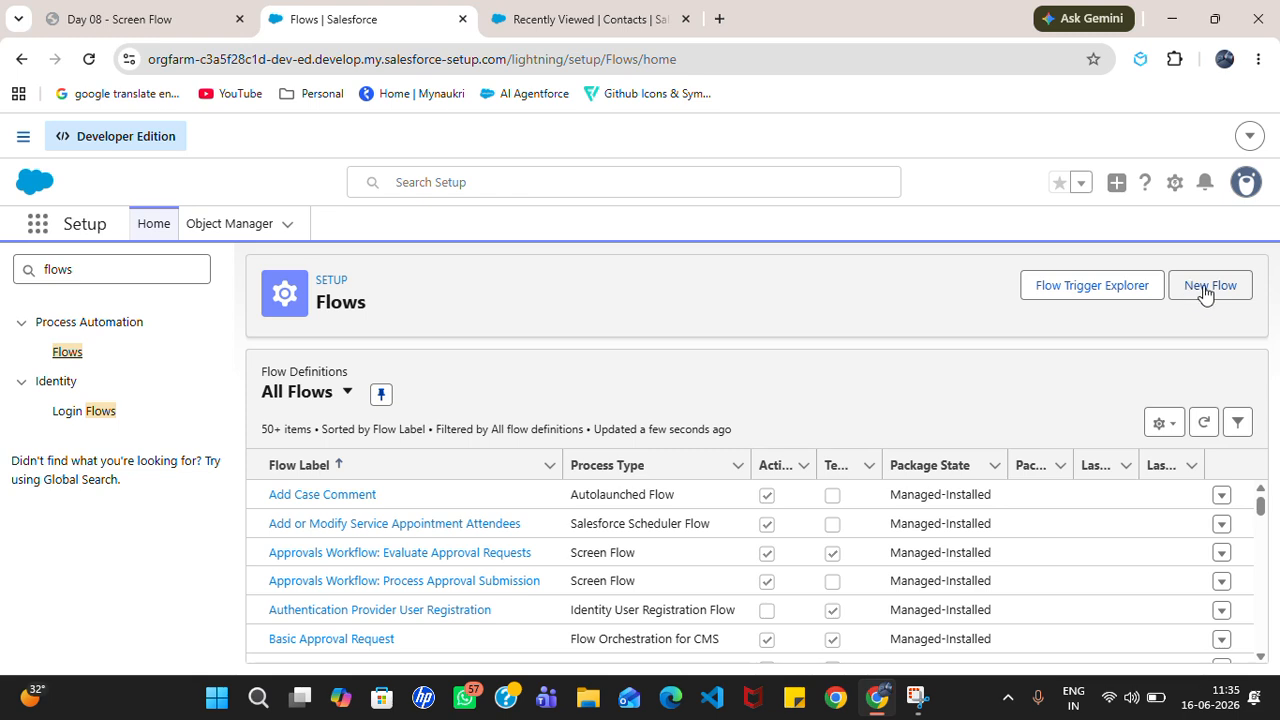
pyautogui.click(1205, 288)
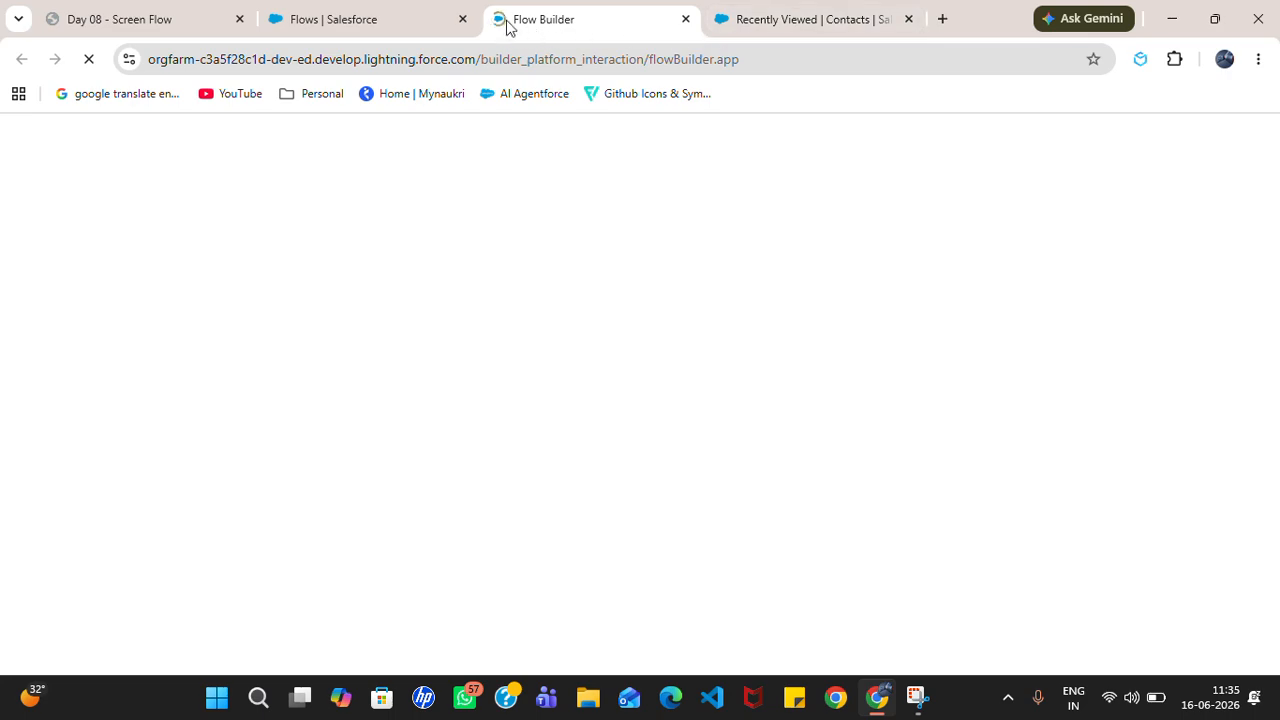
pyautogui.moveTo(400, 35); pyautogui.dragTo(351, 34)
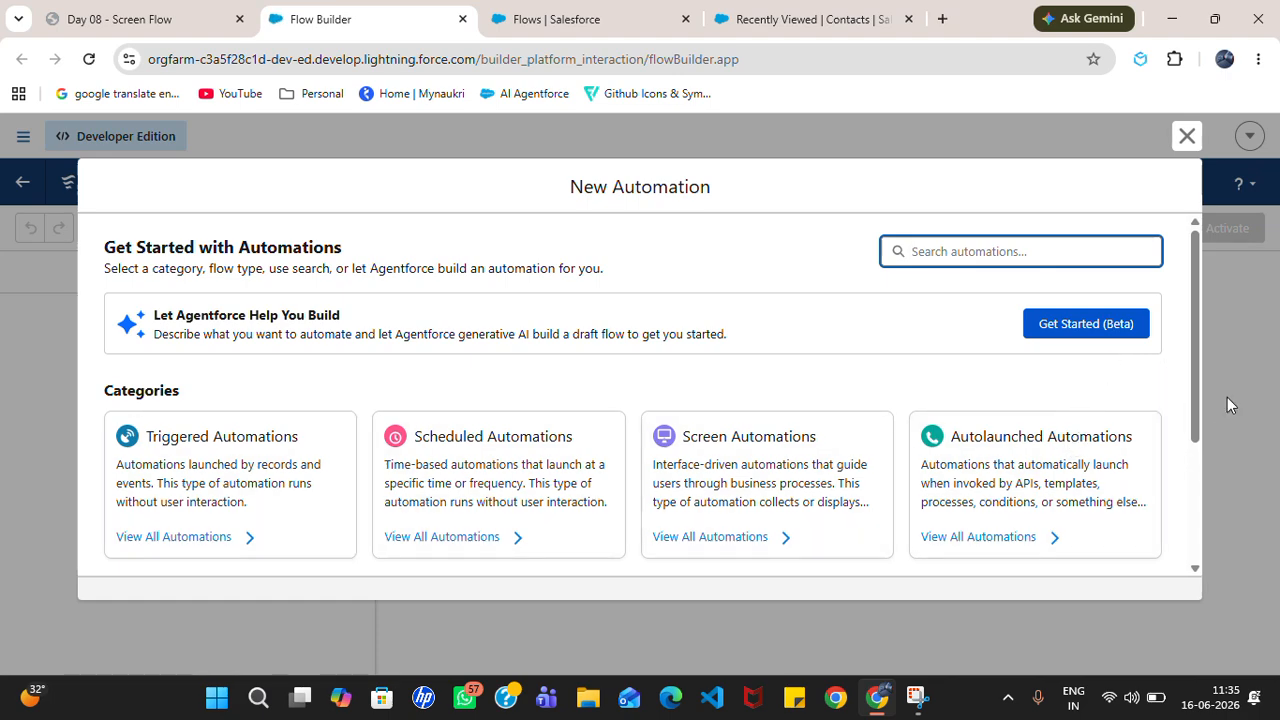
pyautogui.moveTo(1212, 408); pyautogui.dragTo(1206, 584)
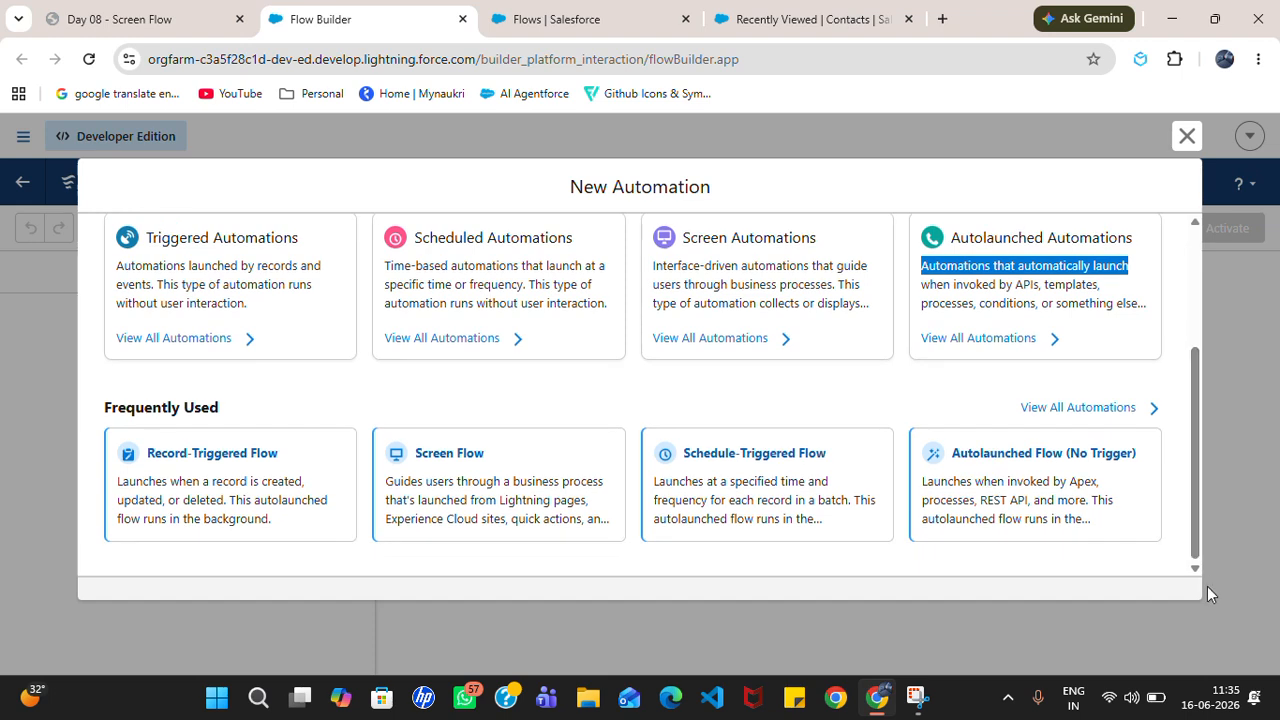
pyautogui.click(467, 475)
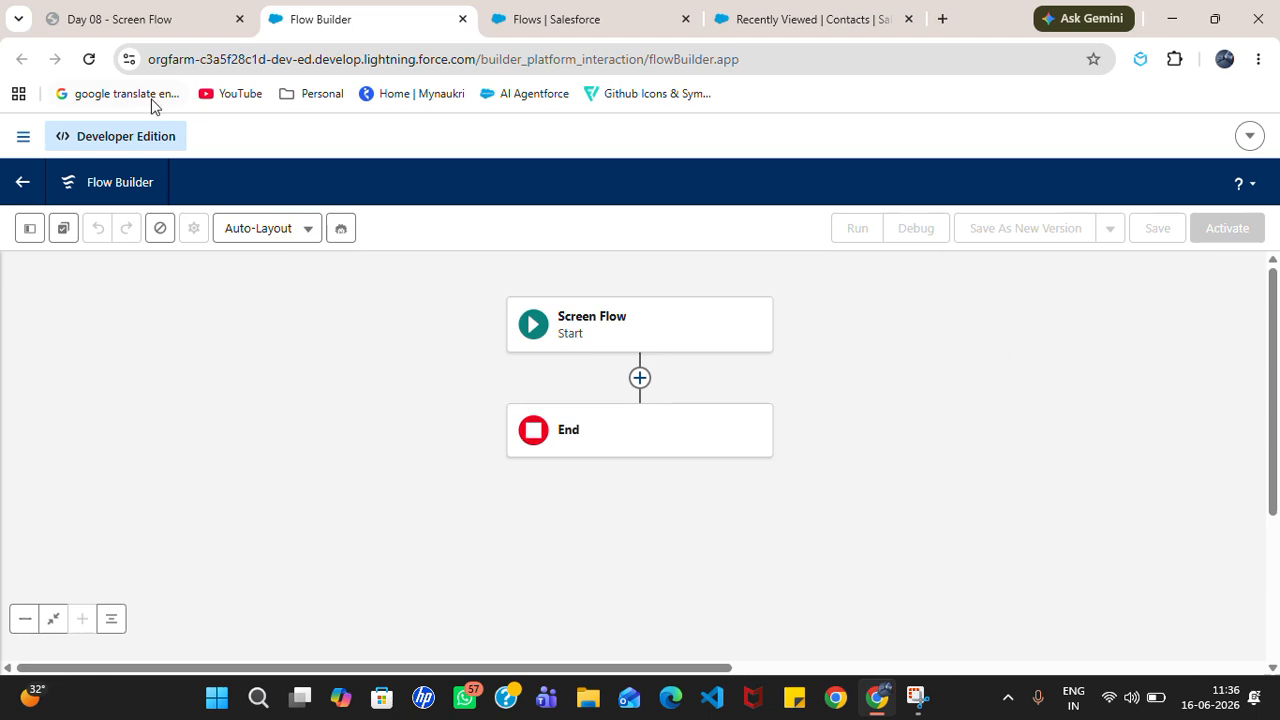
# Step: Switch the canvas layout to Free-Form and scroll through the Elements toolbox
pyautogui.click(30, 230)
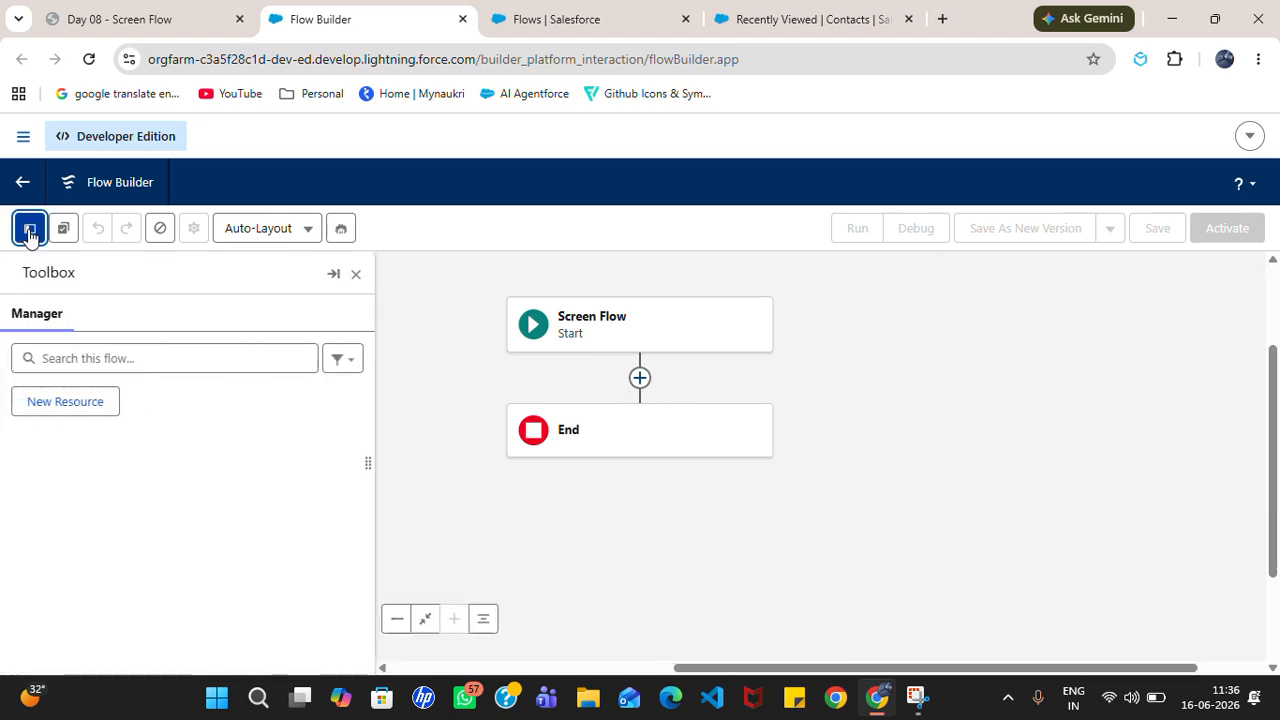
pyautogui.click(356, 274)
pyautogui.click(309, 228)
pyautogui.click(294, 318)
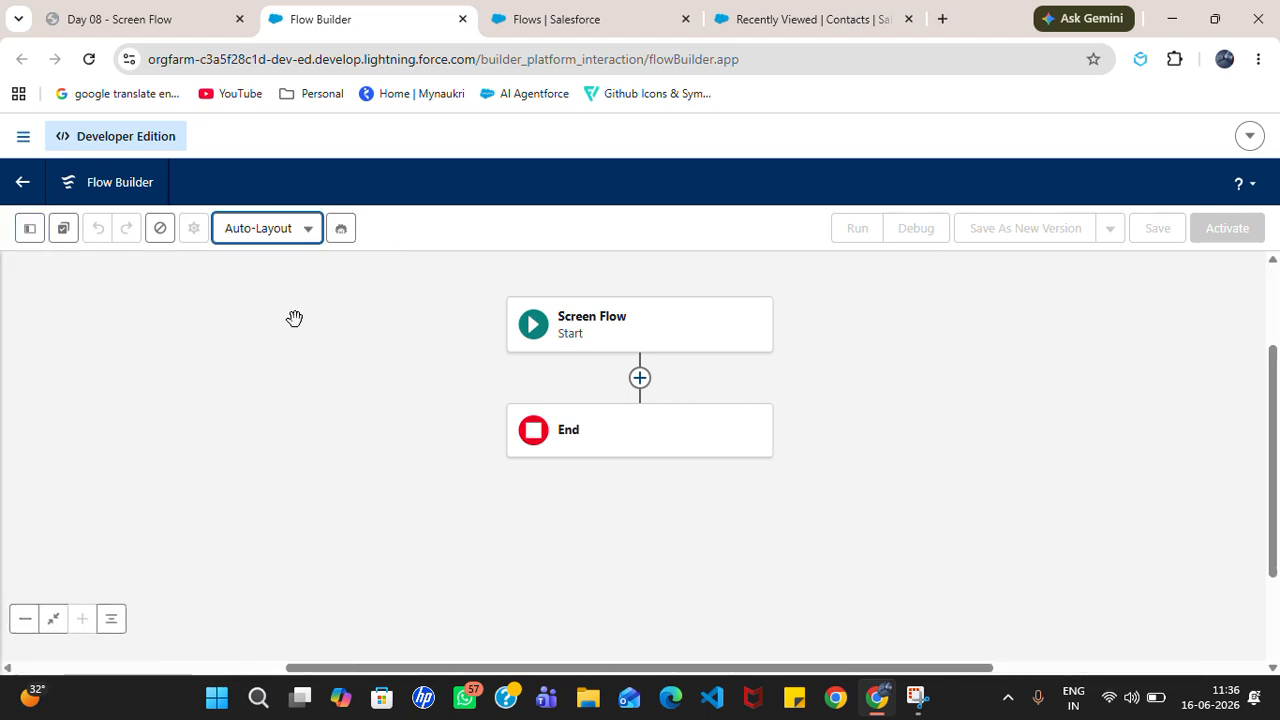
pyautogui.click(287, 244)
pyautogui.click(302, 301)
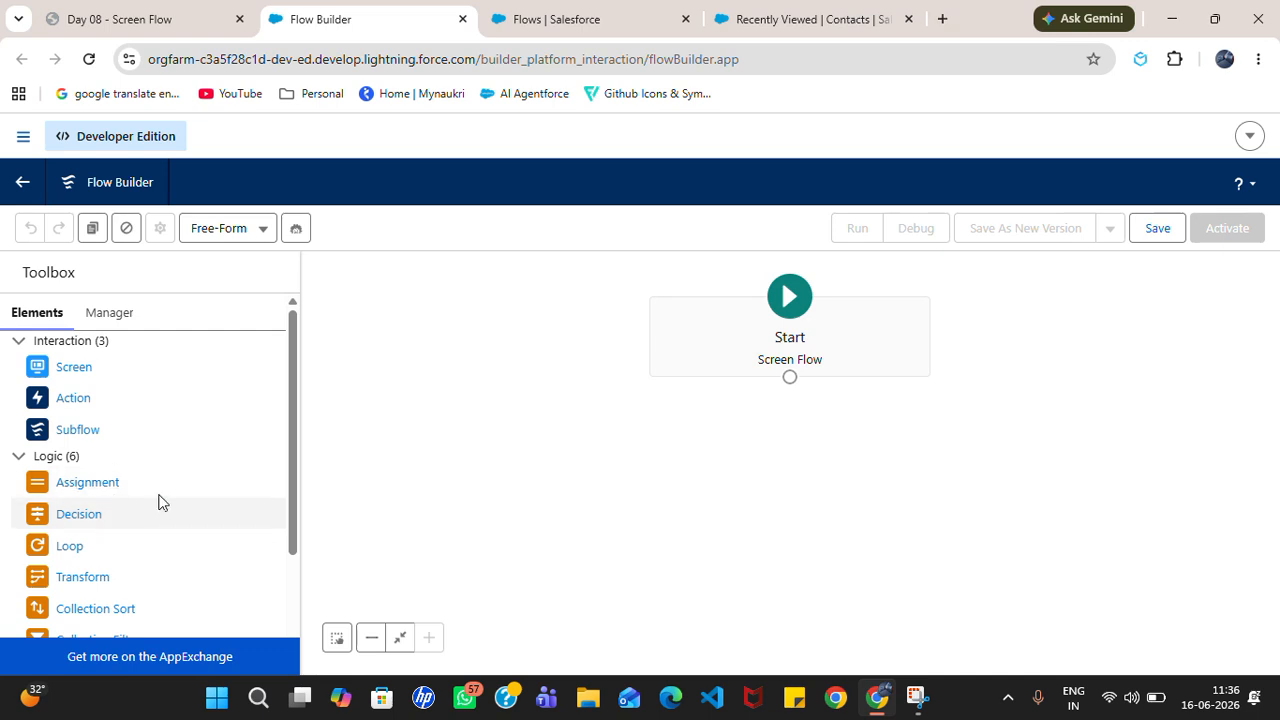
pyautogui.moveTo(295, 463); pyautogui.dragTo(295, 565)
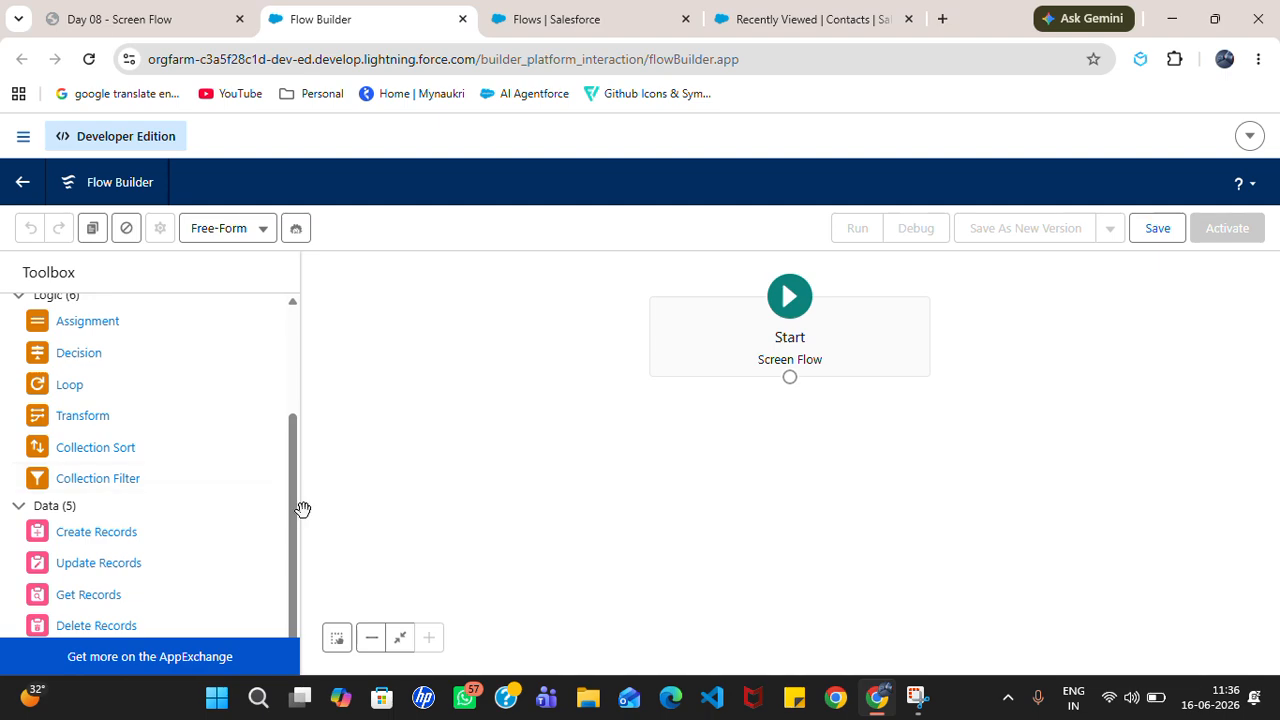
pyautogui.moveTo(294, 517); pyautogui.dragTo(308, 330)
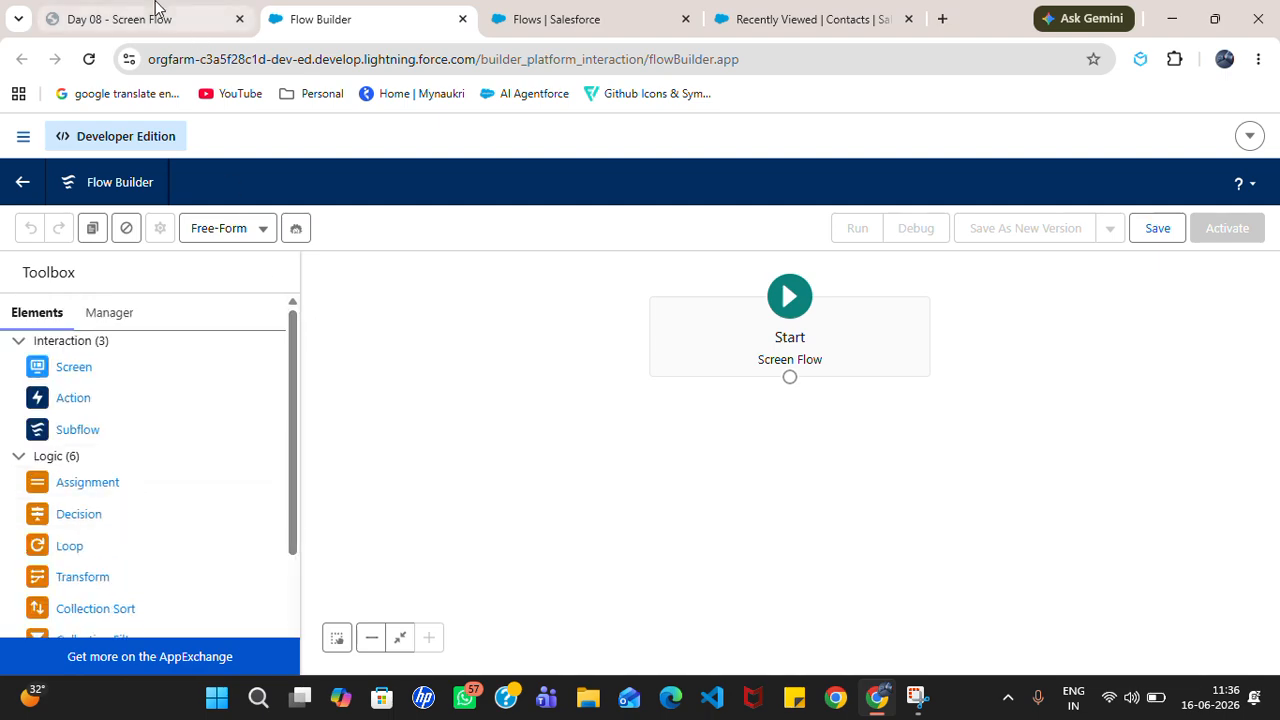
pyautogui.click(186, 14)
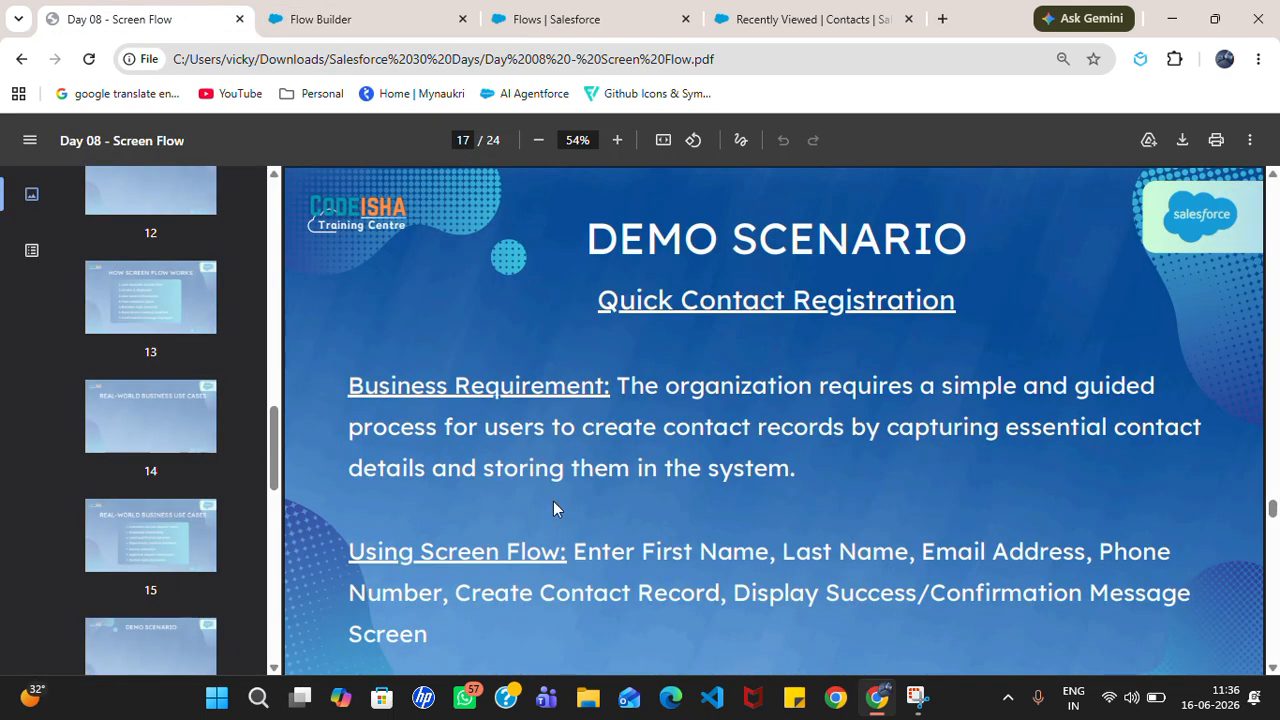
pyautogui.press('Left')
pyautogui.press('Left')
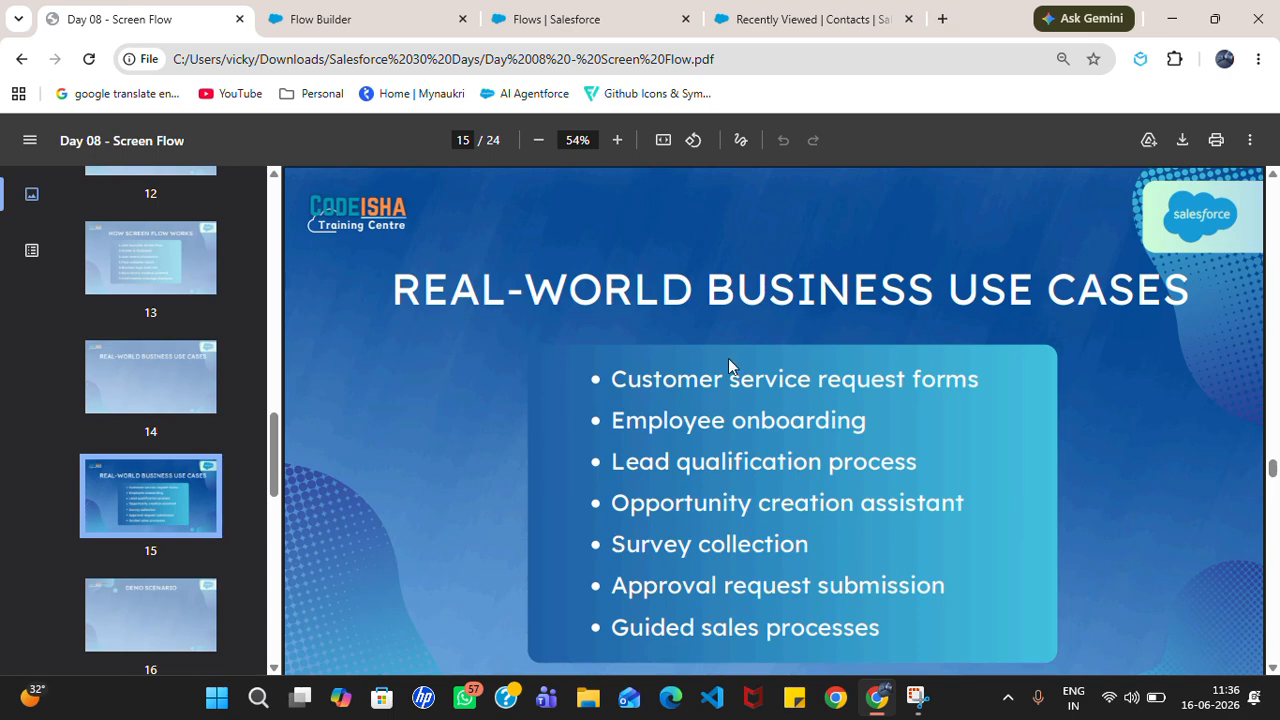
pyautogui.press('Left')
pyautogui.press('Left')
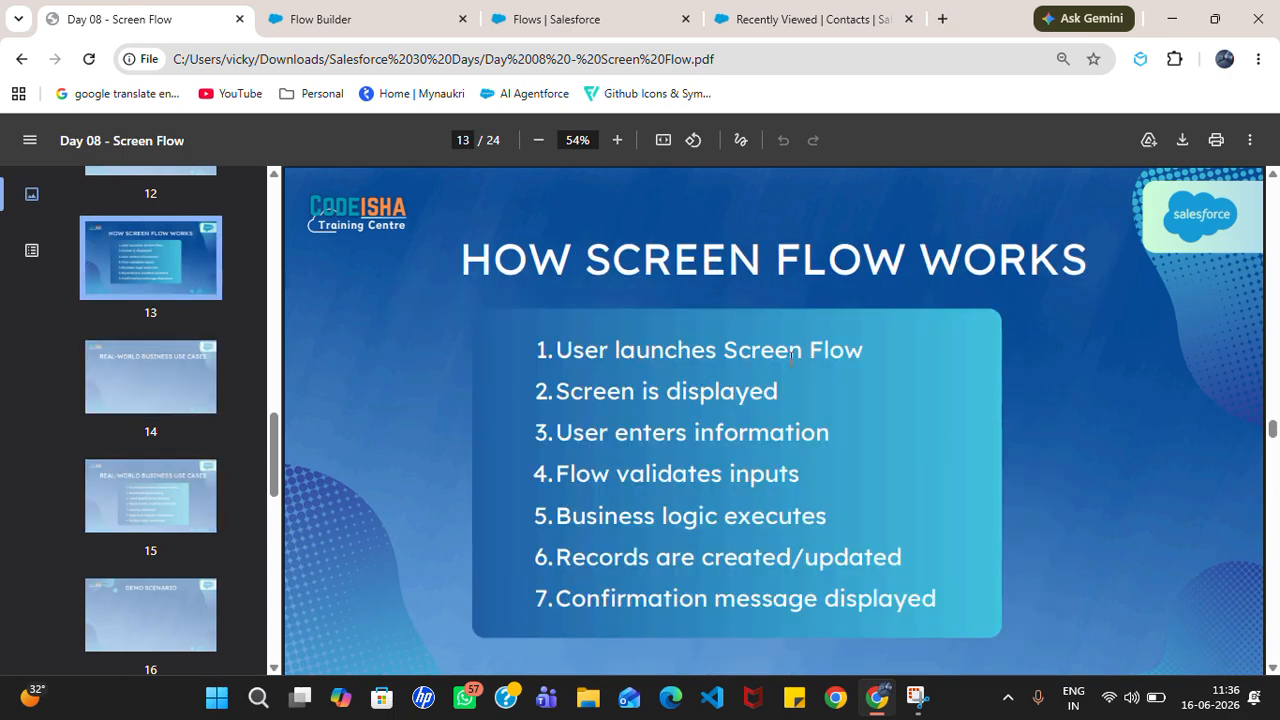
pyautogui.click(430, 12)
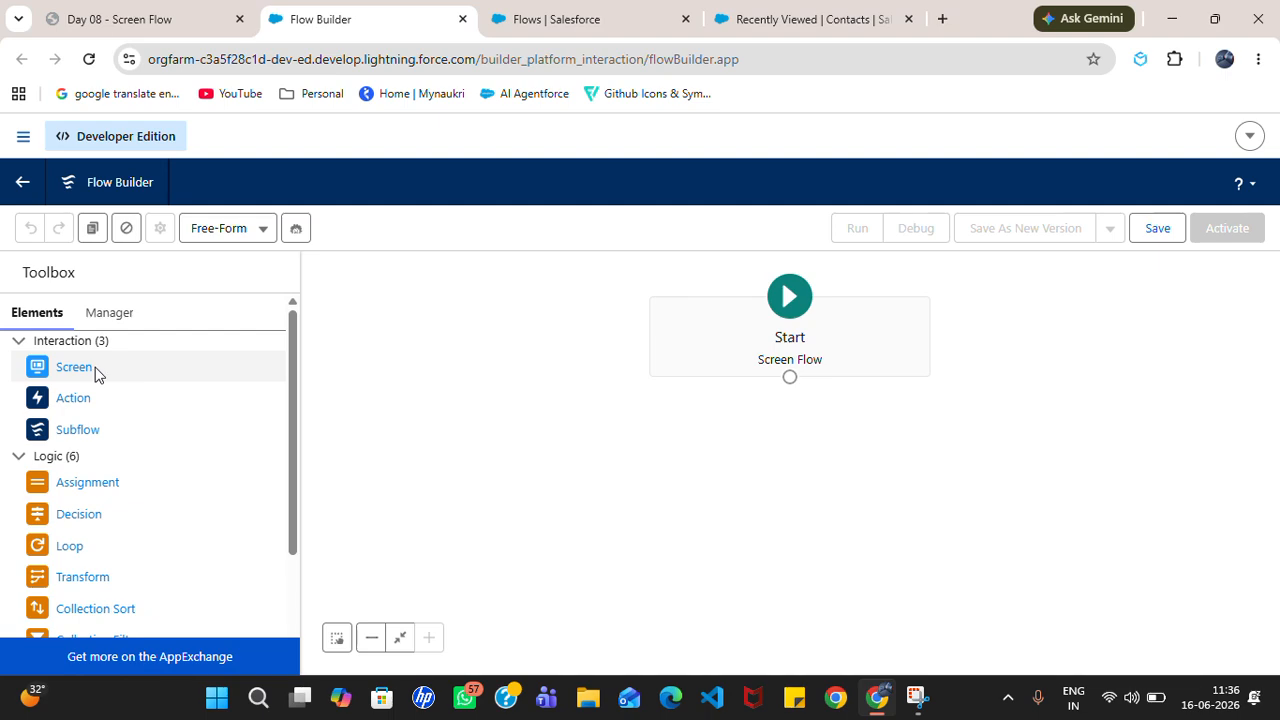
# Step: Add a Screen labelled 'Quick Contact Form' with API name Quick_Contact_Form
pyautogui.moveTo(91, 374); pyautogui.dragTo(623, 429)
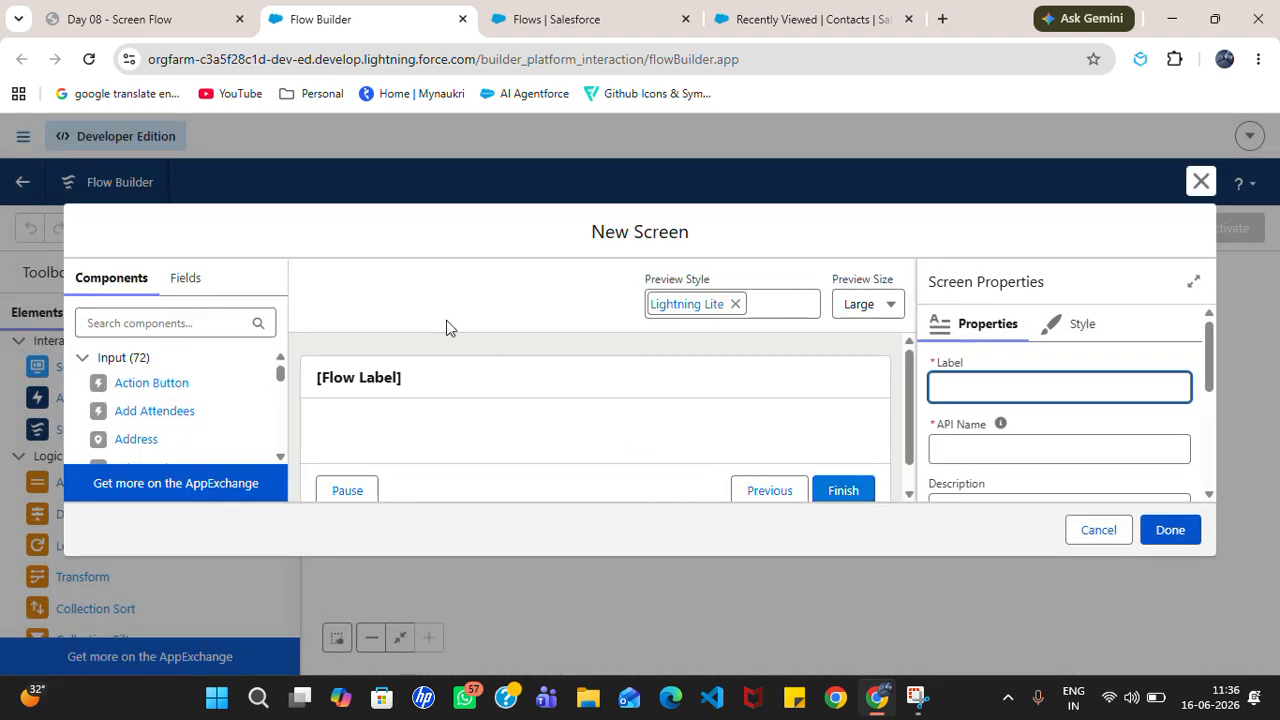
pyautogui.click(1014, 389)
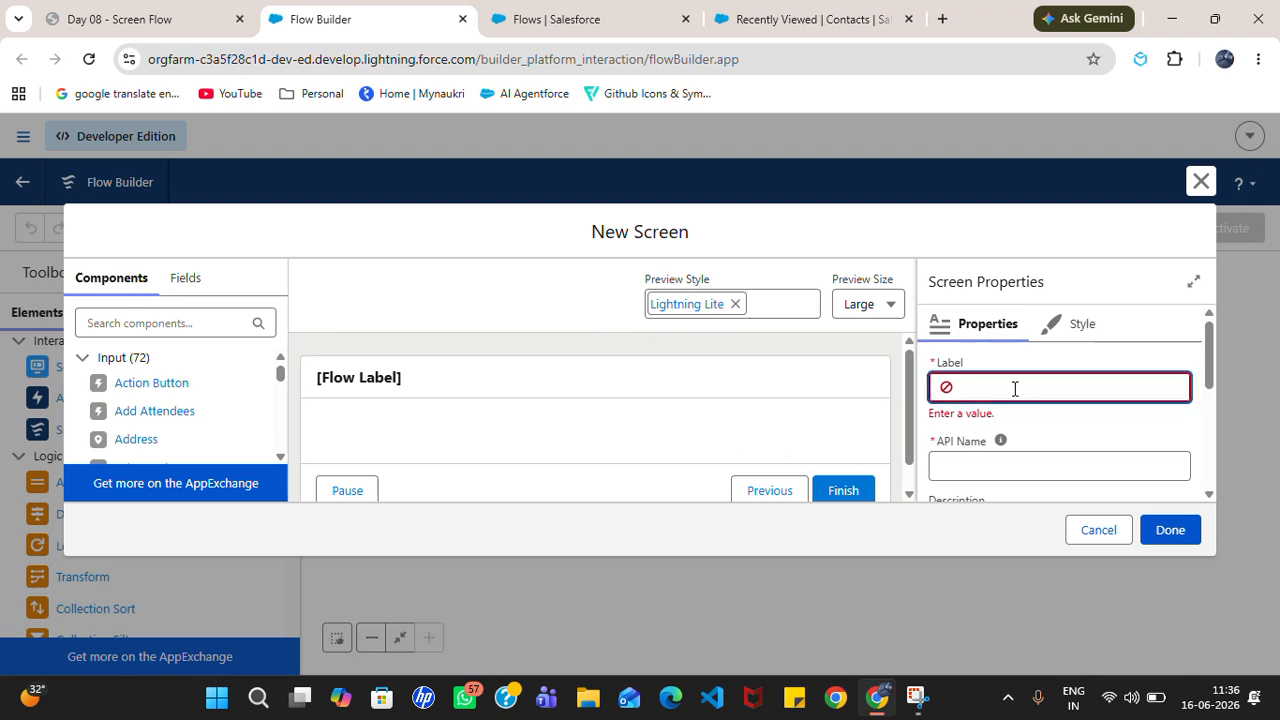
pyautogui.write('Qucil')
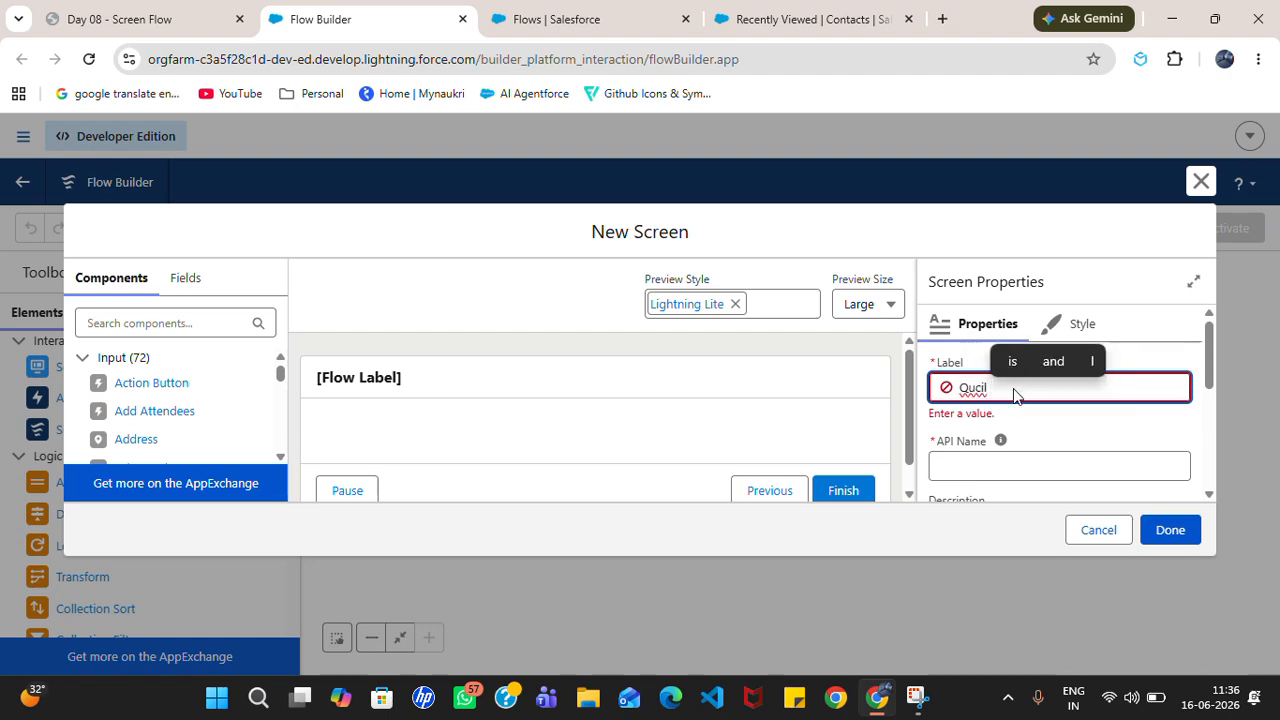
pyautogui.hotkey('ctrl', 'shift', 'i')
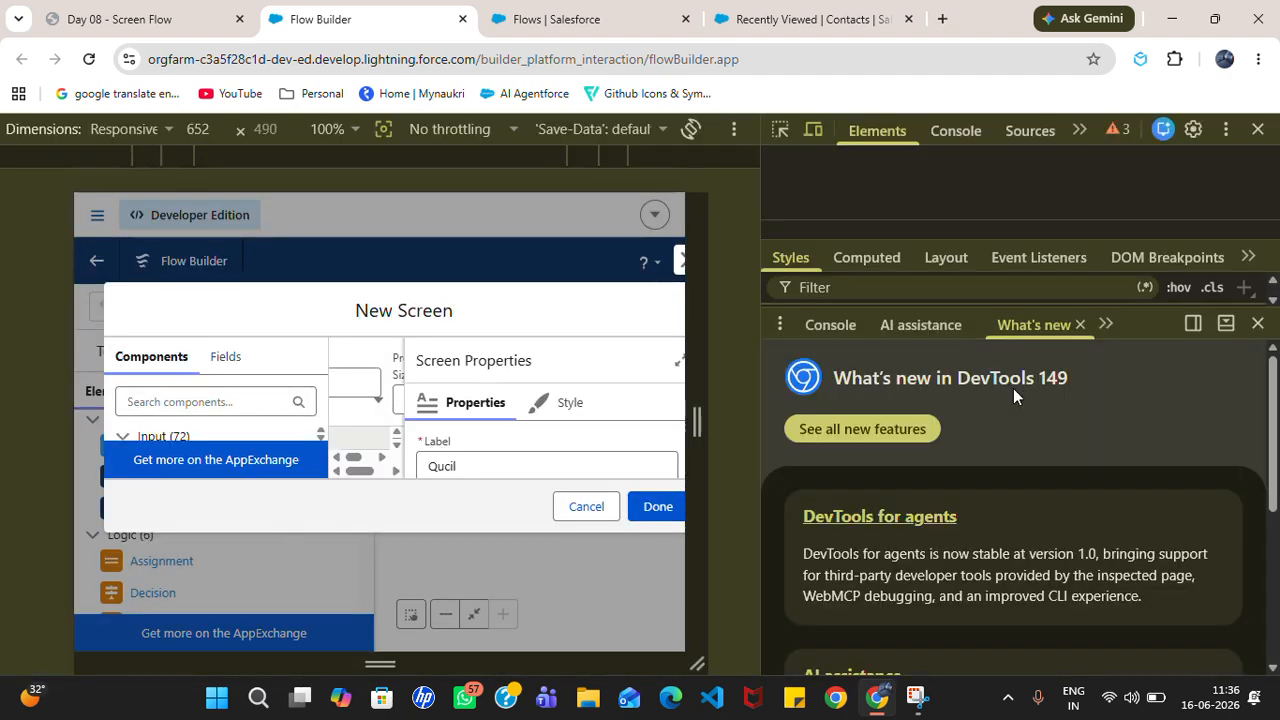
pyautogui.click(1258, 128)
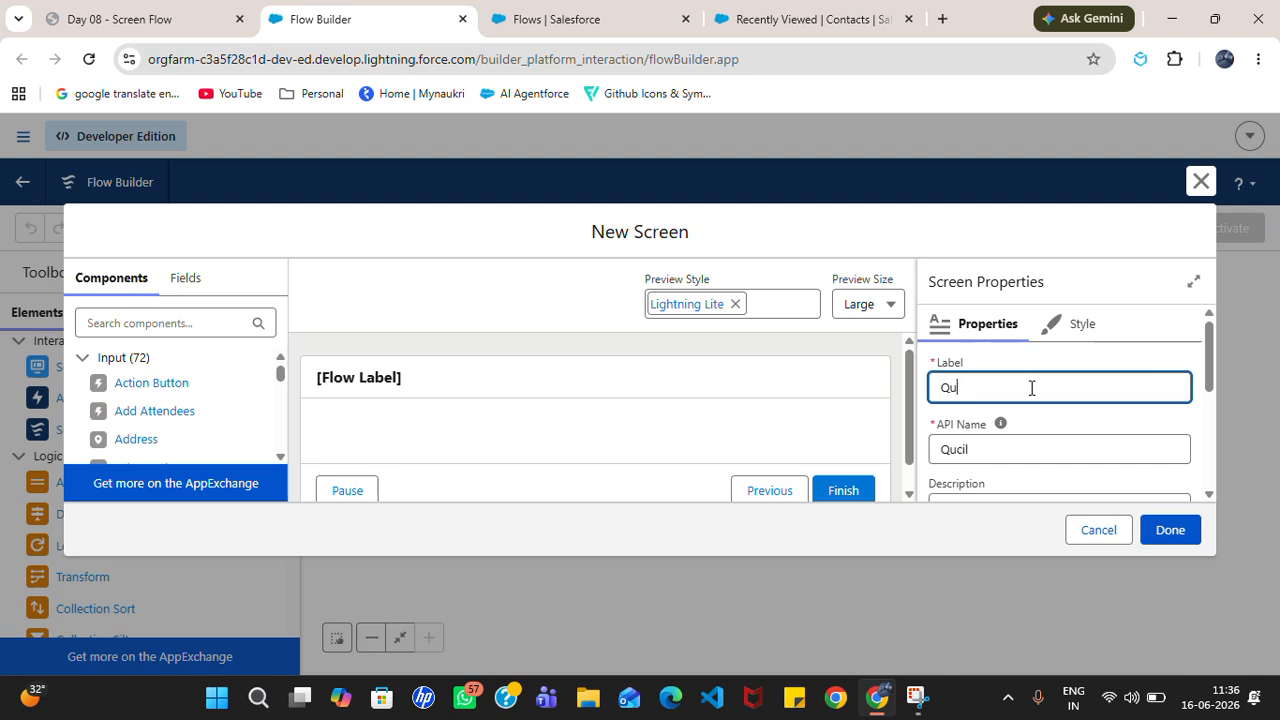
pyautogui.write('ick Co')
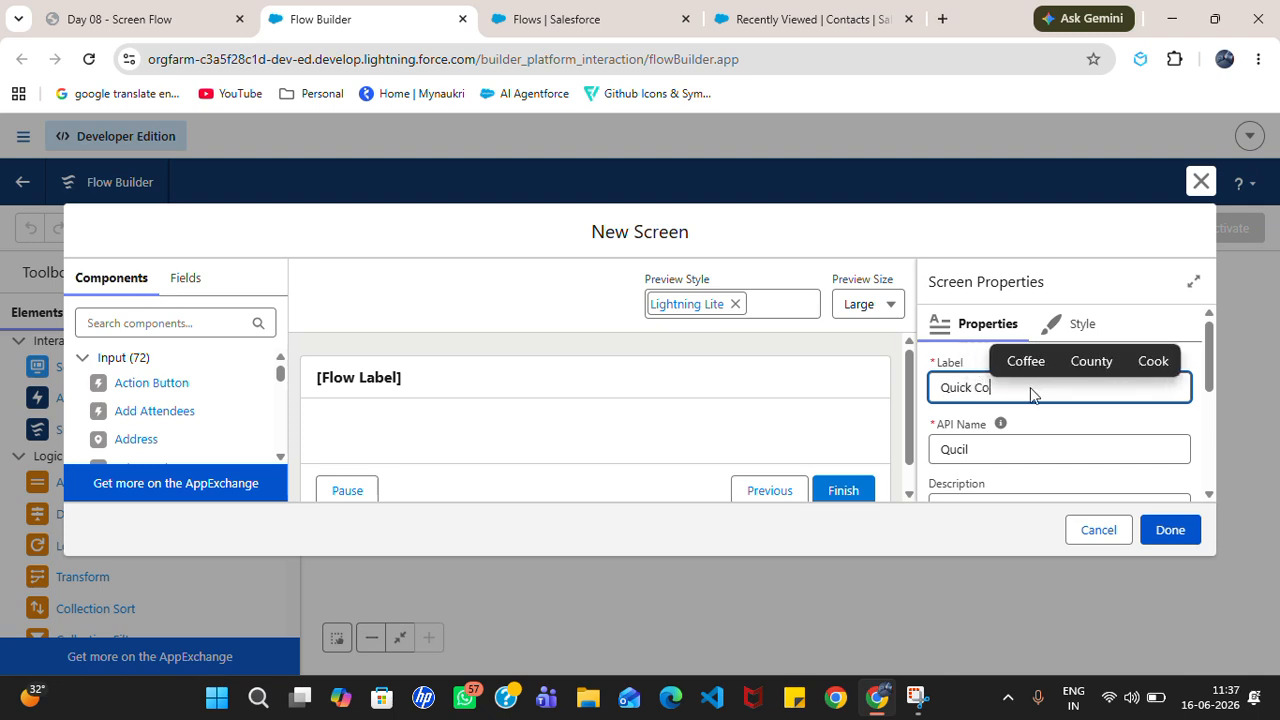
pyautogui.write('ntact Form')
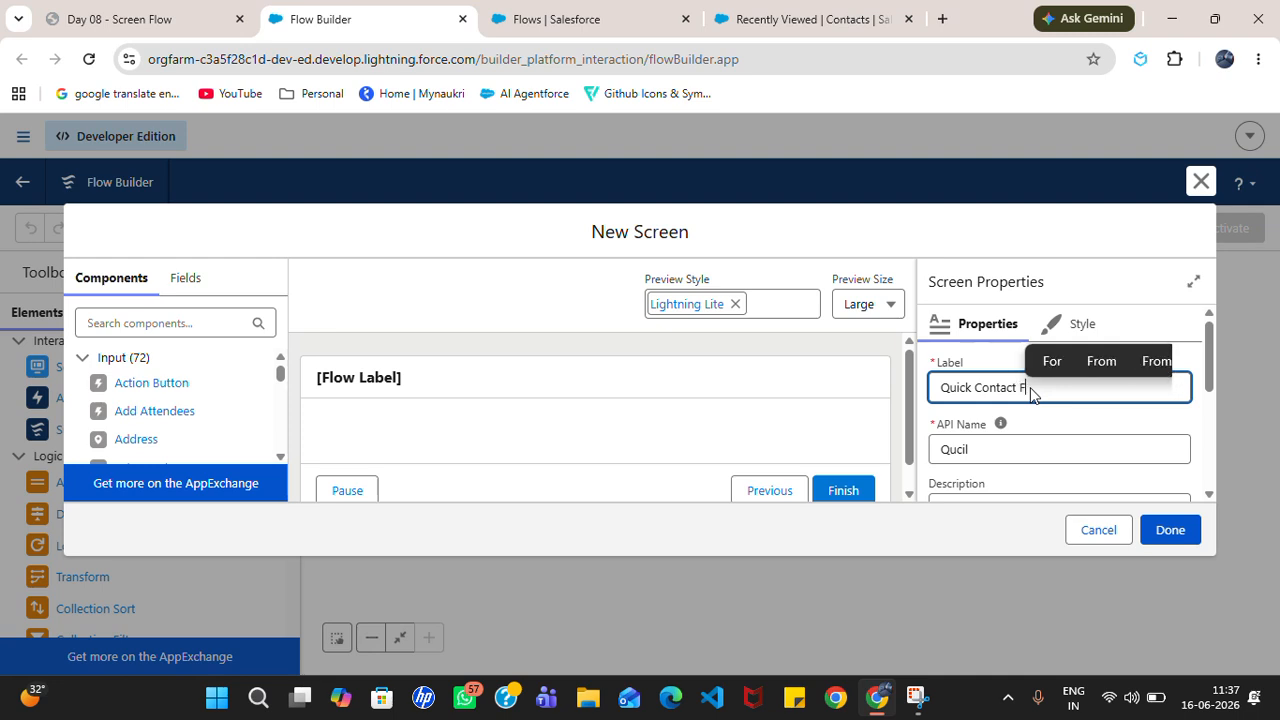
pyautogui.click(1051, 447)
pyautogui.doubleClick(1052, 447)
pyautogui.press('BackSpace')
pyautogui.click(1052, 380)
pyautogui.click(1050, 447)
# Step: Expand the screen's Configure Header settings in the properties panel
pyautogui.click(700, 386)
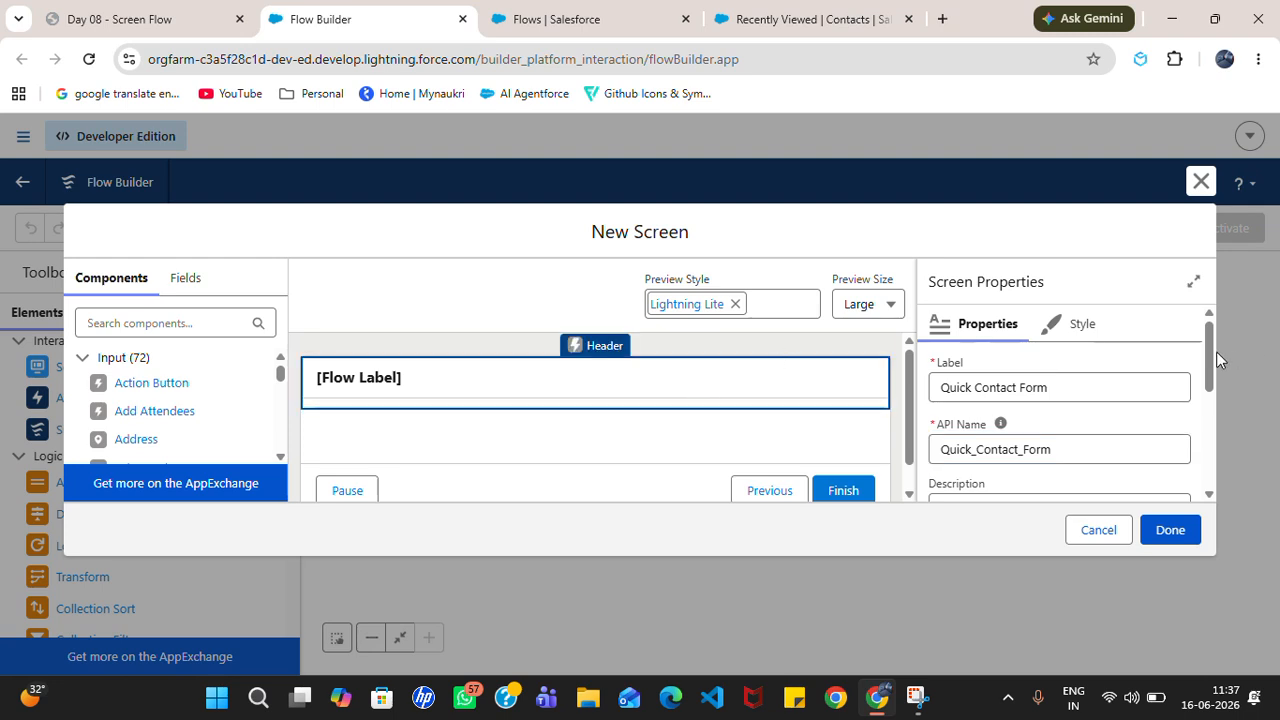
pyautogui.moveTo(1207, 353); pyautogui.dragTo(1207, 440)
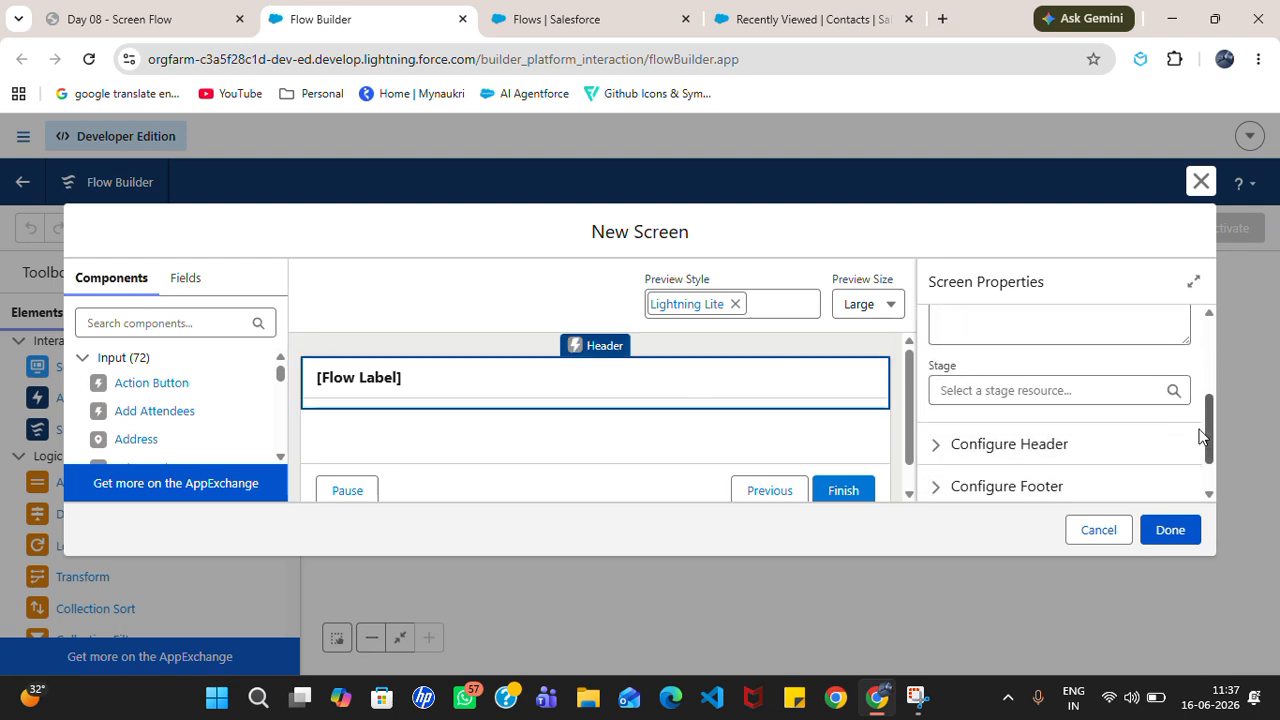
pyautogui.scroll(-1, 1060, 417)
pyautogui.click(1035, 416)
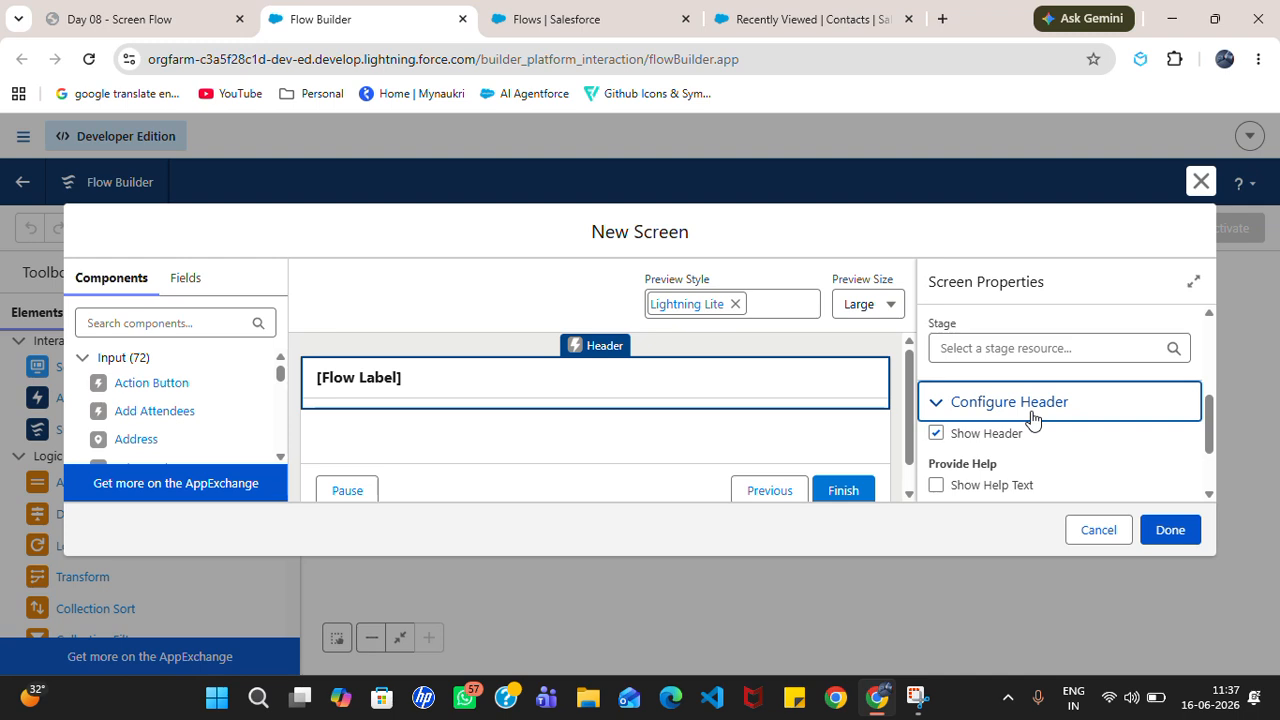
pyautogui.moveTo(1208, 438)
pyautogui.mouseDown()
pyautogui.moveTo(1208, 481)
pyautogui.moveTo(1208, 418)
pyautogui.mouseUp()
pyautogui.click(729, 440)
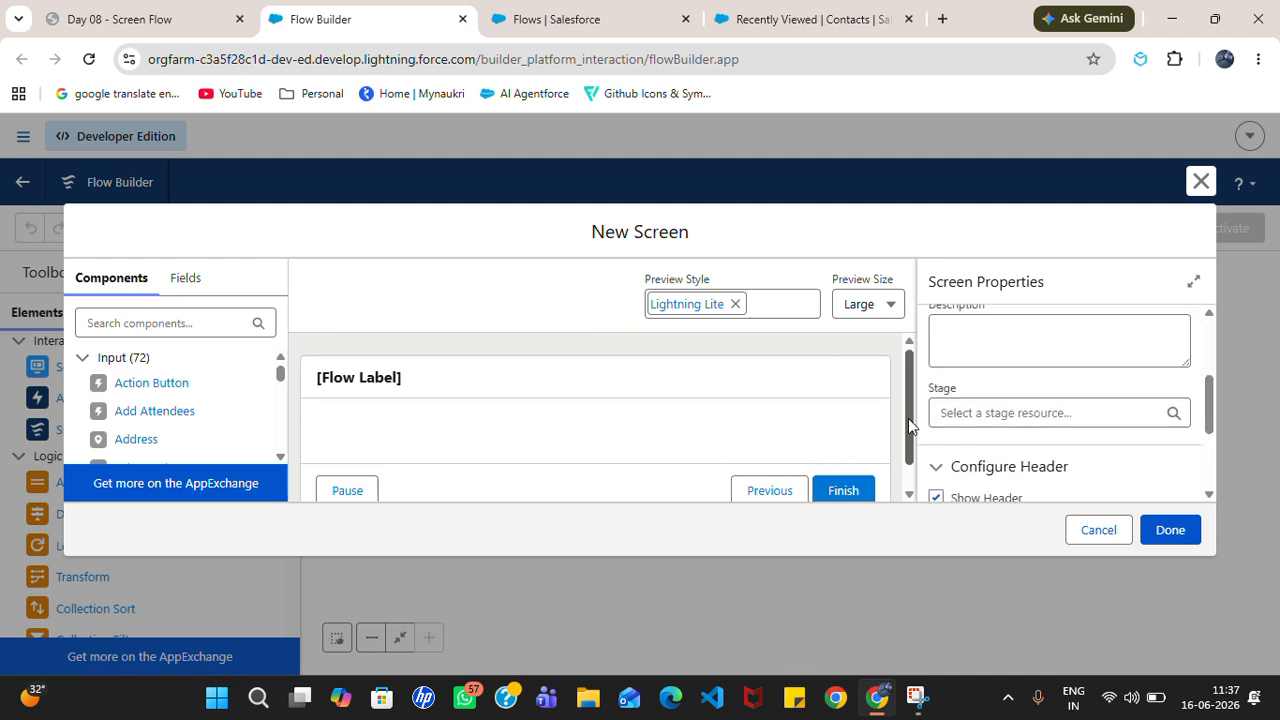
pyautogui.moveTo(909, 417); pyautogui.dragTo(908, 442)
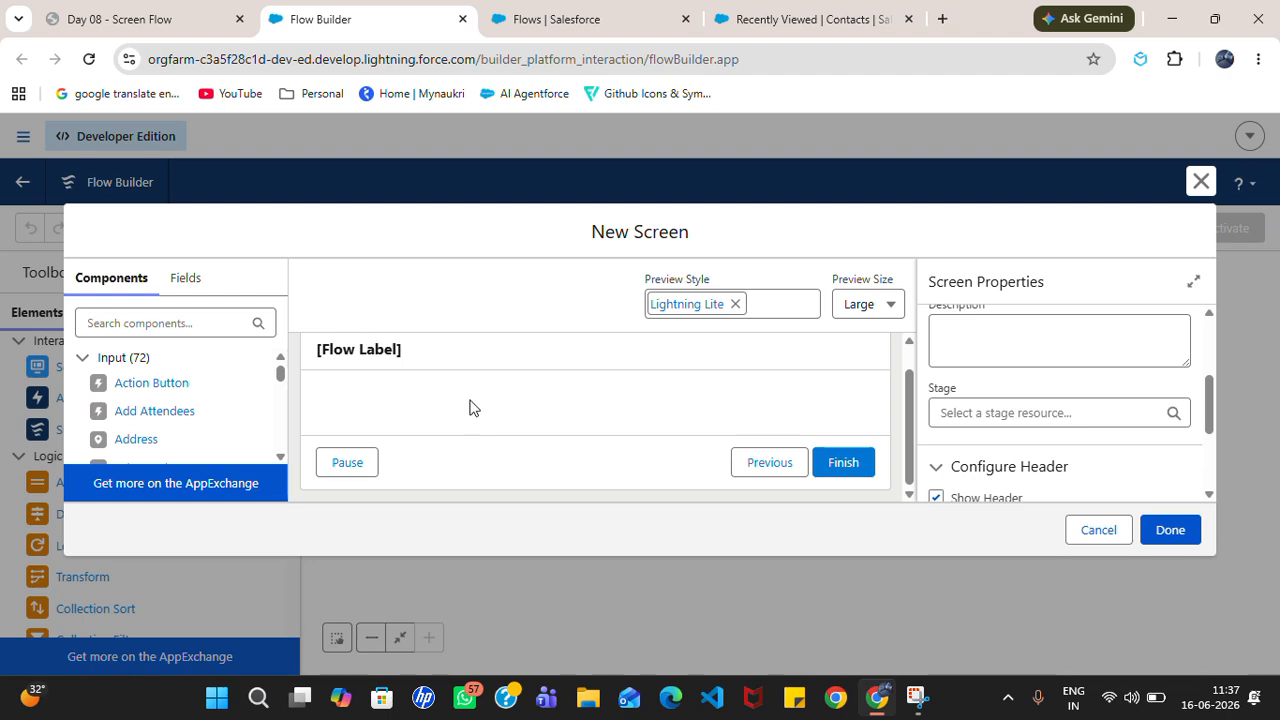
pyautogui.click(195, 18)
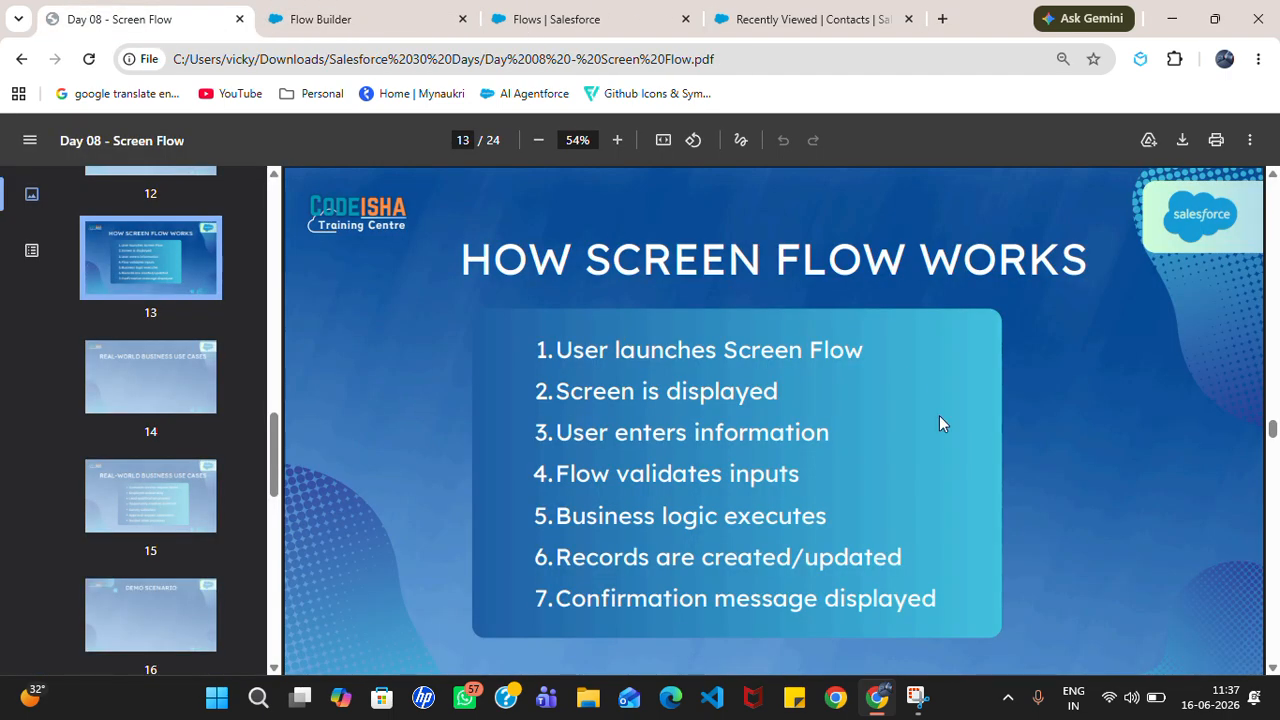
pyautogui.press('Right')
pyautogui.press('Right')
pyautogui.press('Right')
pyautogui.press('Right')
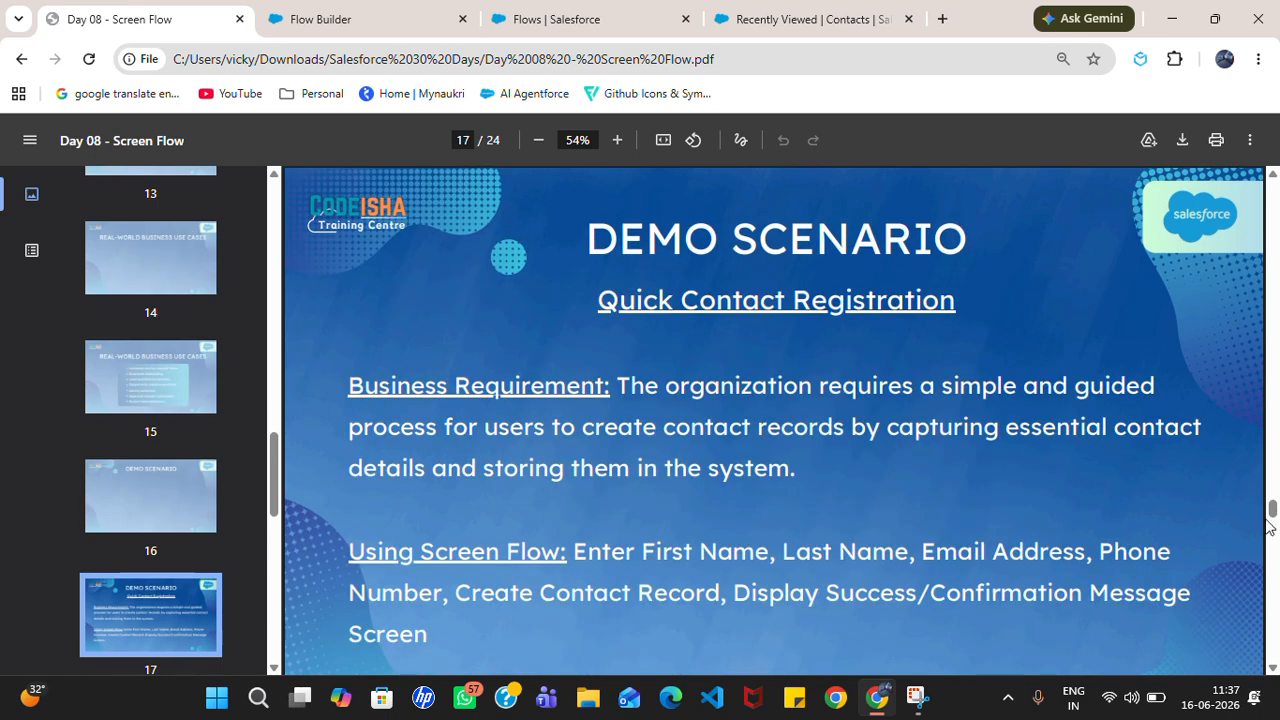
pyautogui.scroll(1, 1272, 511)
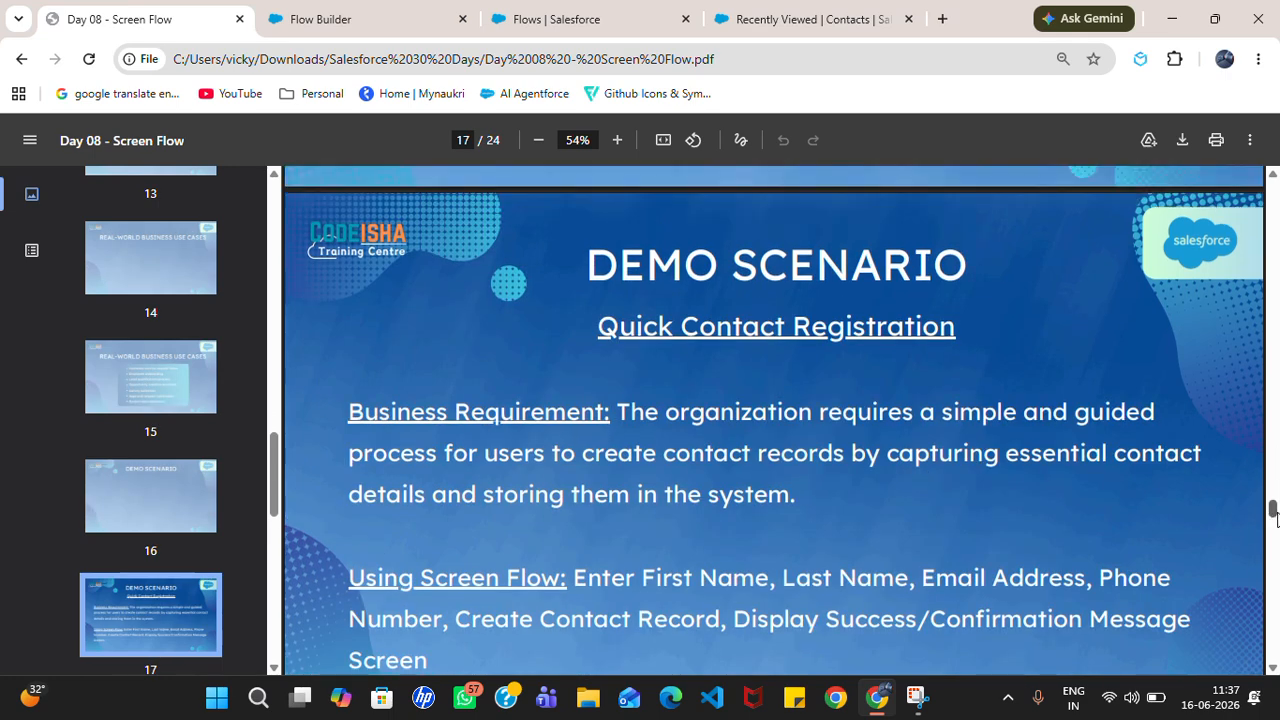
pyautogui.scroll(-3, 752, 498)
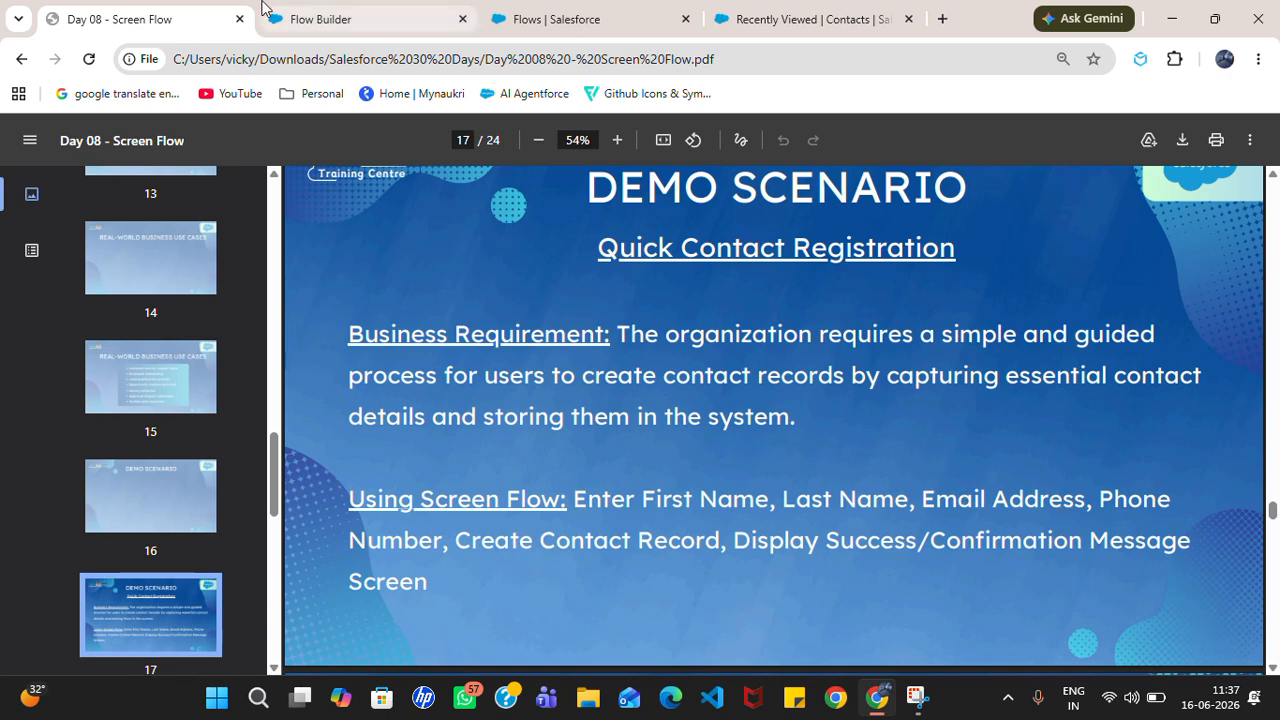
pyautogui.click(314, 14)
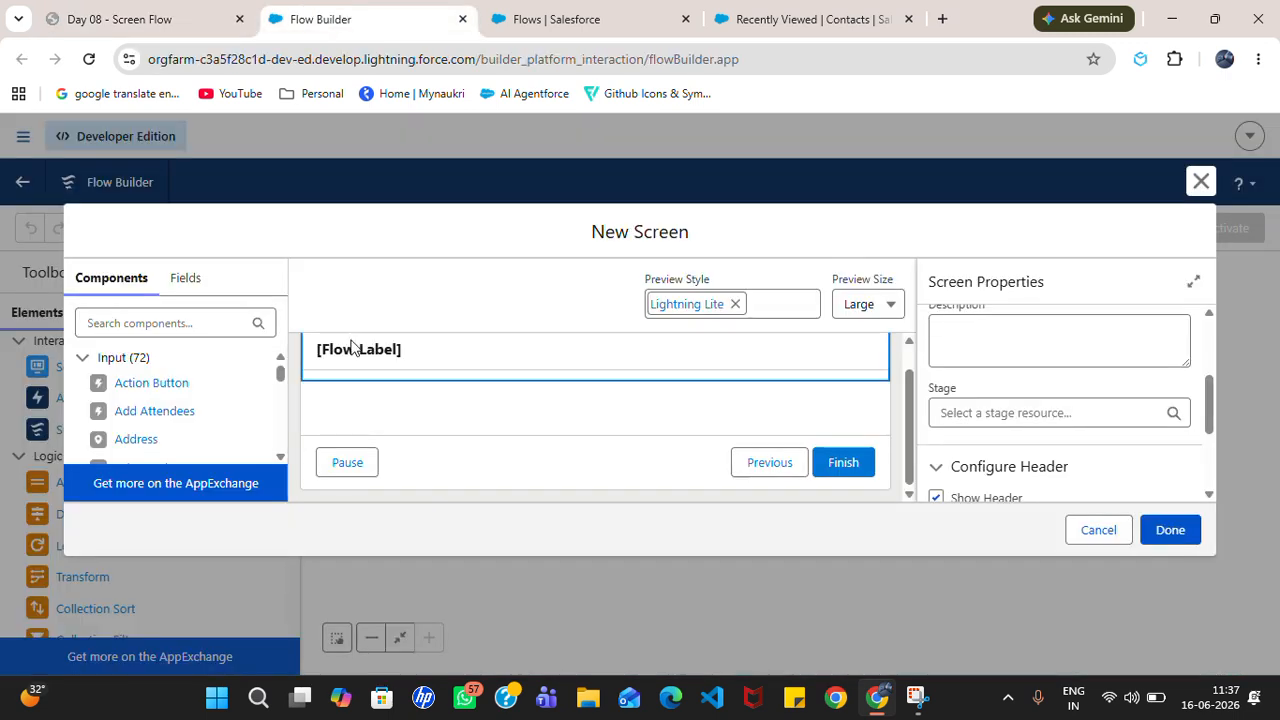
# Step: Add a Text input labelled 'First Name' with API name First_Name
pyautogui.click(226, 330)
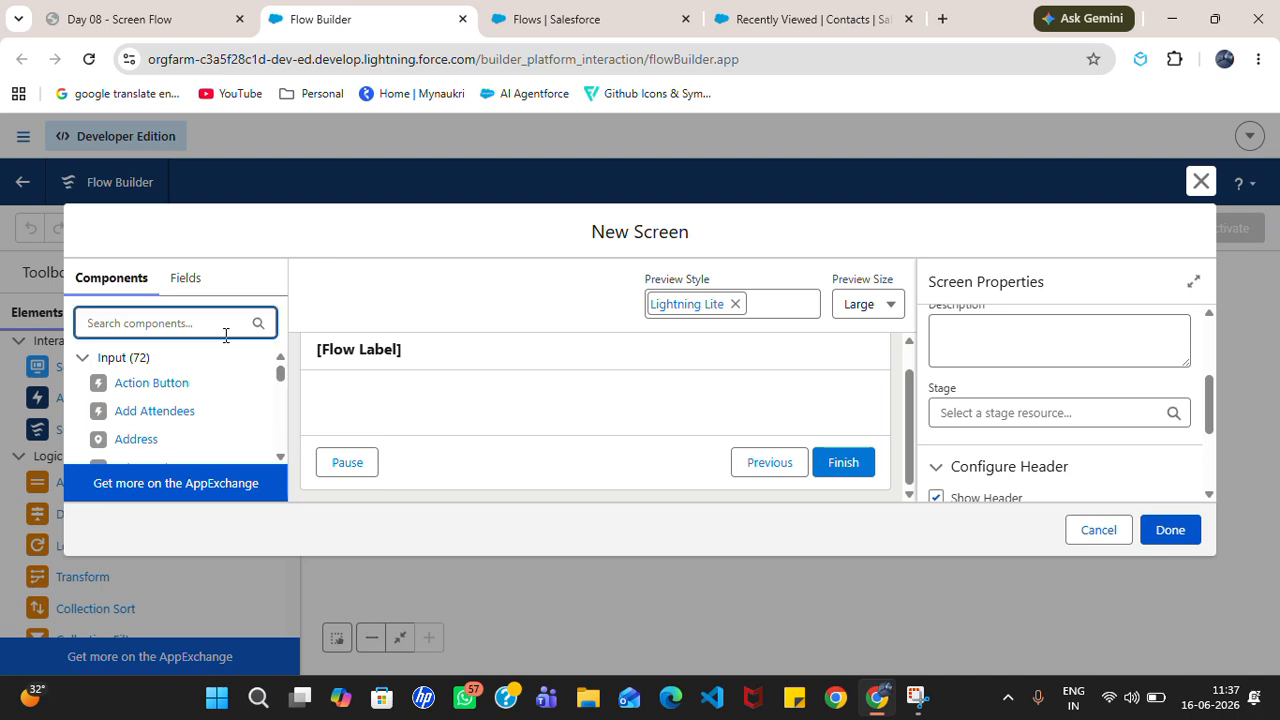
pyautogui.write('text')
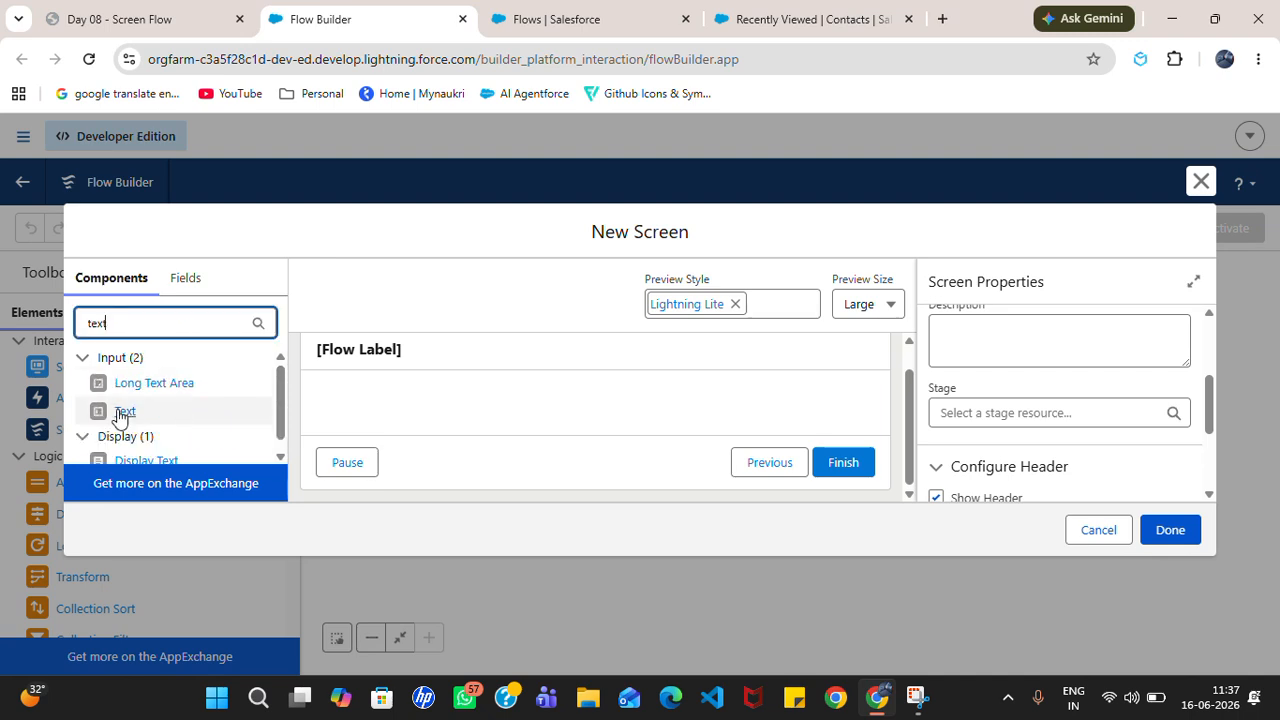
pyautogui.moveTo(122, 415); pyautogui.dragTo(403, 383)
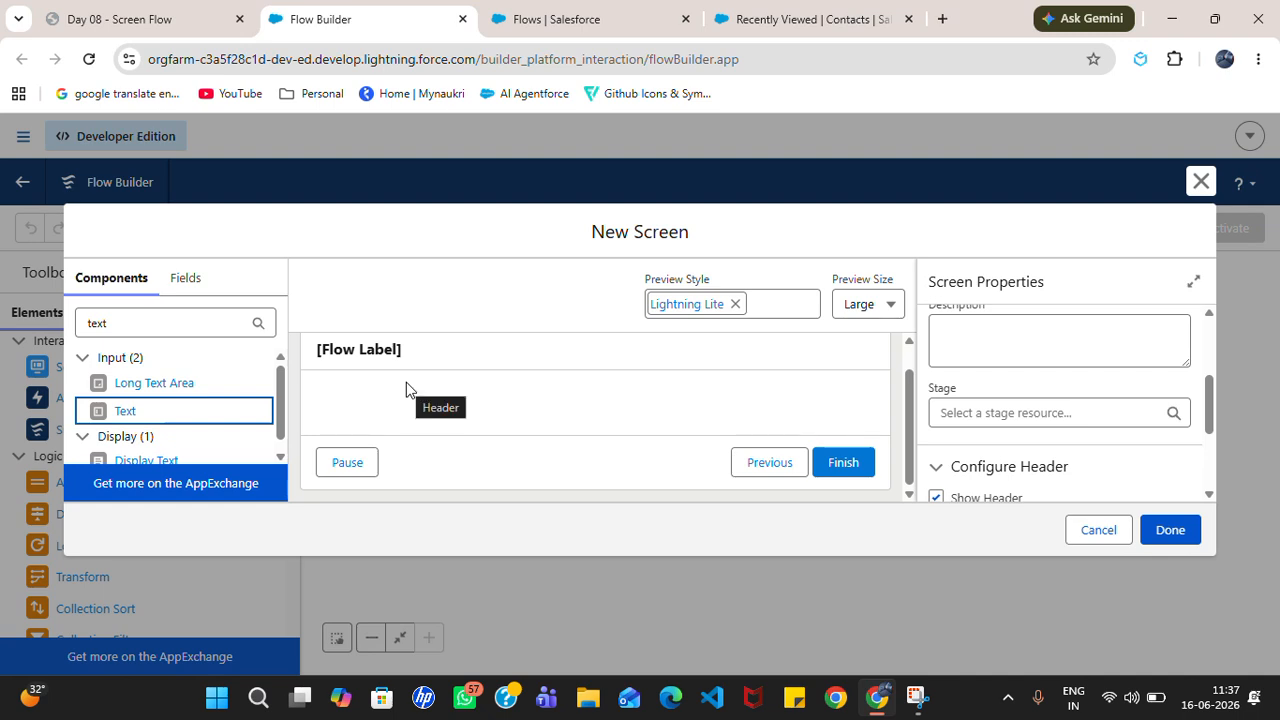
pyautogui.moveTo(126, 411); pyautogui.dragTo(440, 412)
pyautogui.click(1027, 399)
pyautogui.write('First Name')
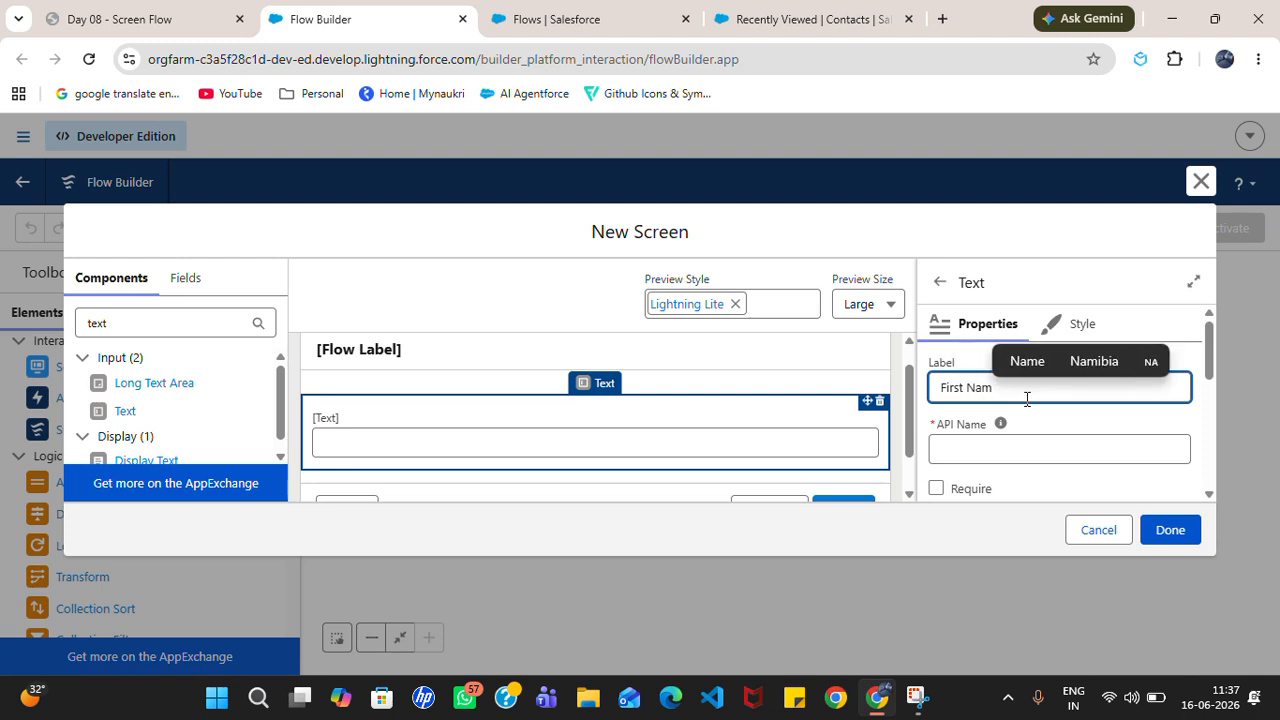
pyautogui.click(1035, 451)
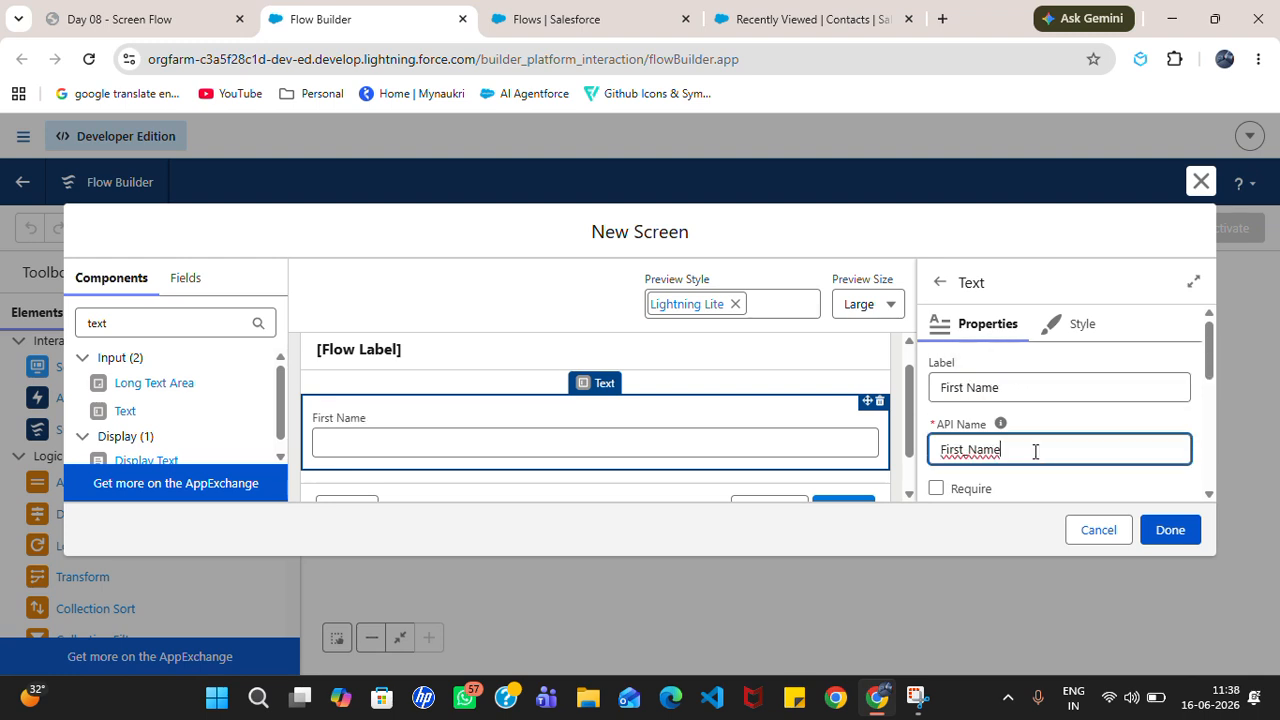
pyautogui.moveTo(1218, 357); pyautogui.dragTo(1221, 388)
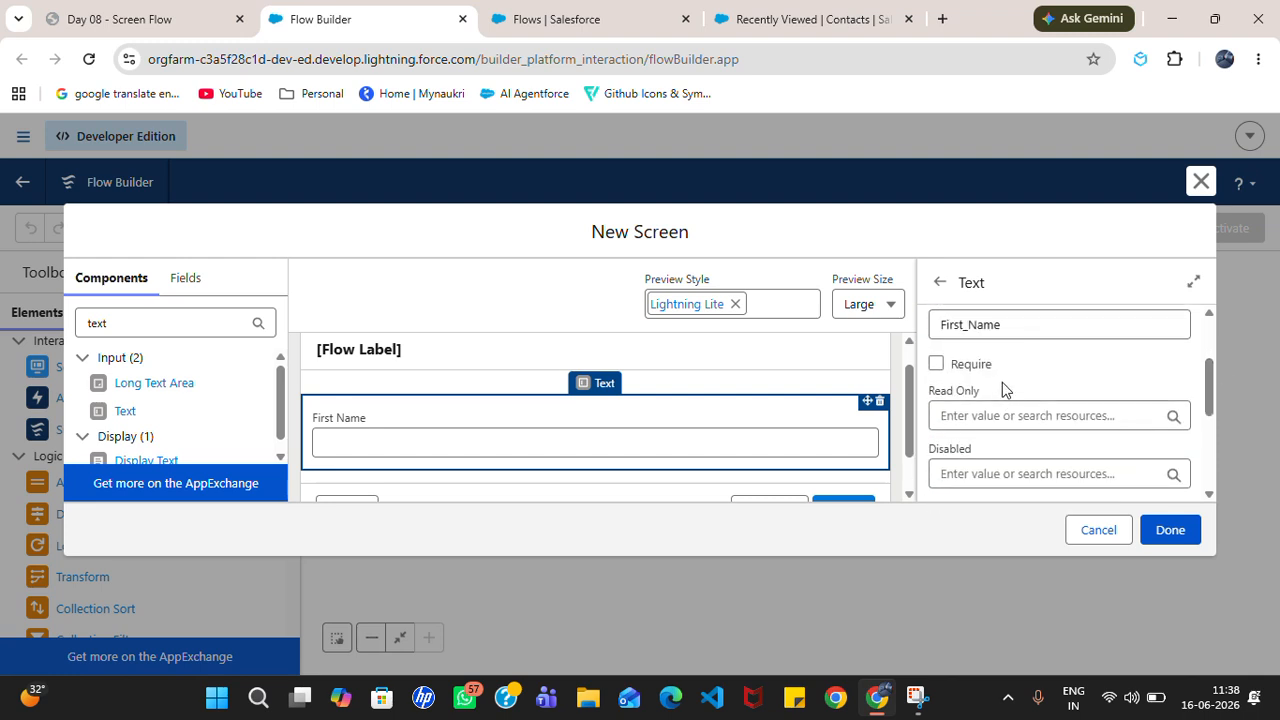
# Step: Add a second Text input below it labelled 'Last Name' with API name Last_Name
pyautogui.moveTo(132, 420); pyautogui.dragTo(443, 451)
pyautogui.click(1090, 386)
pyautogui.write('Last Nm')
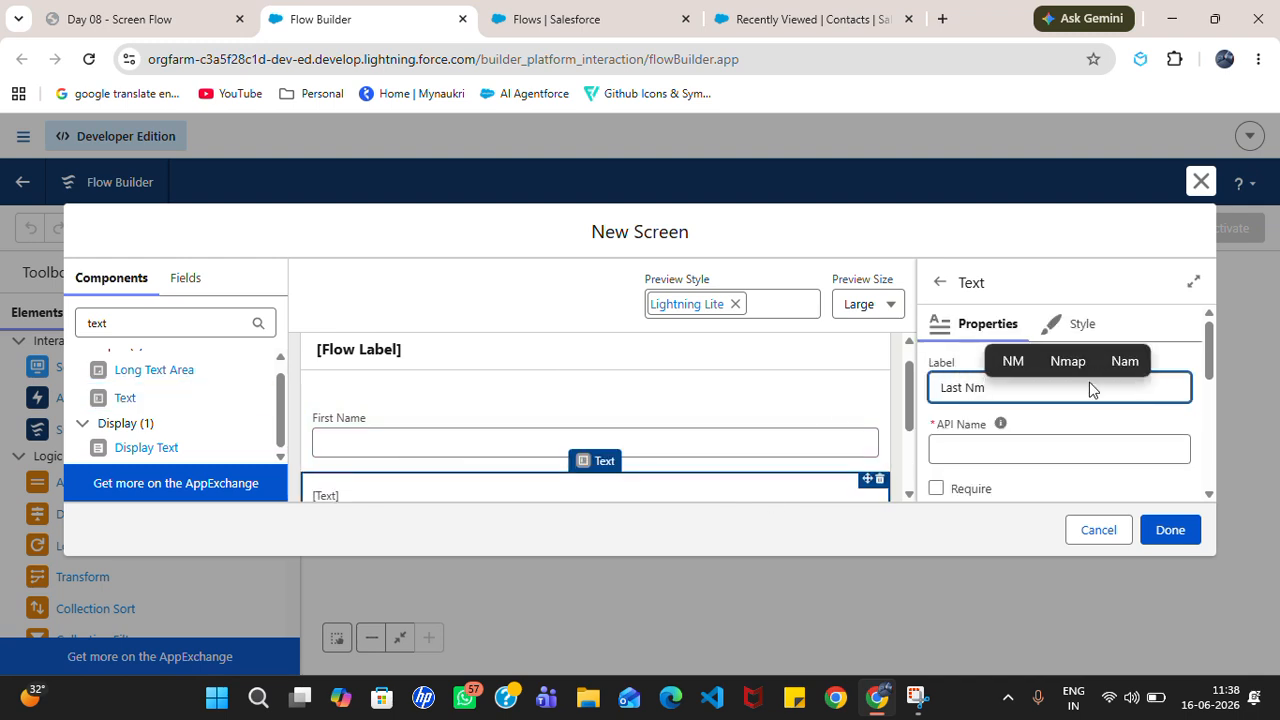
pyautogui.press('BackSpace')
pyautogui.write('ame')
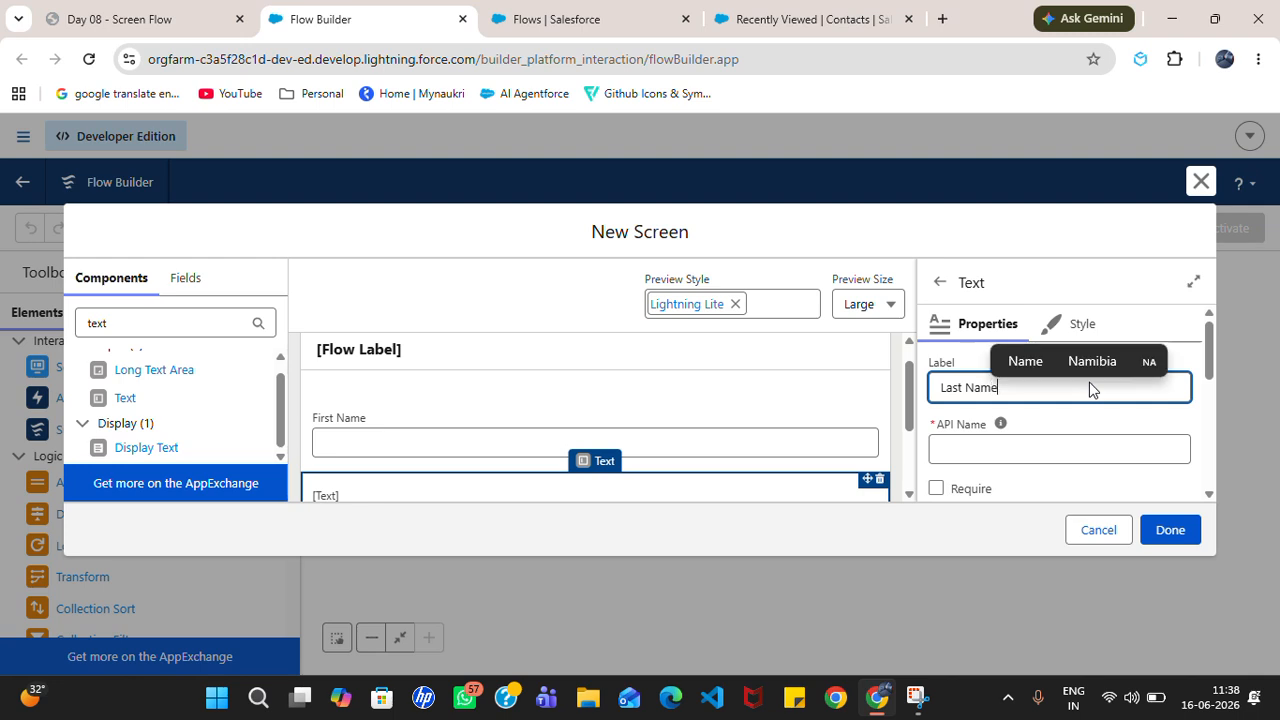
pyautogui.press('Tab')
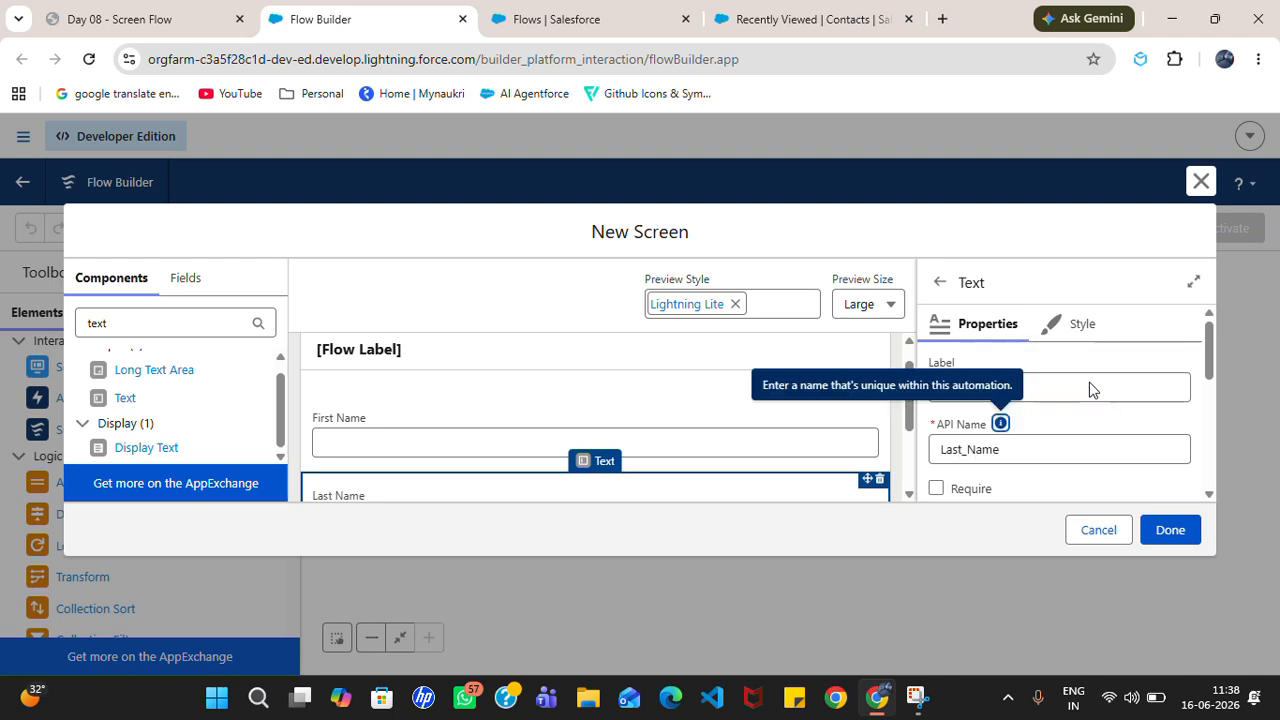
pyautogui.moveTo(1210, 356); pyautogui.dragTo(1213, 382)
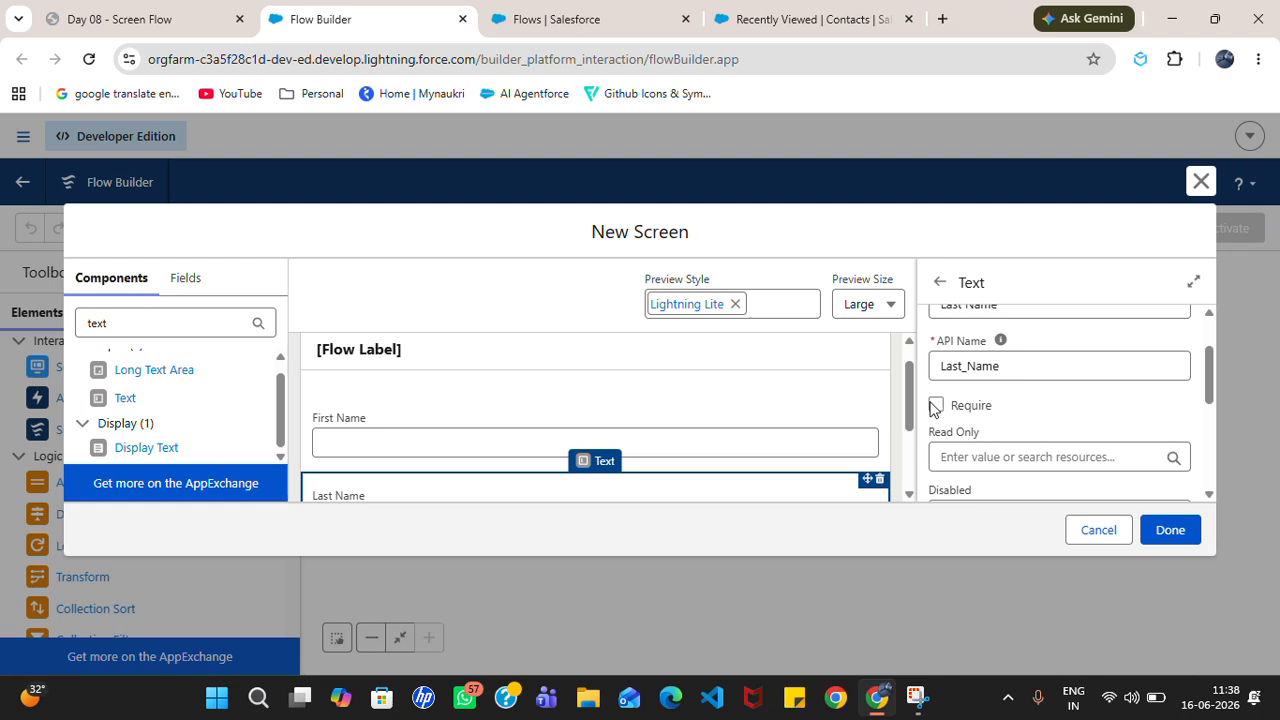
pyautogui.scroll(-3, 915, 412)
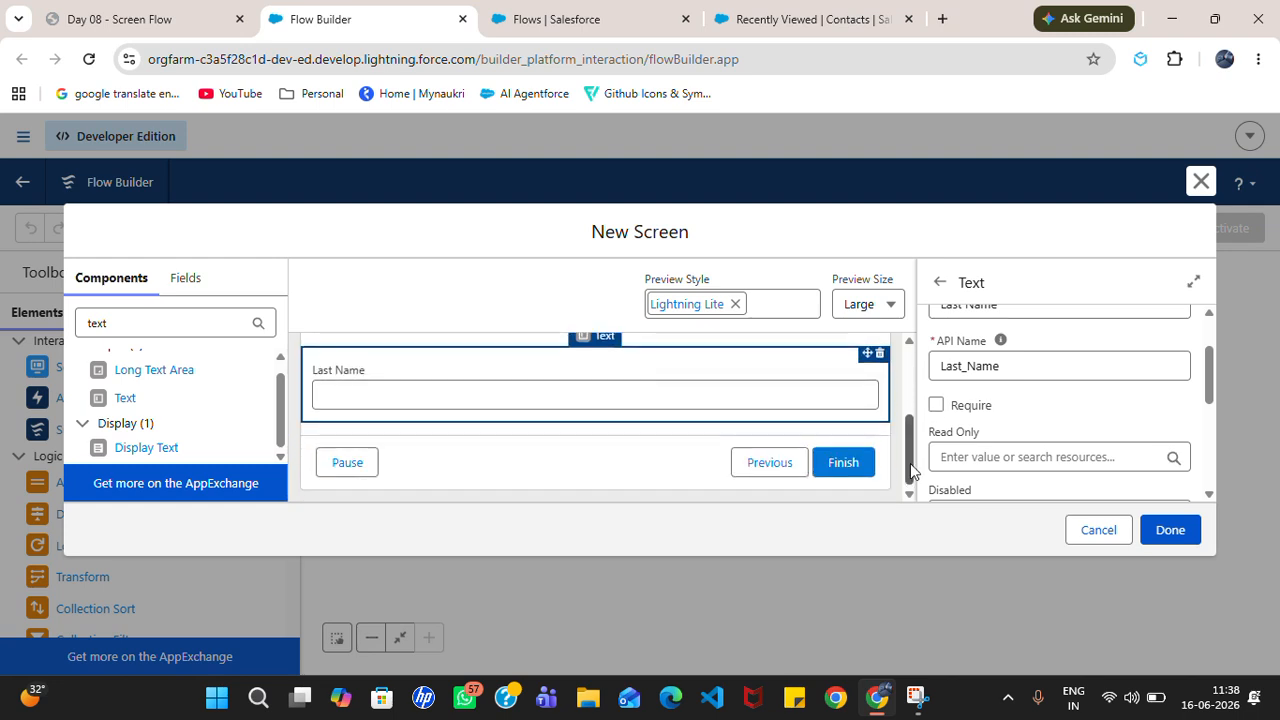
# Step: Drop an Email component under Last Name, with API name Email_Address and label 'Email Address'
pyautogui.click(175, 331)
pyautogui.hotkey('ctrl', 'a')
pyautogui.press('BackSpace')
pyautogui.write('em')
pyautogui.moveTo(124, 388); pyautogui.dragTo(388, 426)
pyautogui.click(969, 381)
pyautogui.write('Email')
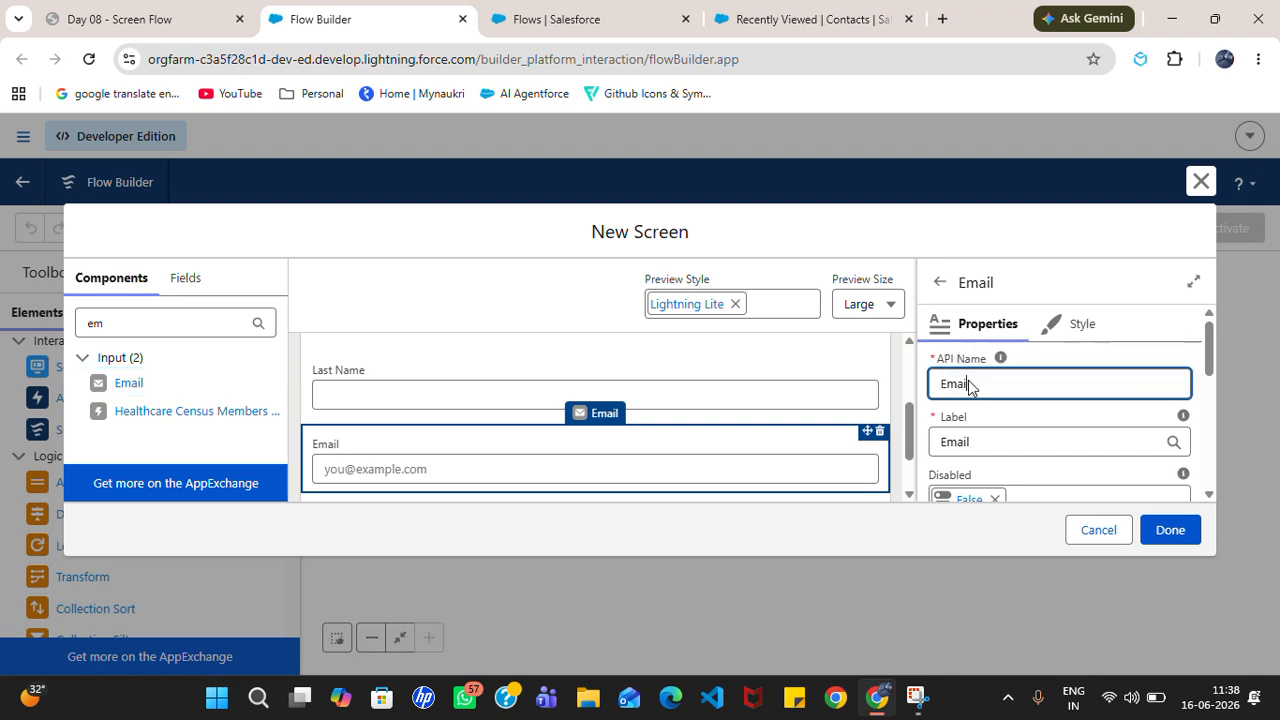
pyautogui.write('_Address')
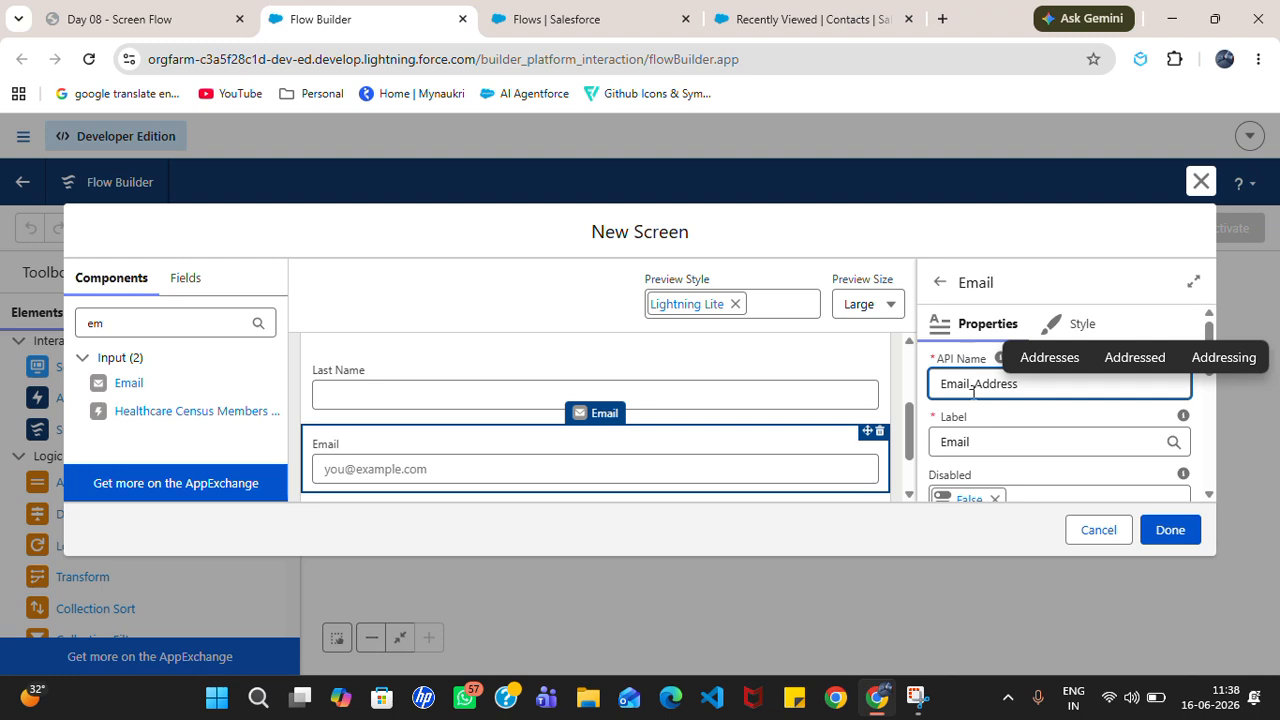
pyautogui.click(1001, 450)
pyautogui.write('Address')
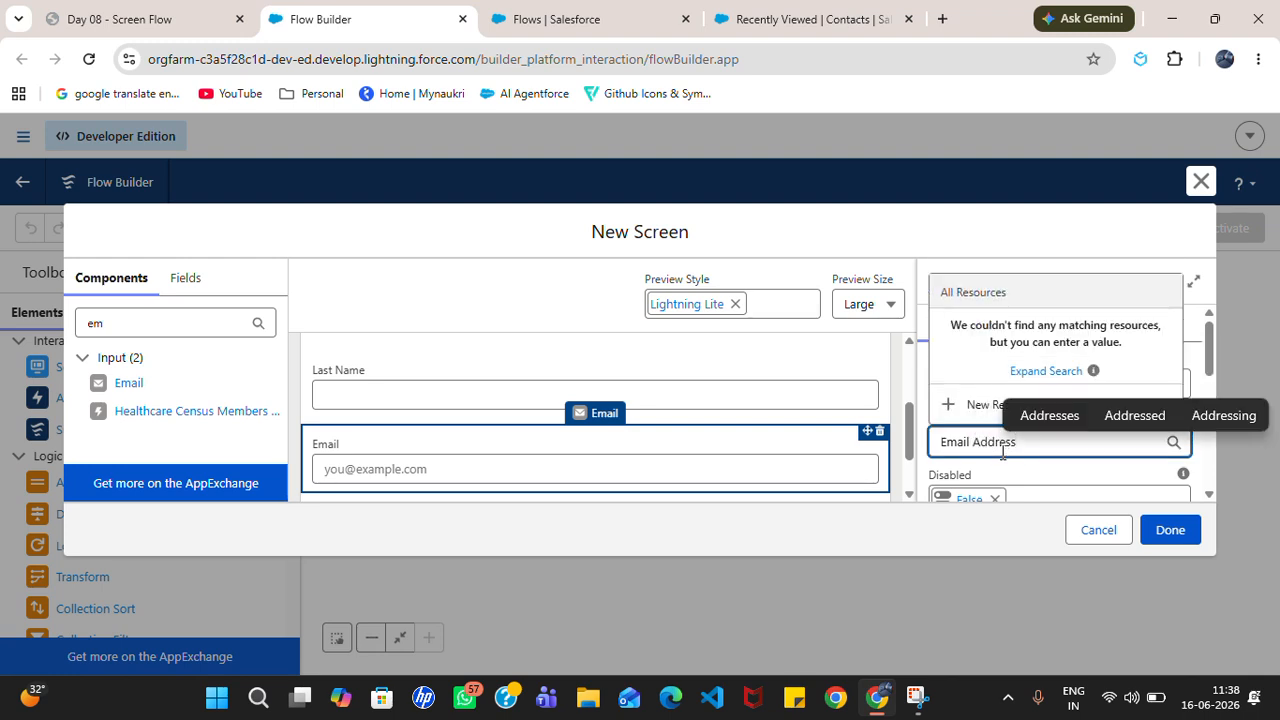
pyautogui.click(860, 390)
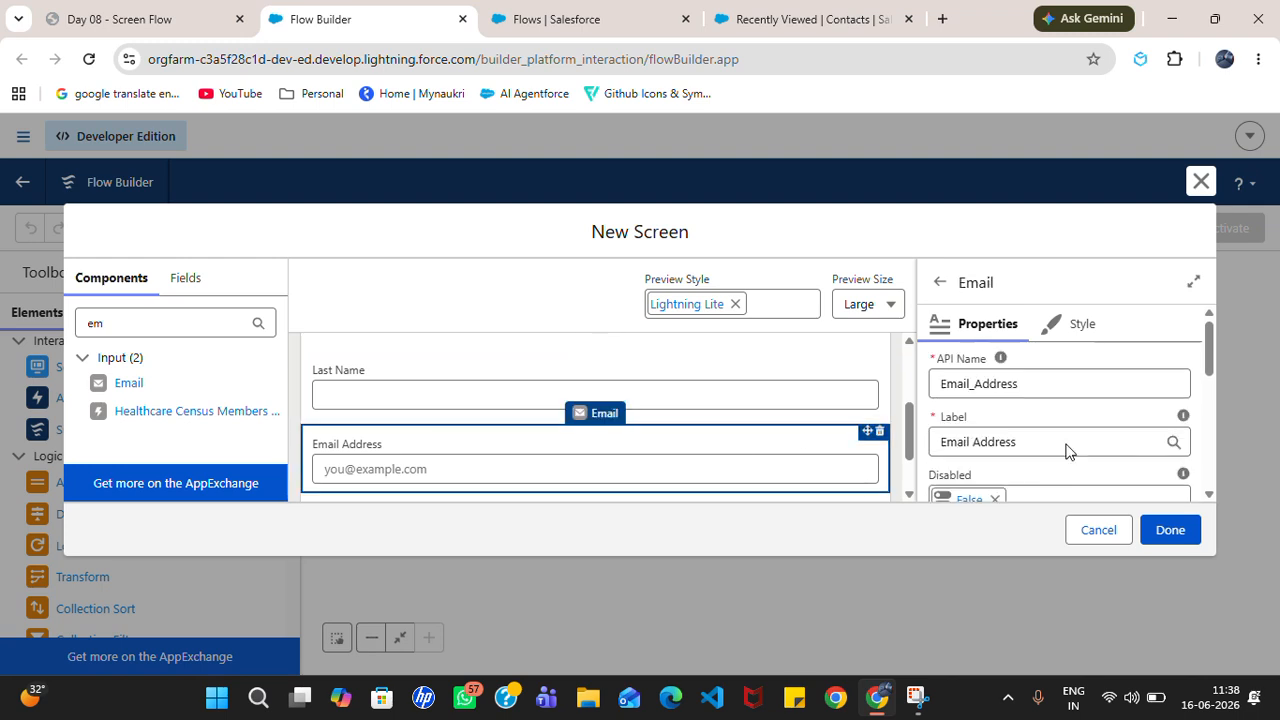
pyautogui.moveTo(1211, 355); pyautogui.dragTo(1217, 406)
# Step: Add a Phone input labelled 'Phone Number' with API name Phone_No
pyautogui.click(184, 326)
pyautogui.press('BackSpace')
pyautogui.press('BackSpace')
pyautogui.write('ph')
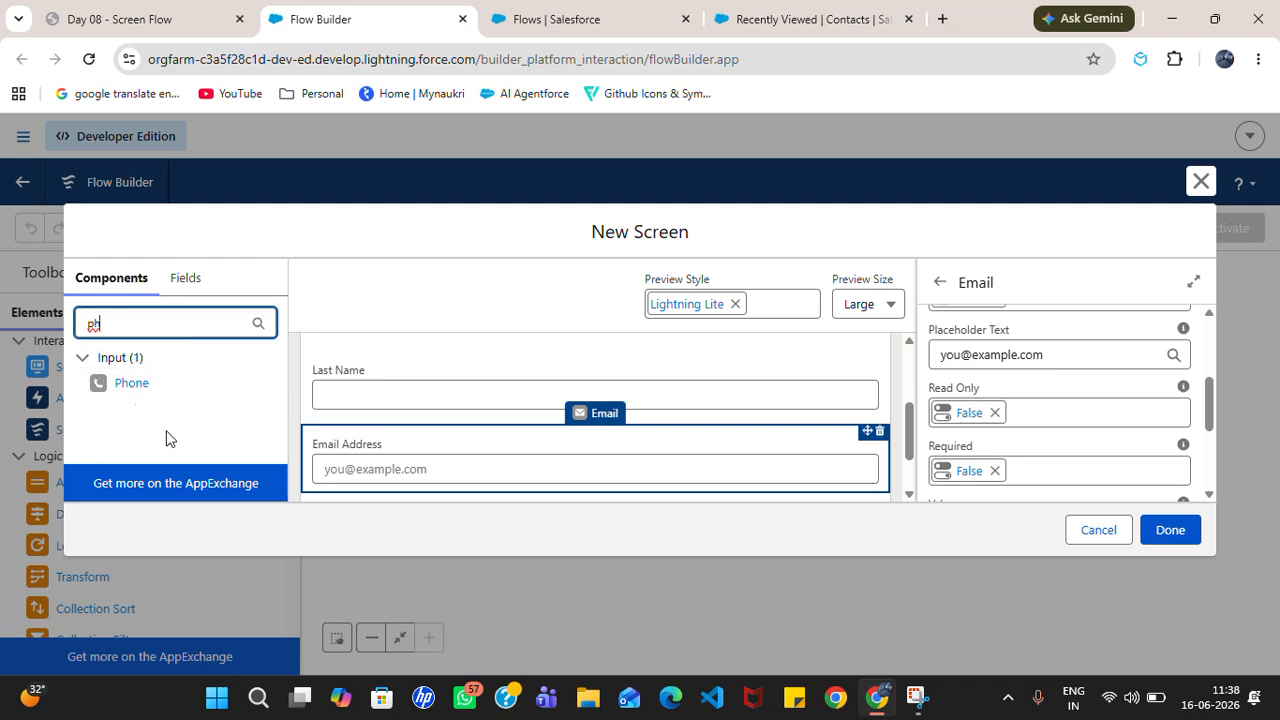
pyautogui.moveTo(129, 392); pyautogui.dragTo(391, 420)
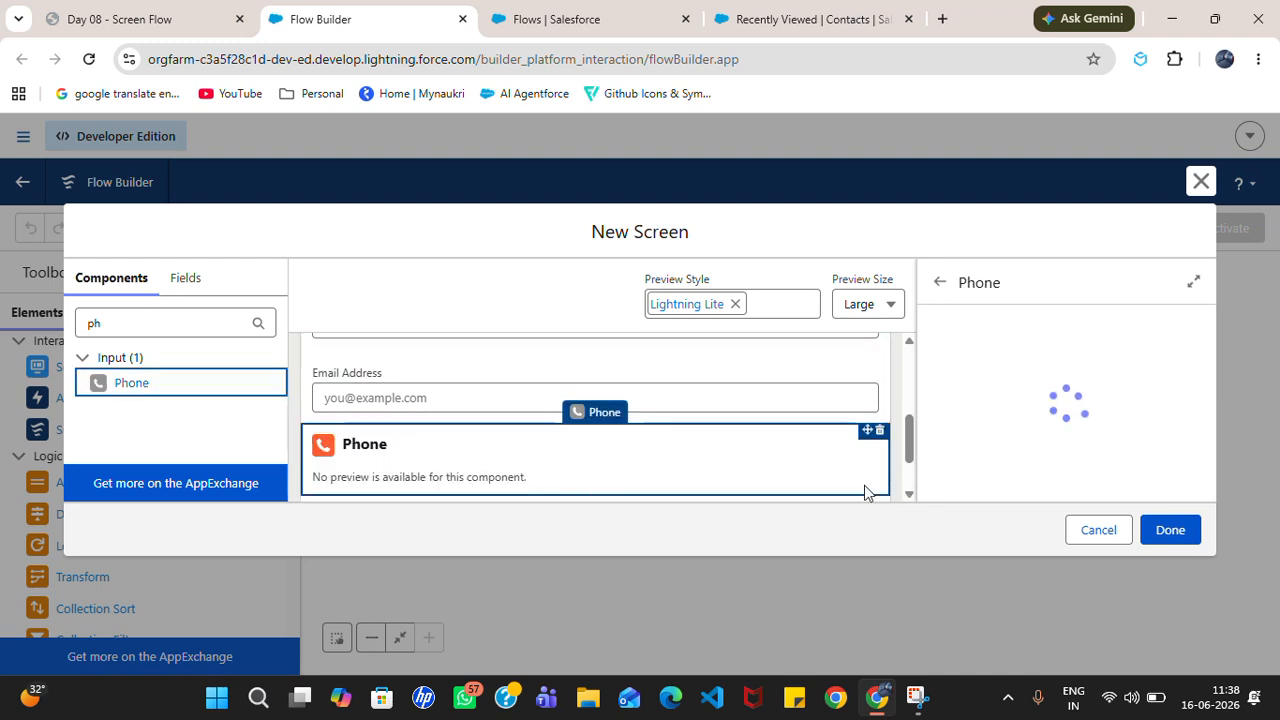
pyautogui.click(996, 381)
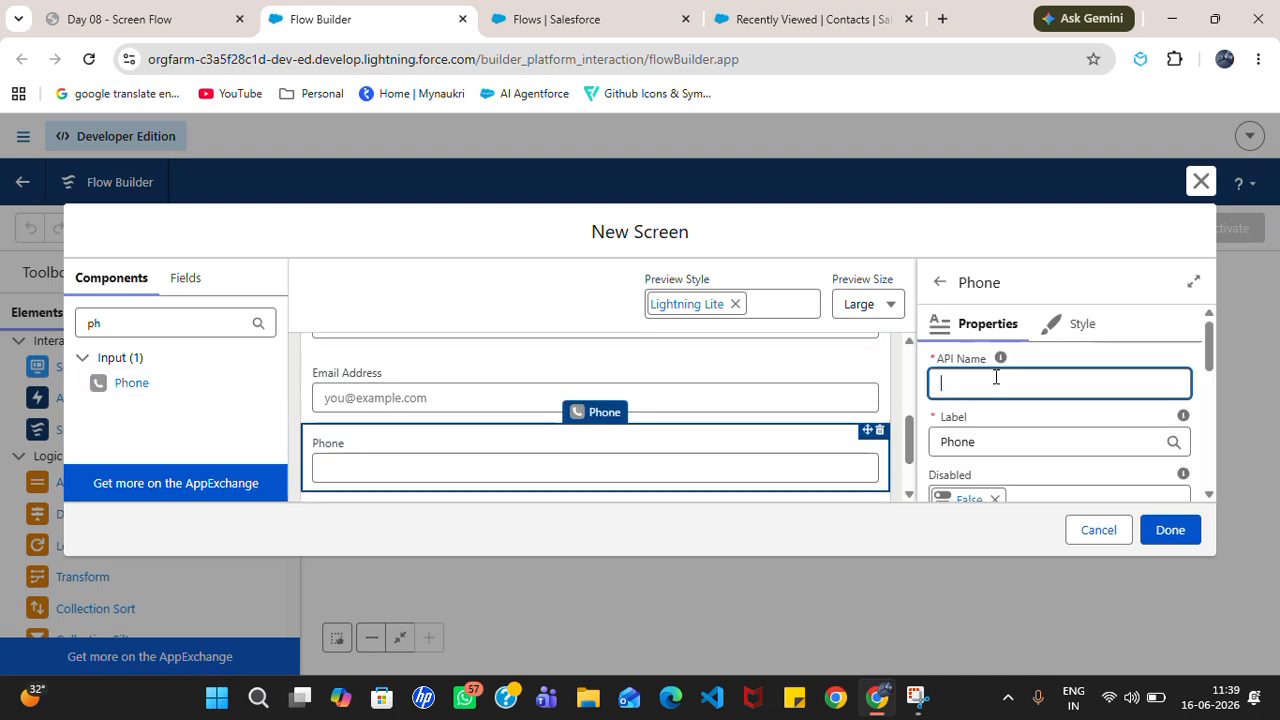
pyautogui.write('Phon')
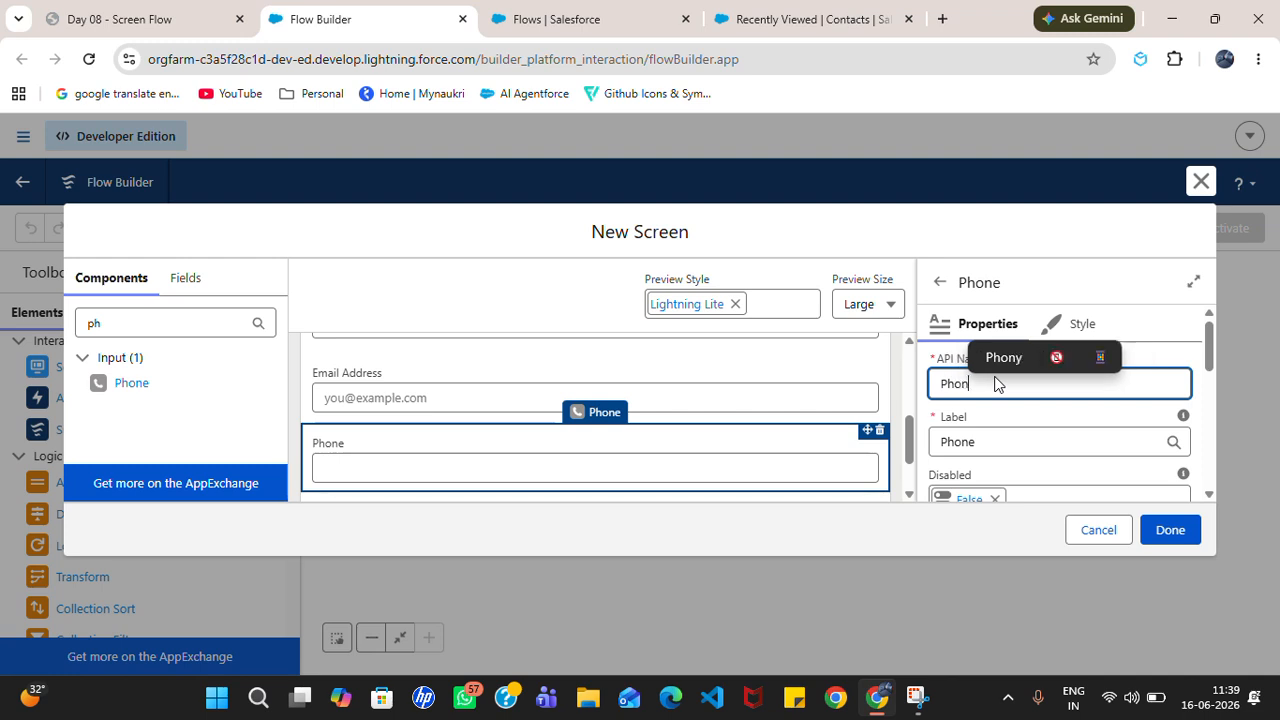
pyautogui.write('e_No')
pyautogui.click(1014, 443)
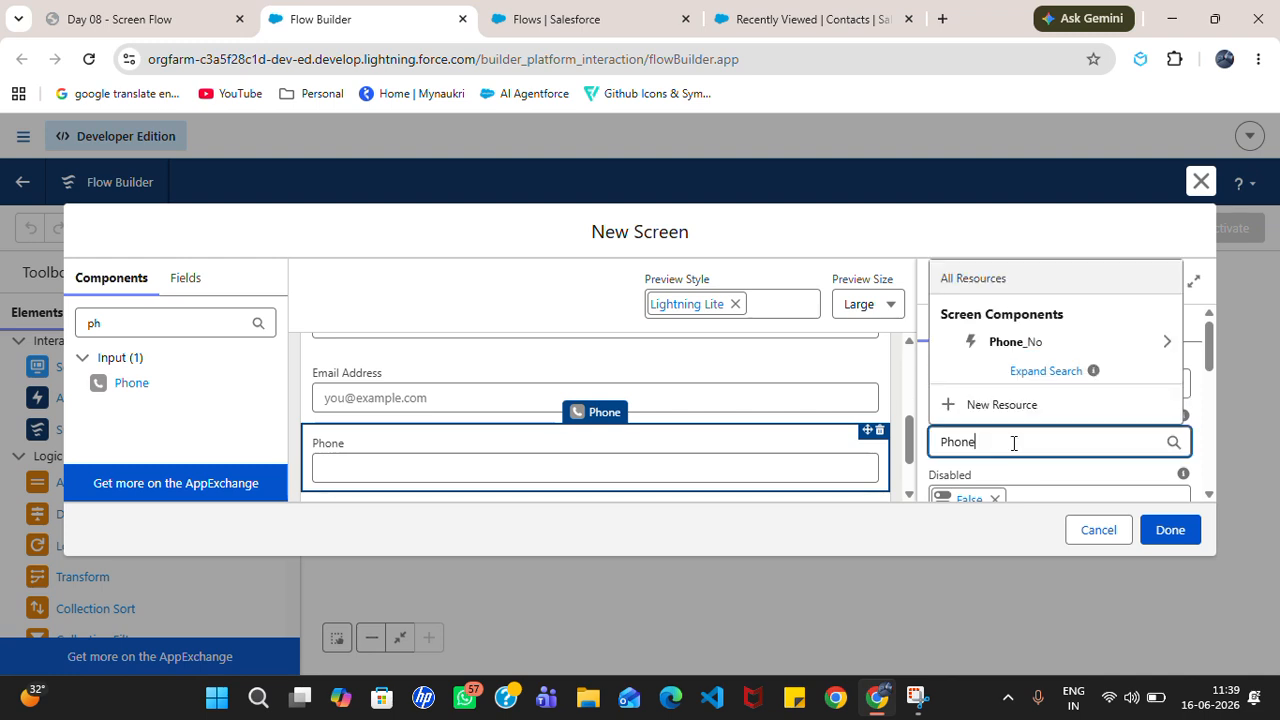
pyautogui.write('Number')
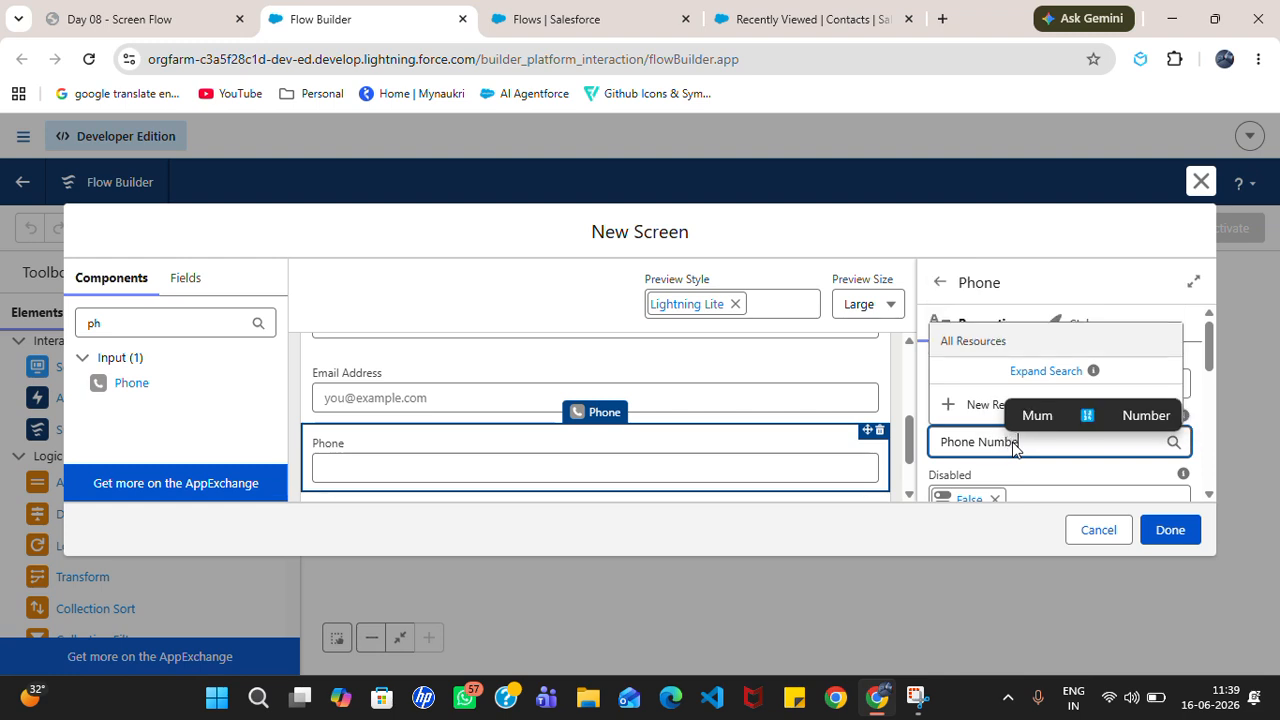
pyautogui.click(926, 387)
pyautogui.moveTo(1218, 364); pyautogui.dragTo(1216, 398)
# Step: Scroll the screen preview to review all four input fields
pyautogui.scroll(3, 1216, 398)
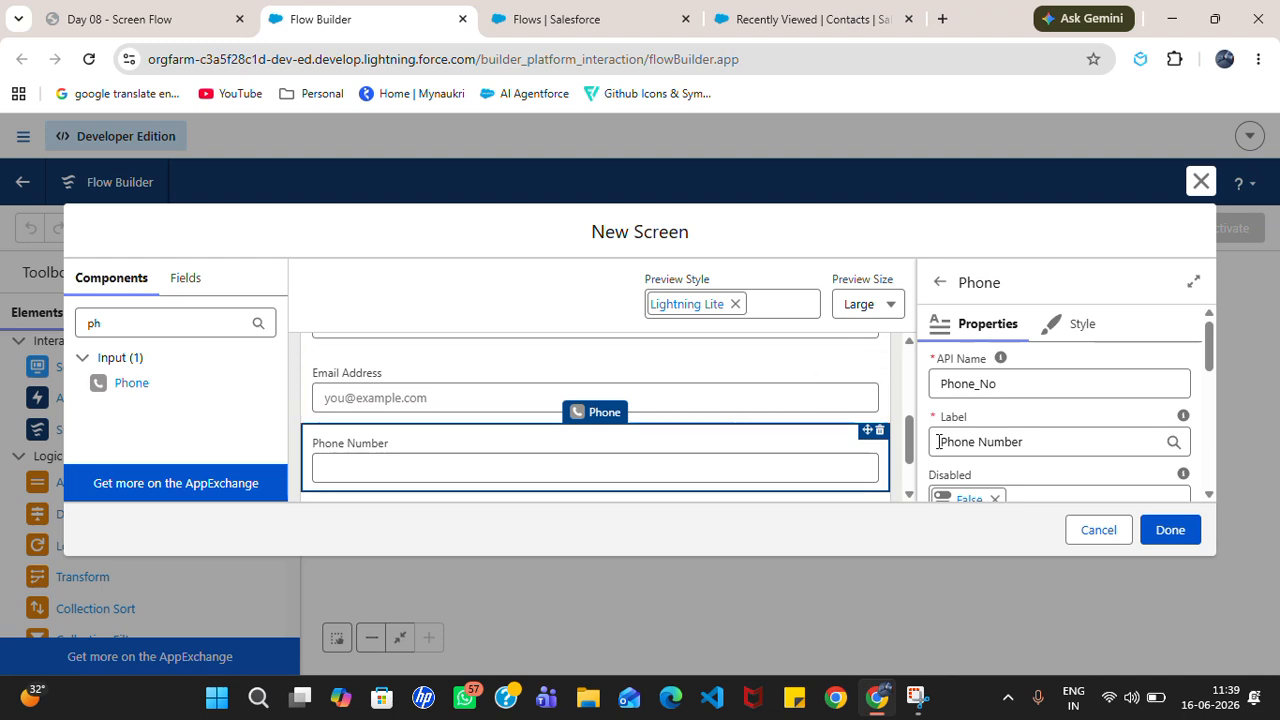
pyautogui.moveTo(905, 435); pyautogui.dragTo(918, 475)
pyautogui.scroll(5, 880, 418)
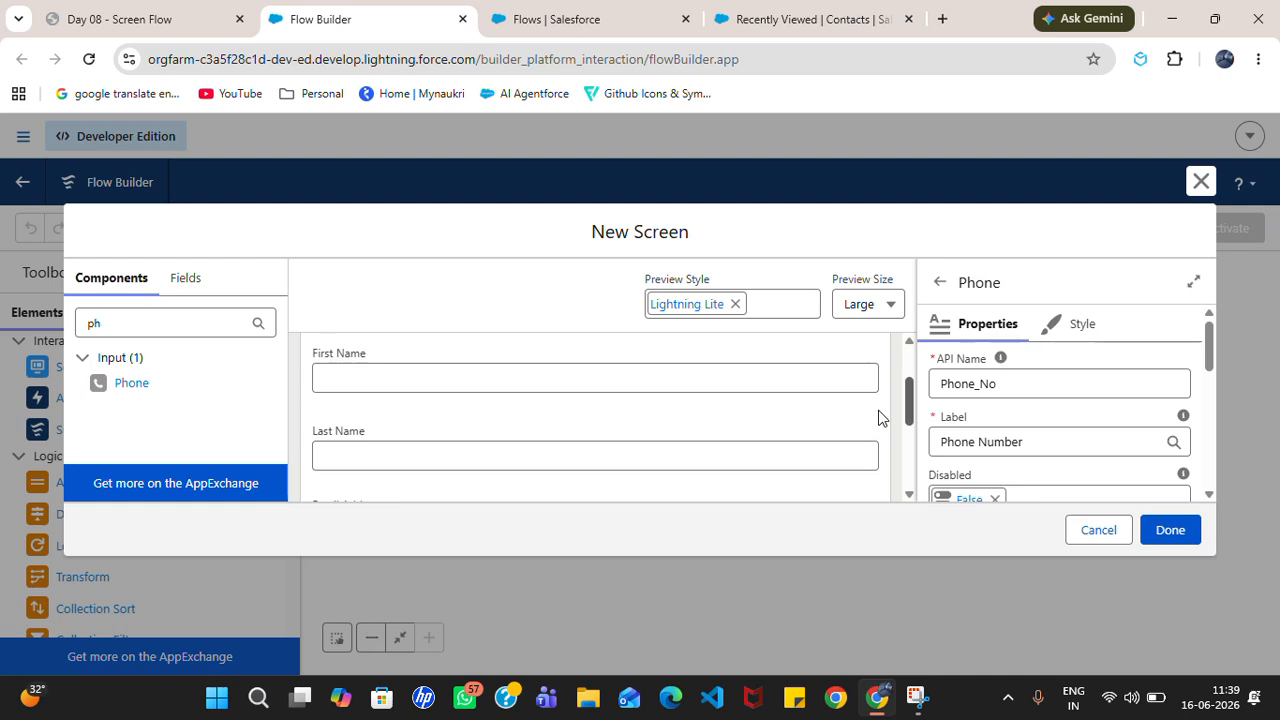
pyautogui.scroll(-3, 880, 418)
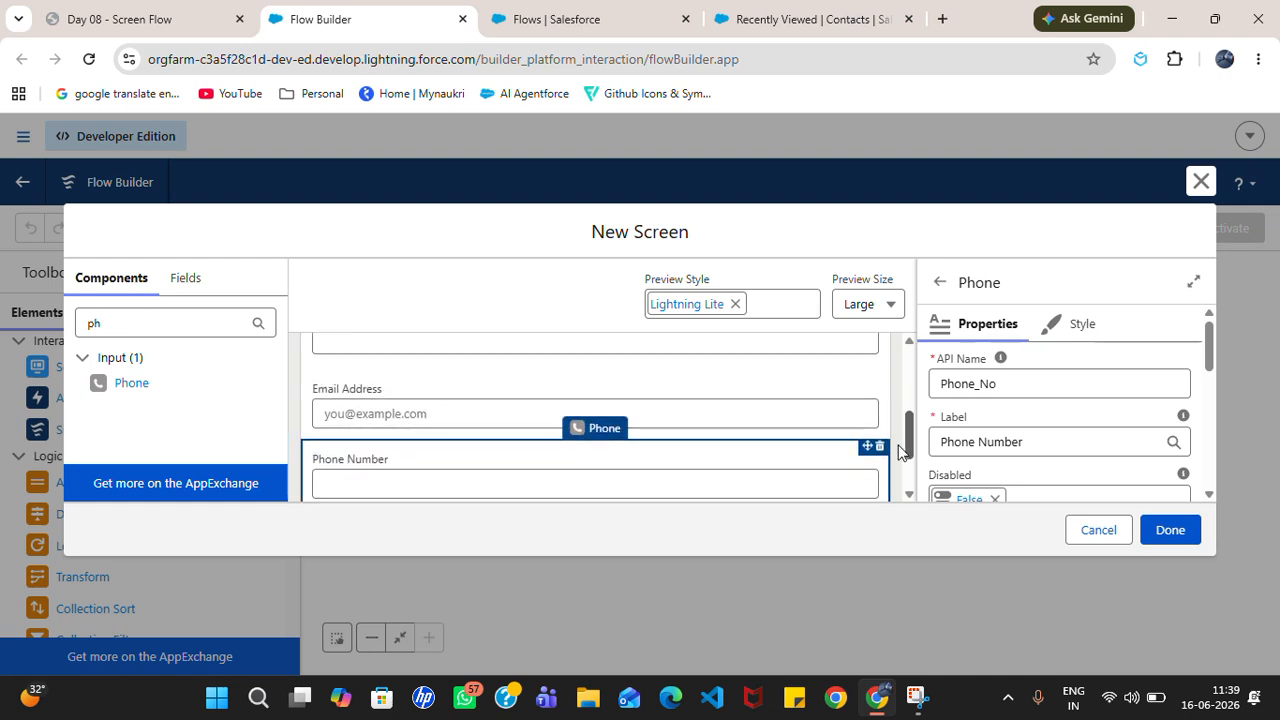
pyautogui.moveTo(898, 452); pyautogui.dragTo(897, 480)
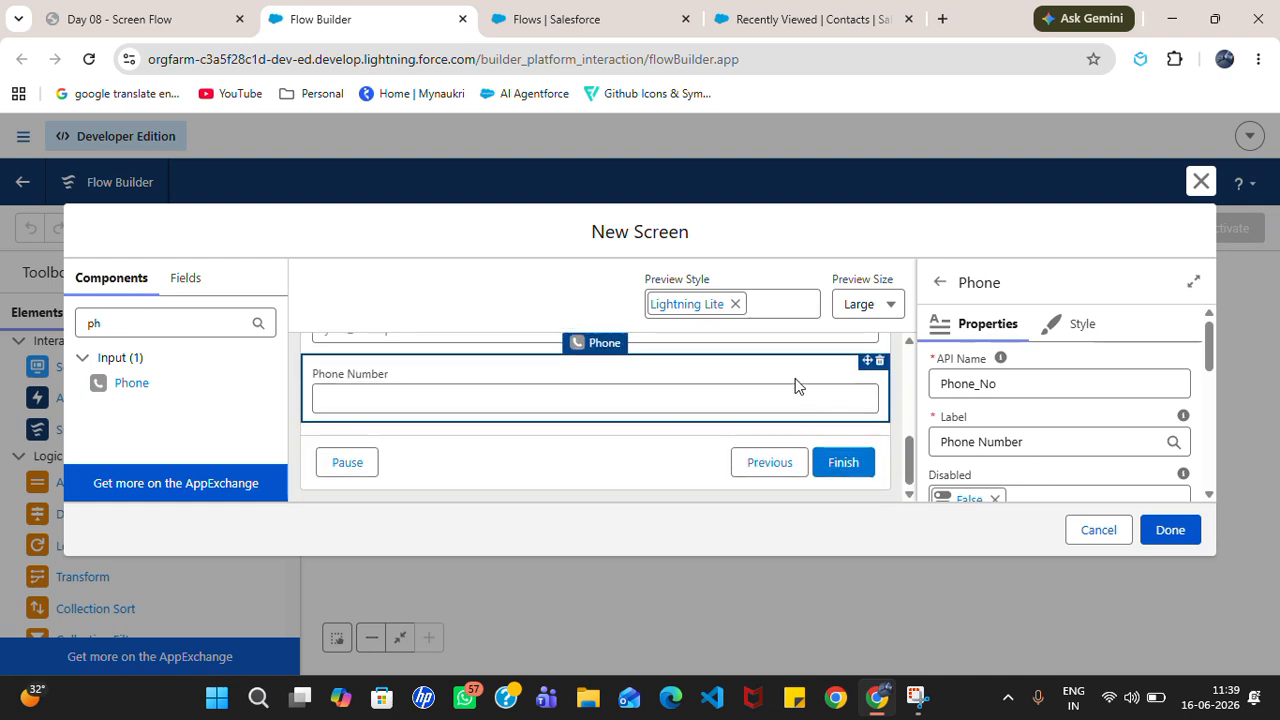
pyautogui.moveTo(915, 455); pyautogui.dragTo(913, 400)
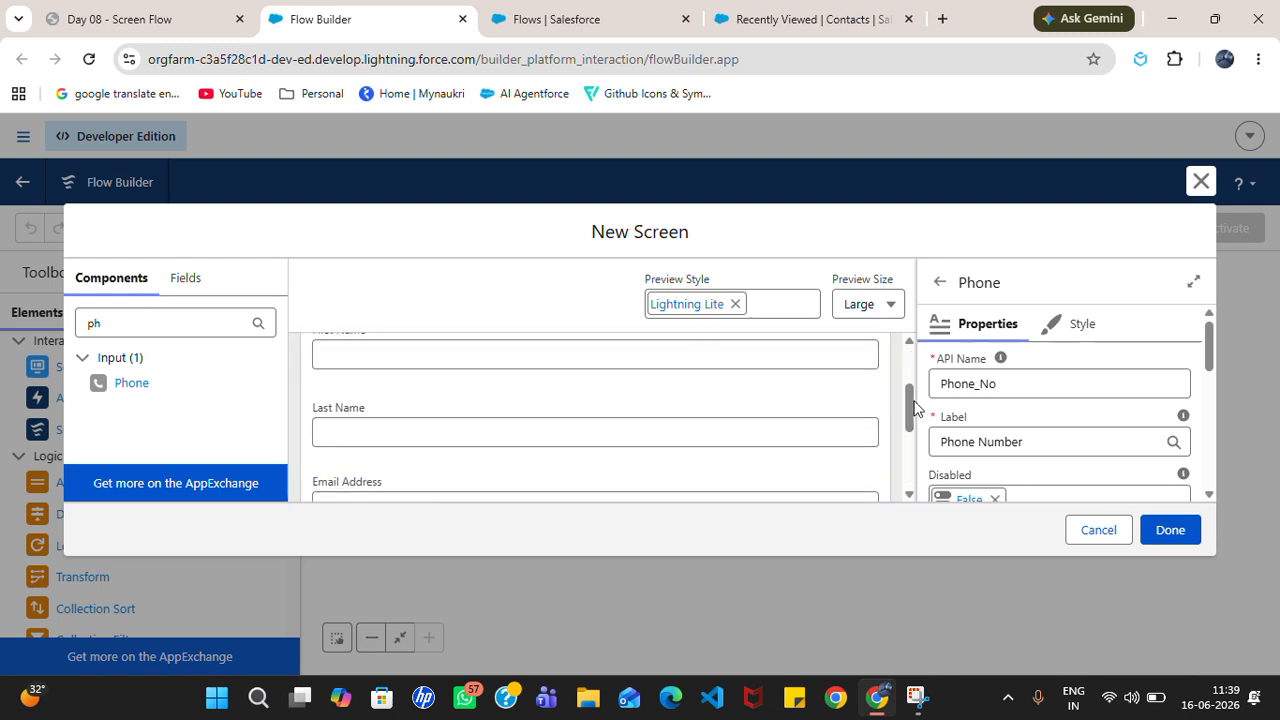
# Step: Tick Require on the Last Name field and close the screen editor with Done
pyautogui.click(771, 426)
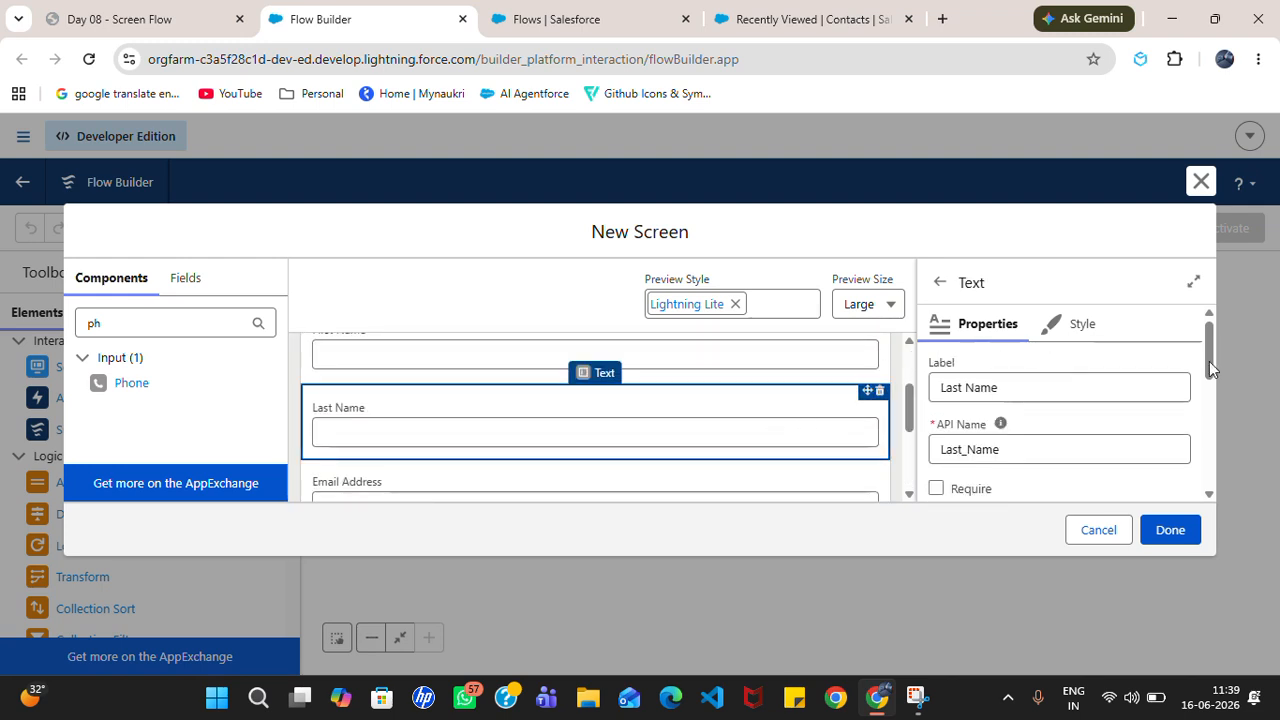
pyautogui.click(938, 490)
pyautogui.moveTo(1215, 353); pyautogui.dragTo(1211, 372)
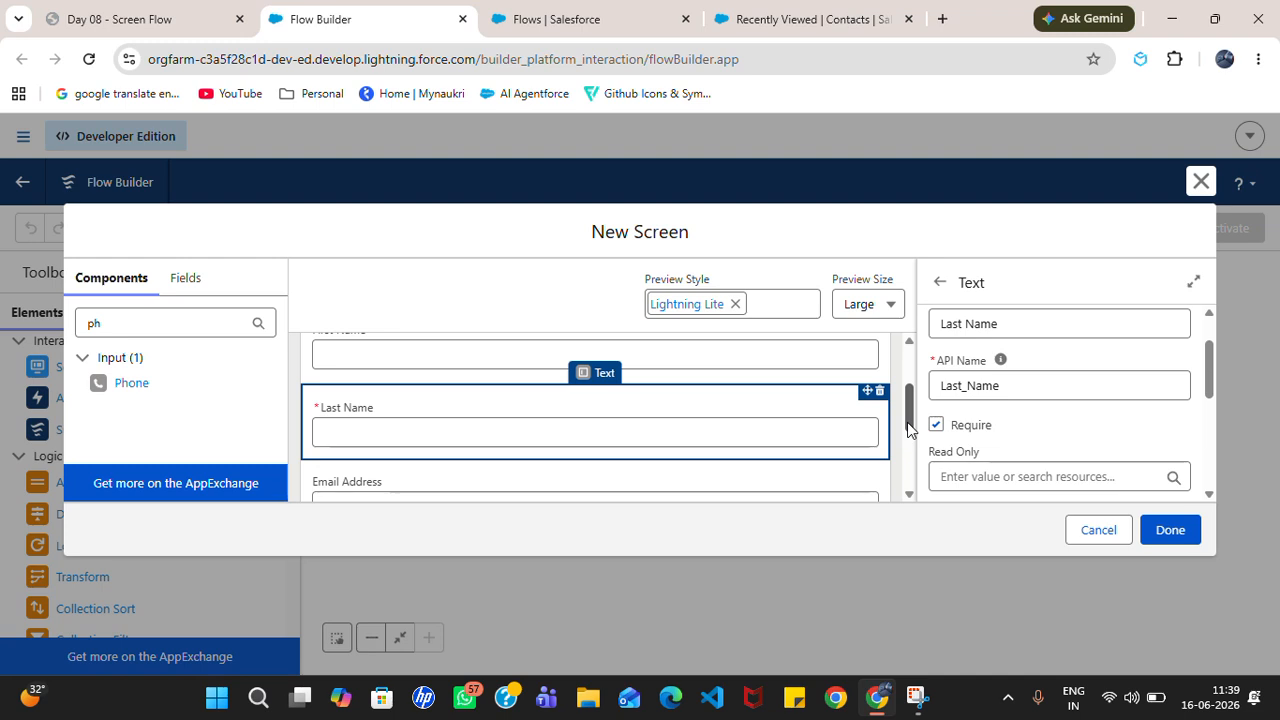
pyautogui.click(723, 475)
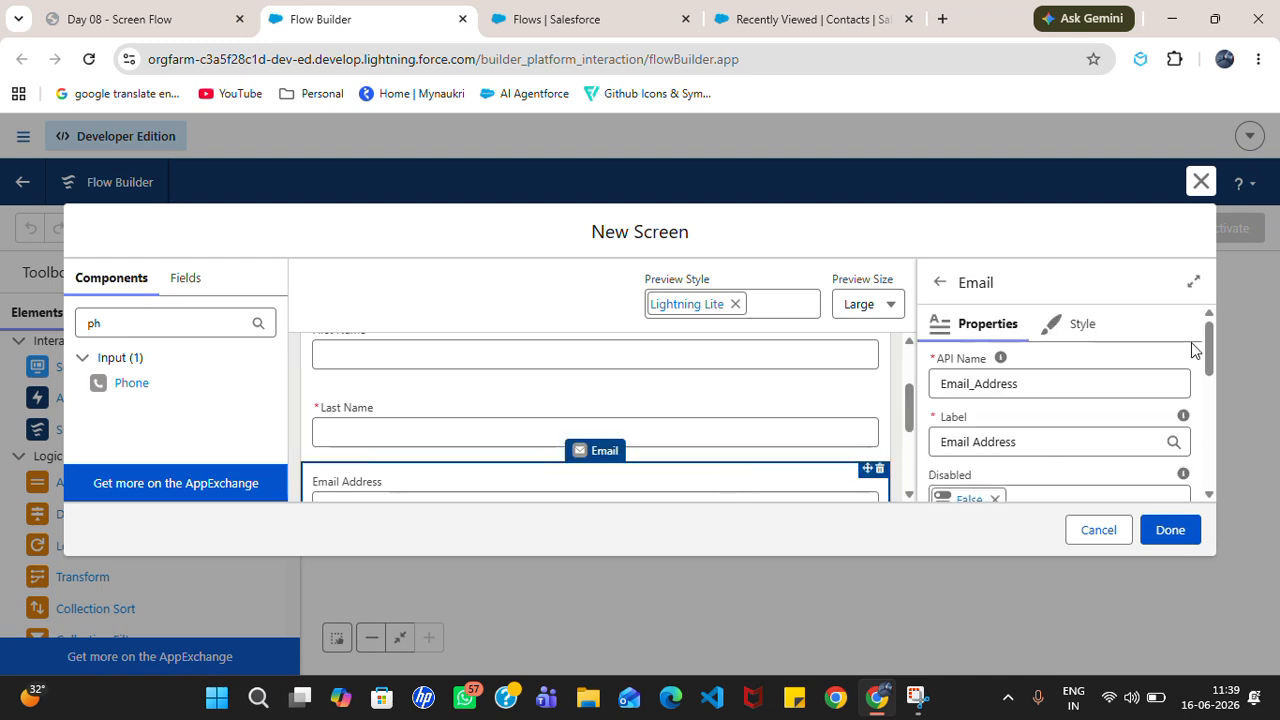
pyautogui.moveTo(1207, 350)
pyautogui.mouseDown()
pyautogui.moveTo(1207, 446)
pyautogui.moveTo(1198, 335)
pyautogui.mouseUp()
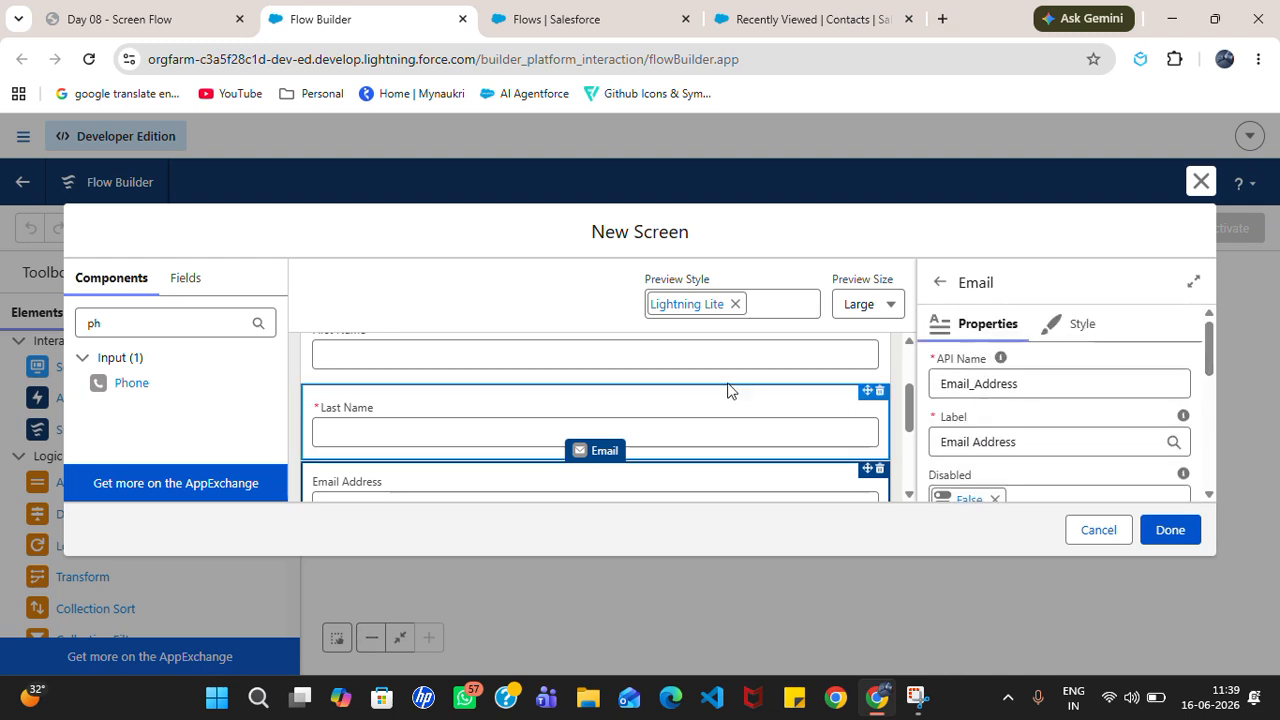
pyautogui.click(418, 433)
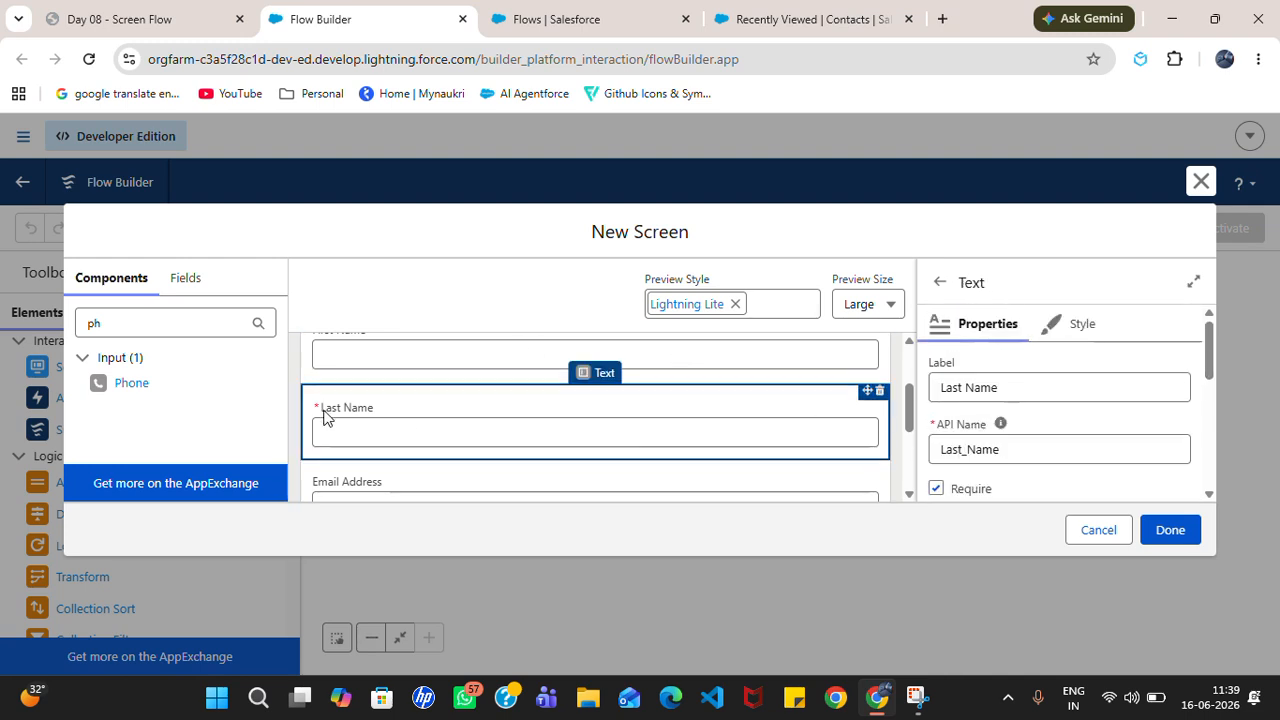
pyautogui.click(937, 489)
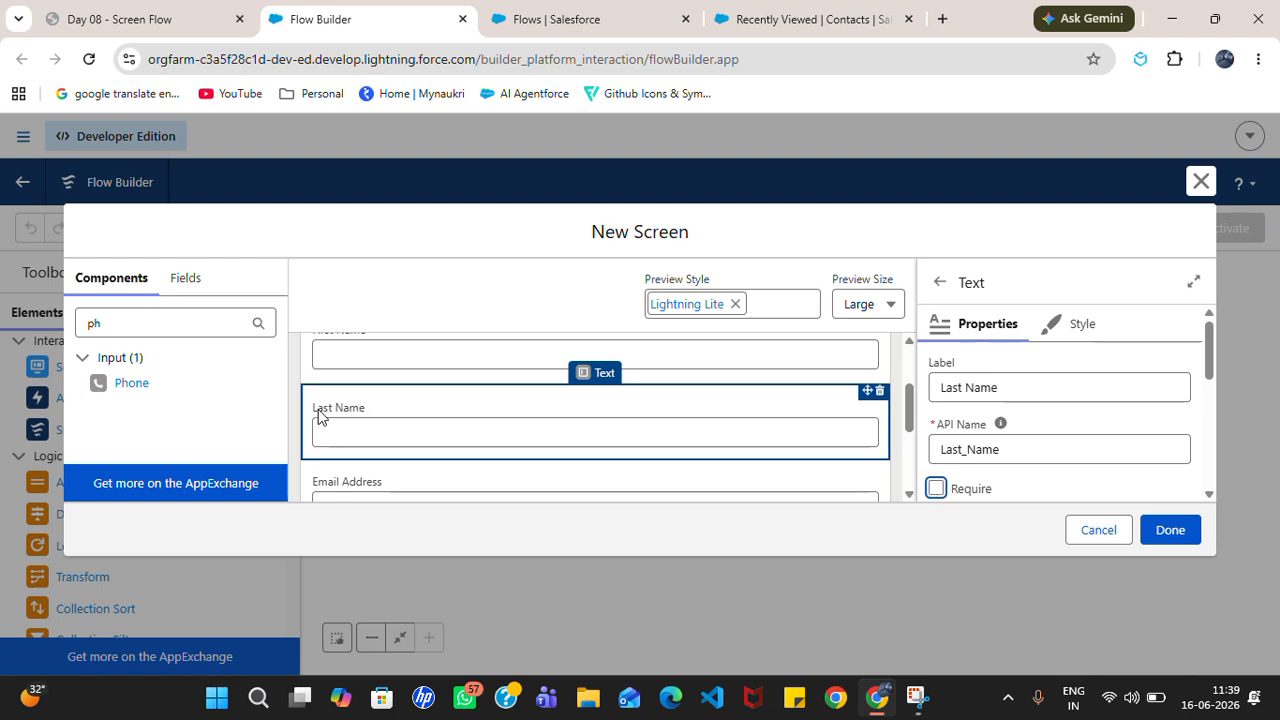
pyautogui.click(936, 488)
pyautogui.moveTo(908, 423); pyautogui.dragTo(877, 366)
pyautogui.click(1178, 532)
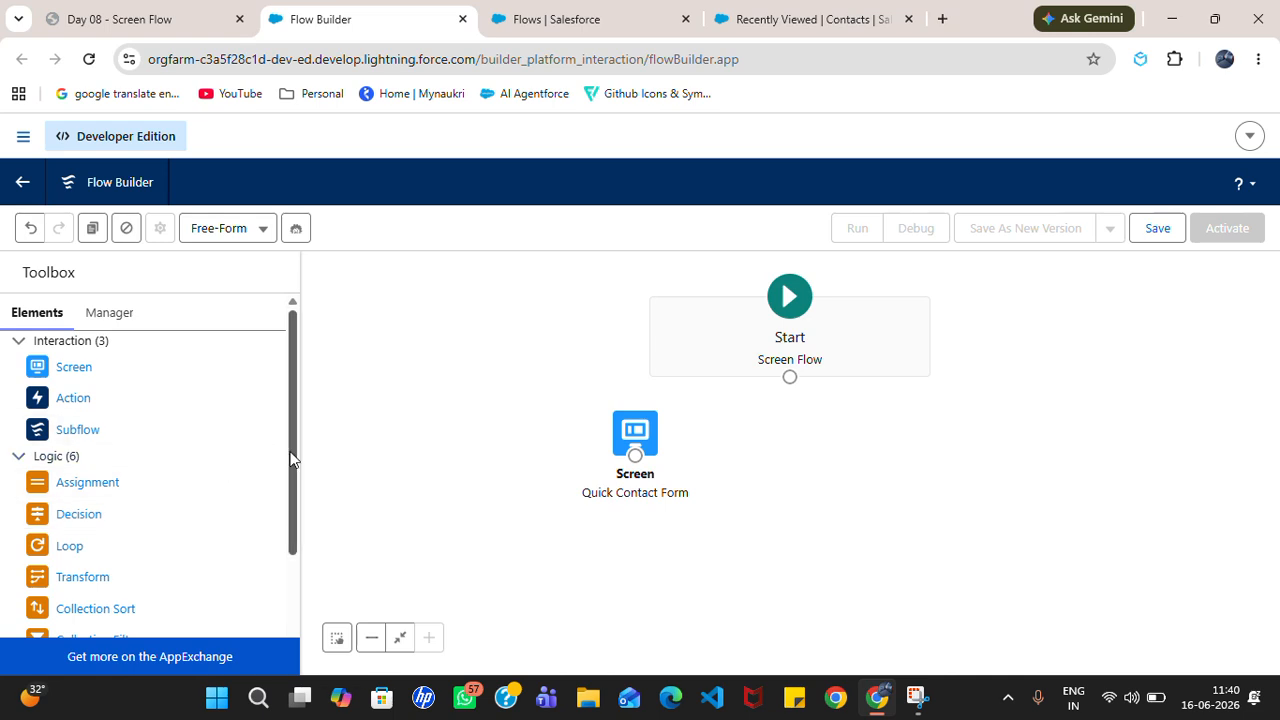
pyautogui.moveTo(290, 459); pyautogui.dragTo(289, 585)
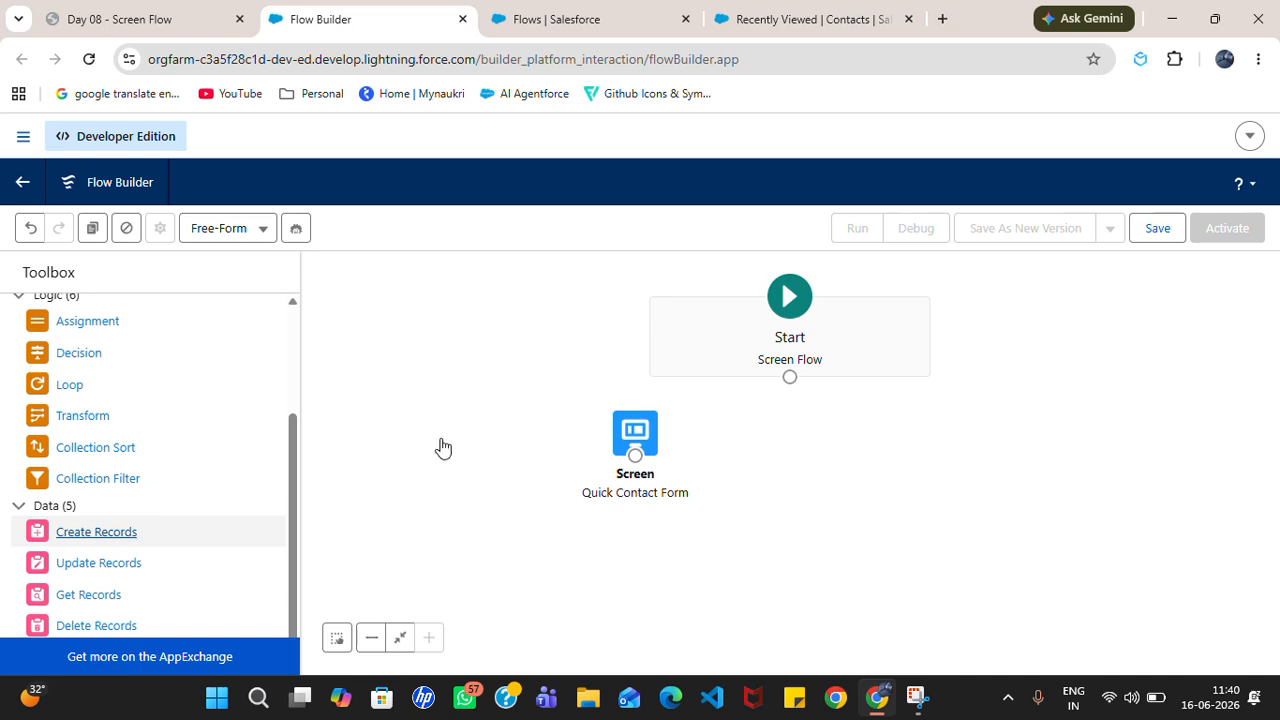
# Step: Add a Create Records element labelled 'Create Con Record'
pyautogui.moveTo(443, 447); pyautogui.dragTo(437, 447)
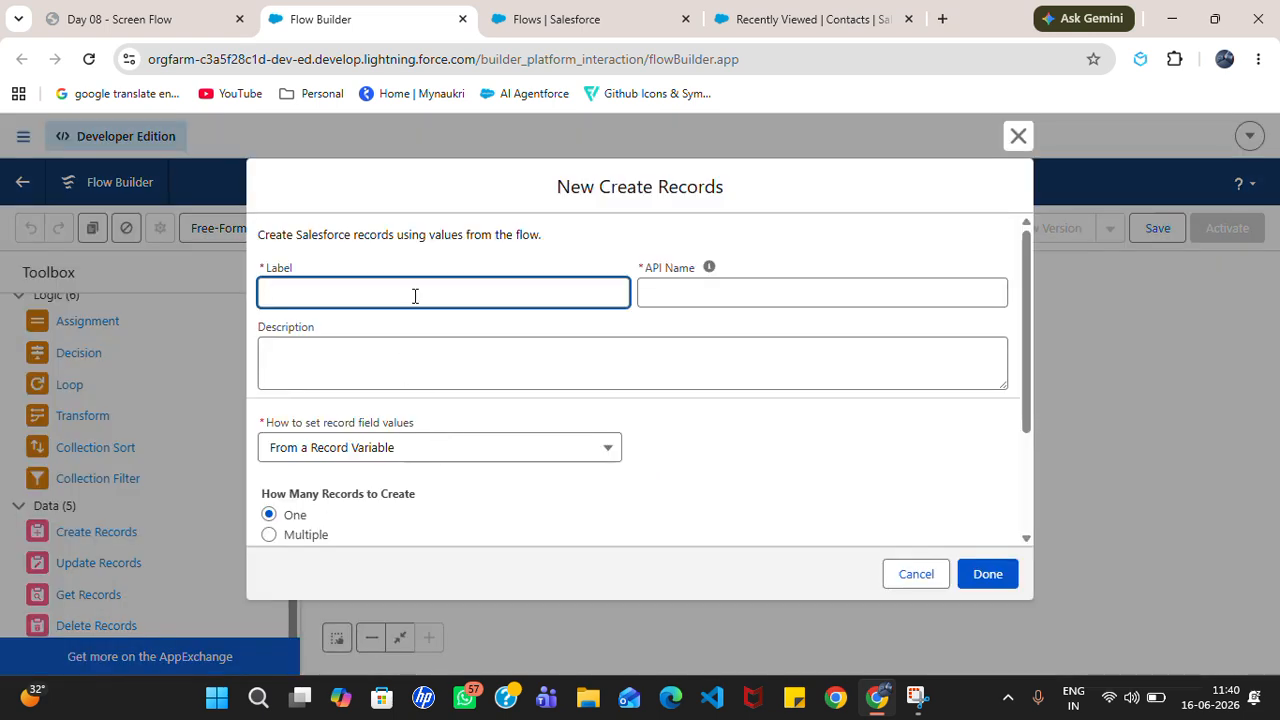
pyautogui.write('Crea')
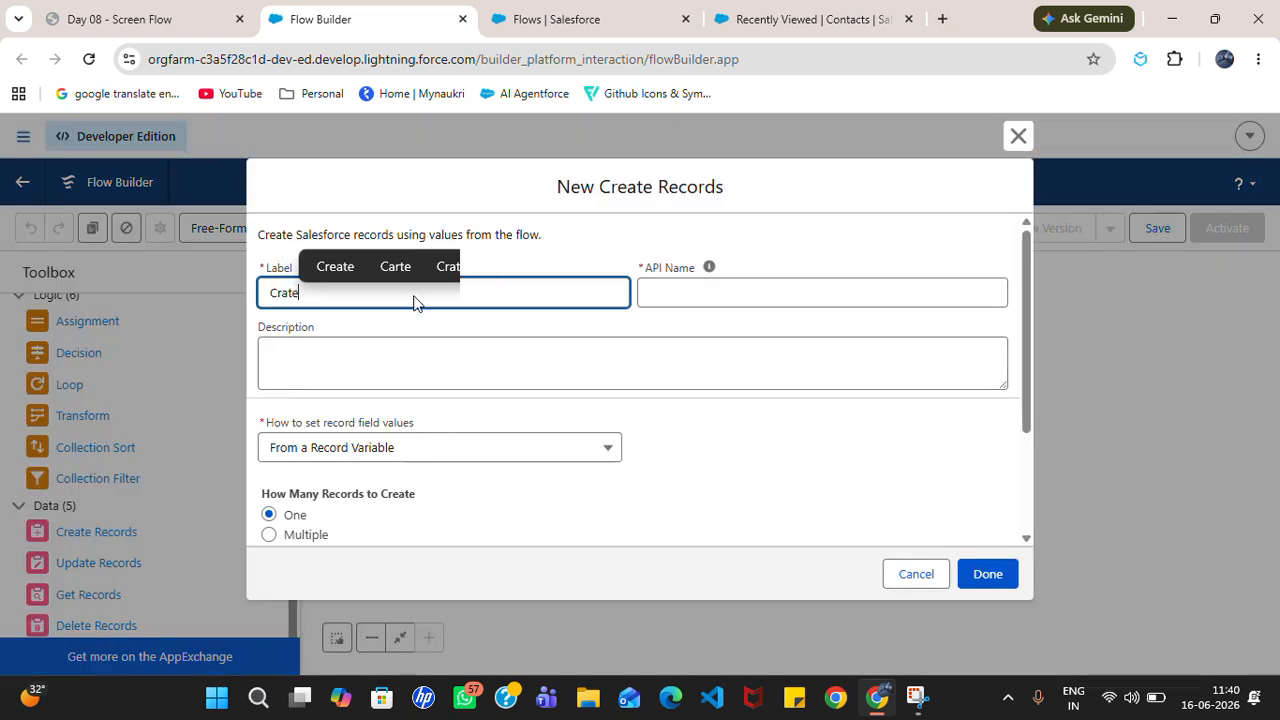
pyautogui.press('BackSpace')
pyautogui.press('BackSpace')
pyautogui.write('ea')
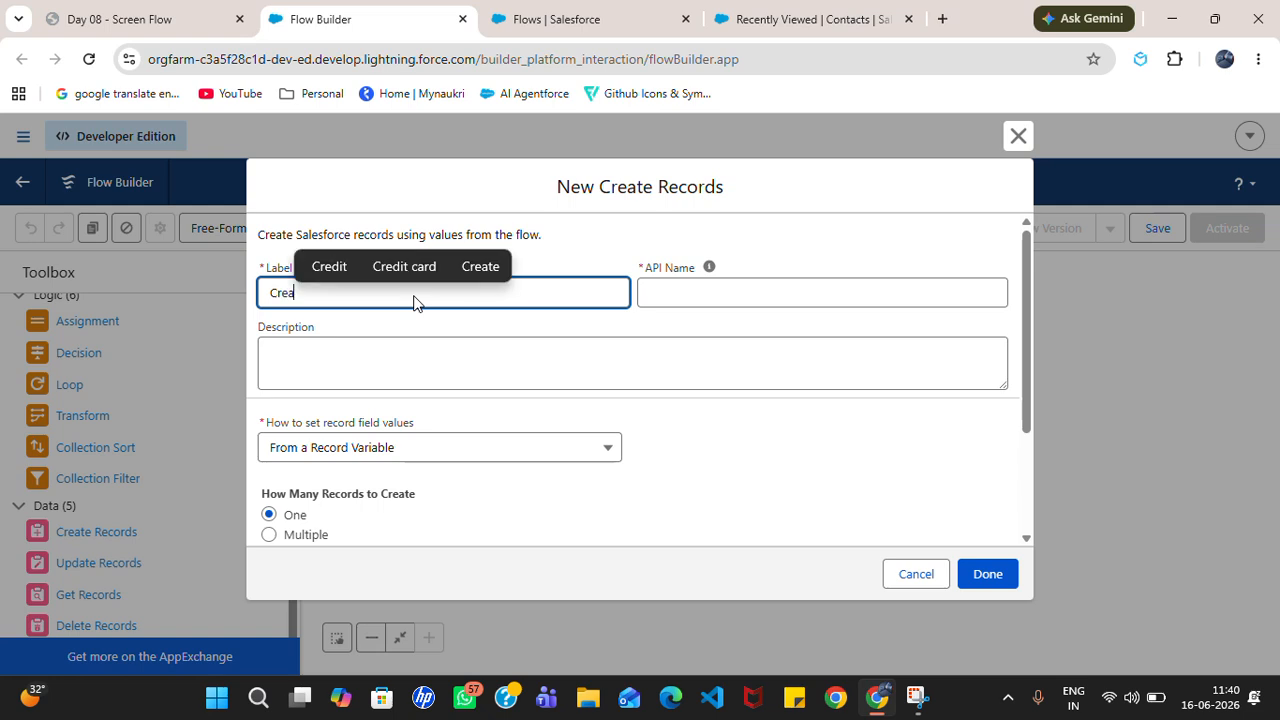
pyautogui.write('te Con Record')
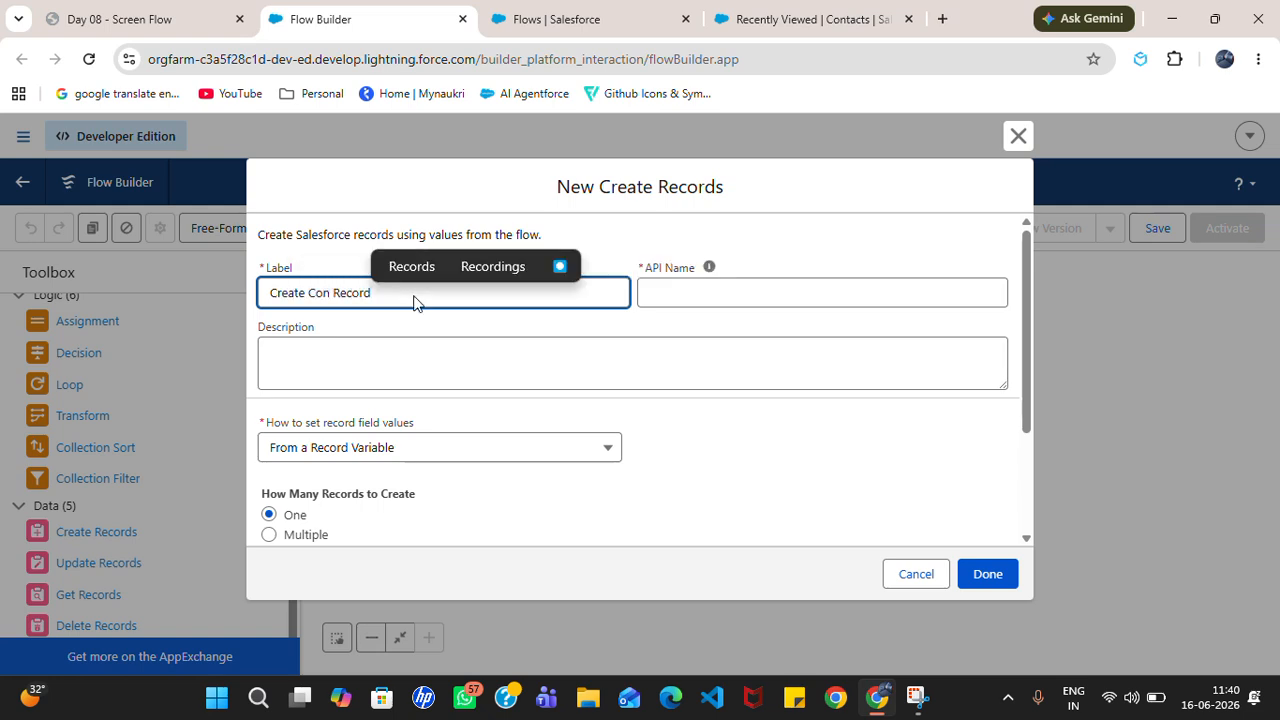
pyautogui.click(720, 292)
pyautogui.click(645, 342)
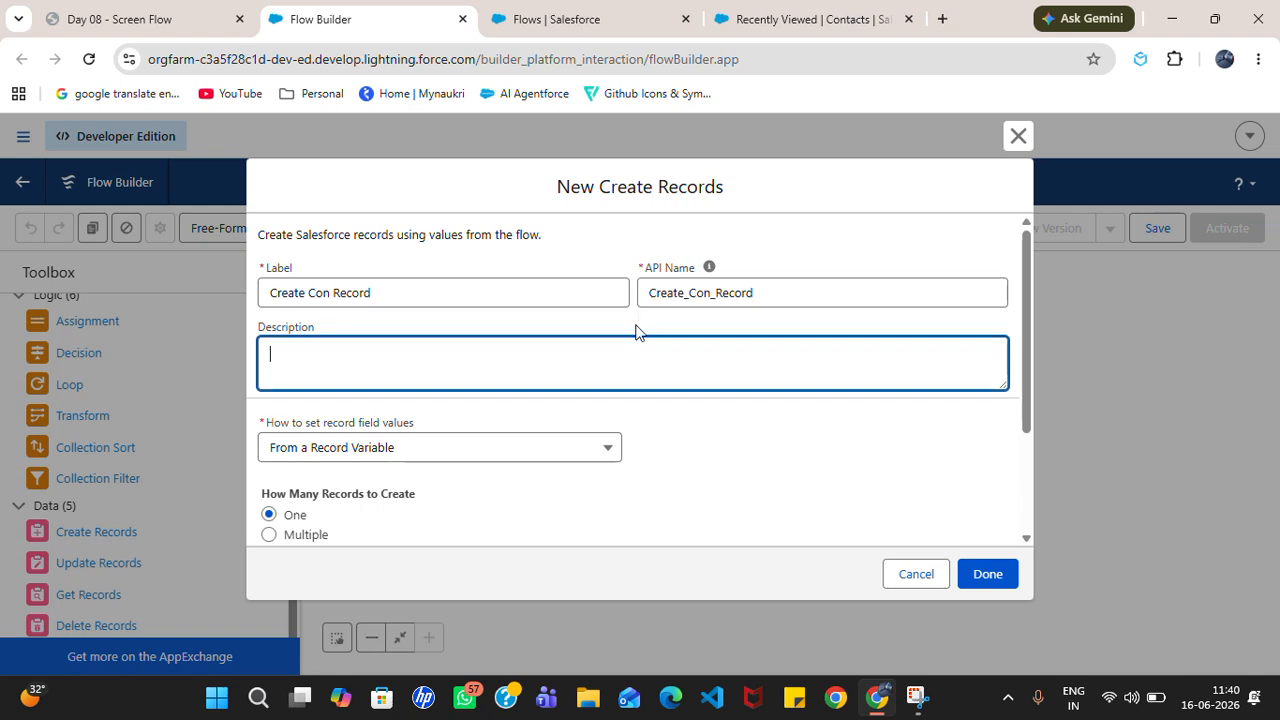
# Step: Set field values manually and choose Contact as the object to create
pyautogui.click(402, 450)
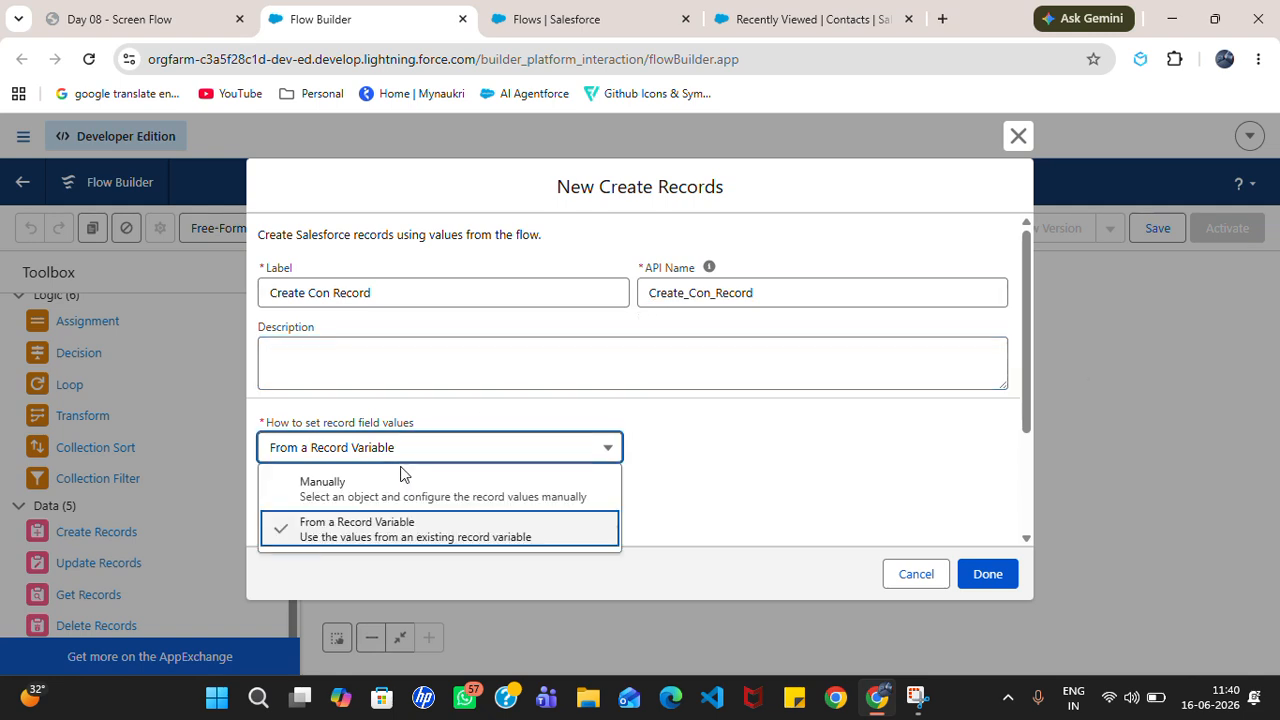
pyautogui.click(423, 530)
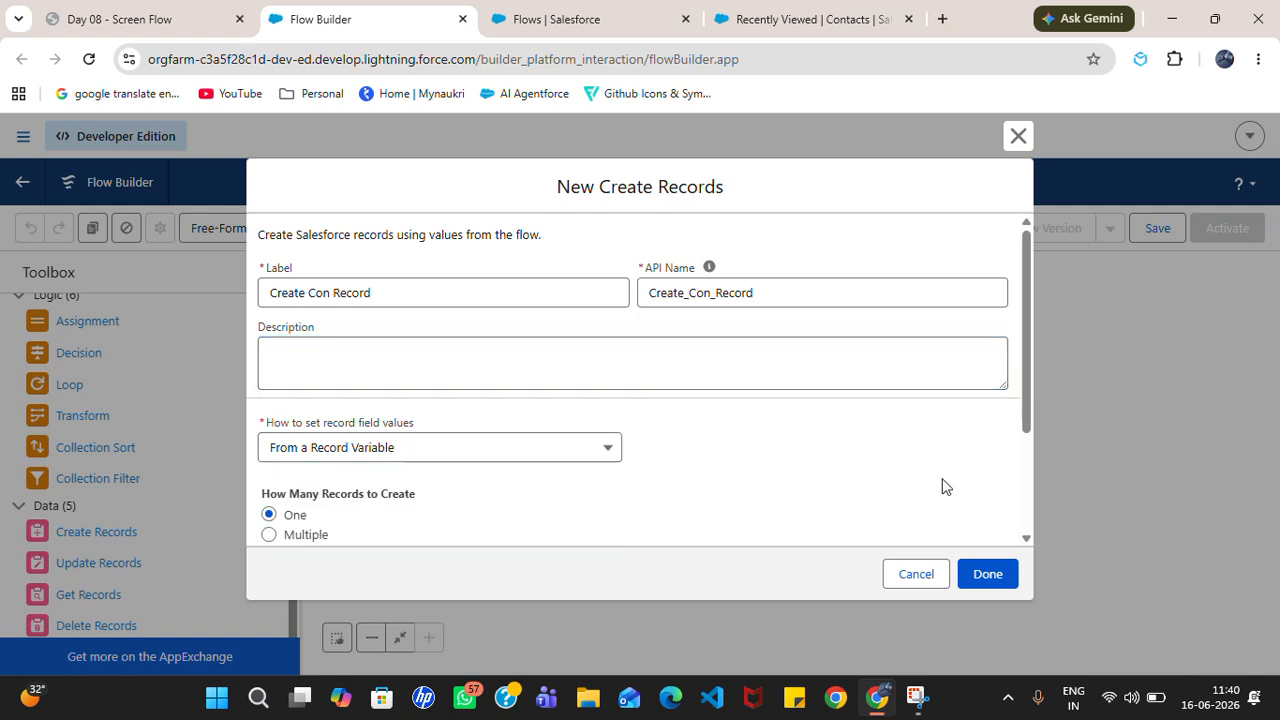
pyautogui.moveTo(1025, 410); pyautogui.dragTo(1017, 543)
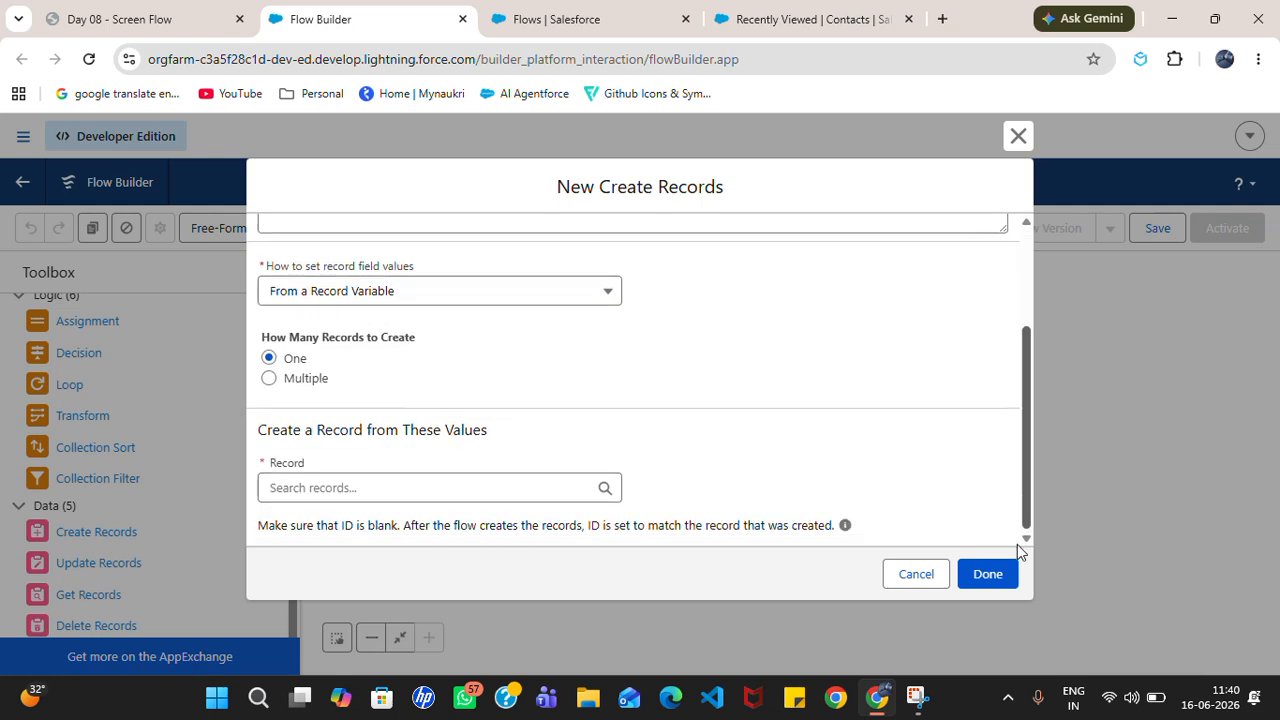
pyautogui.click(382, 490)
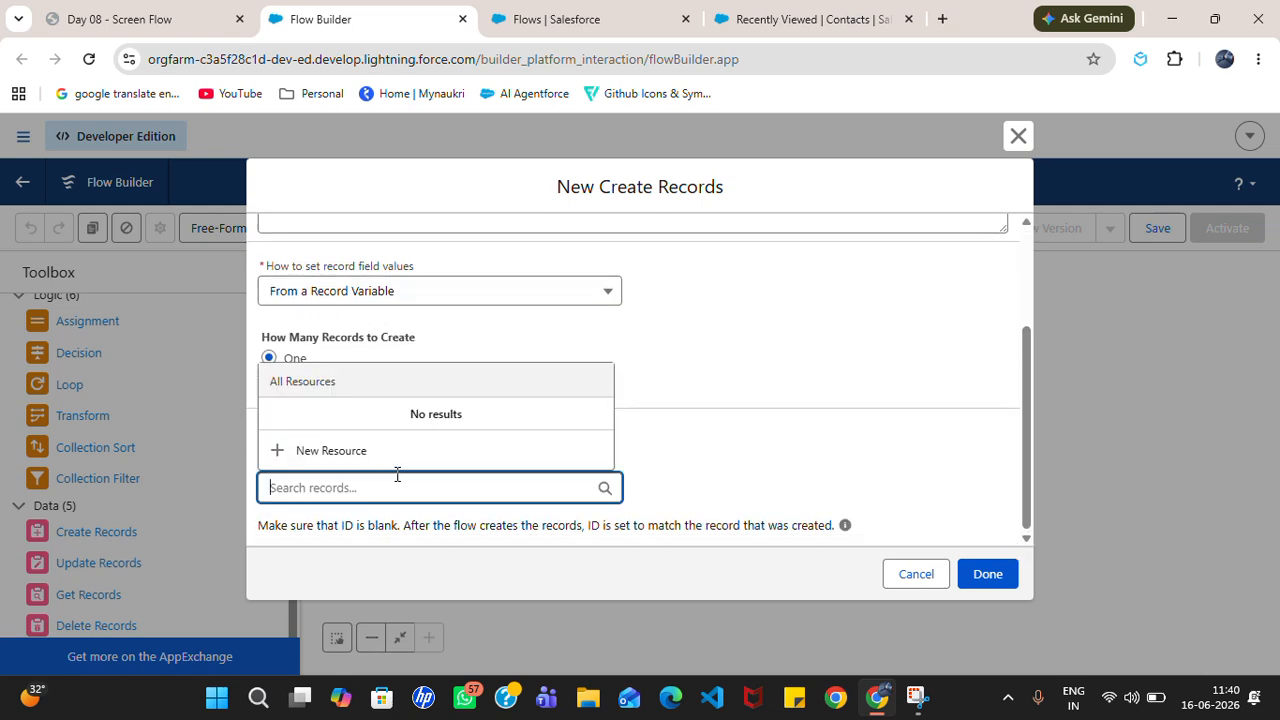
pyautogui.write('Contact')
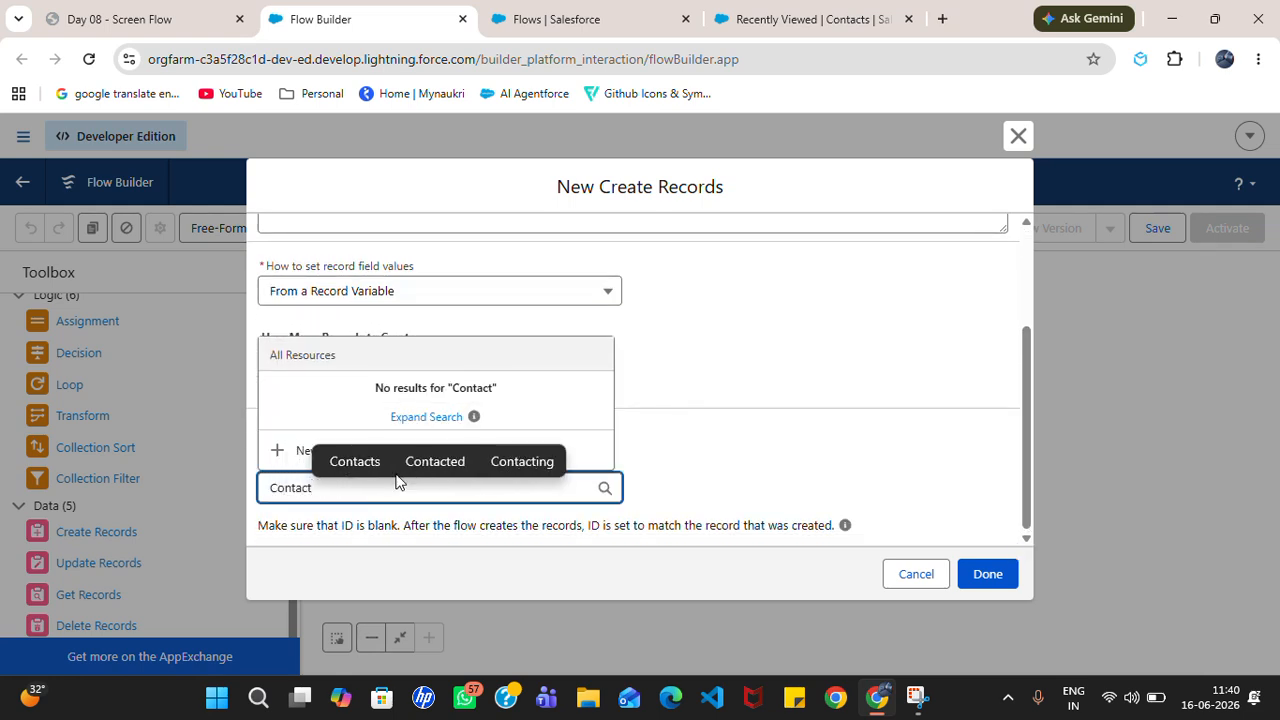
pyautogui.click(446, 294)
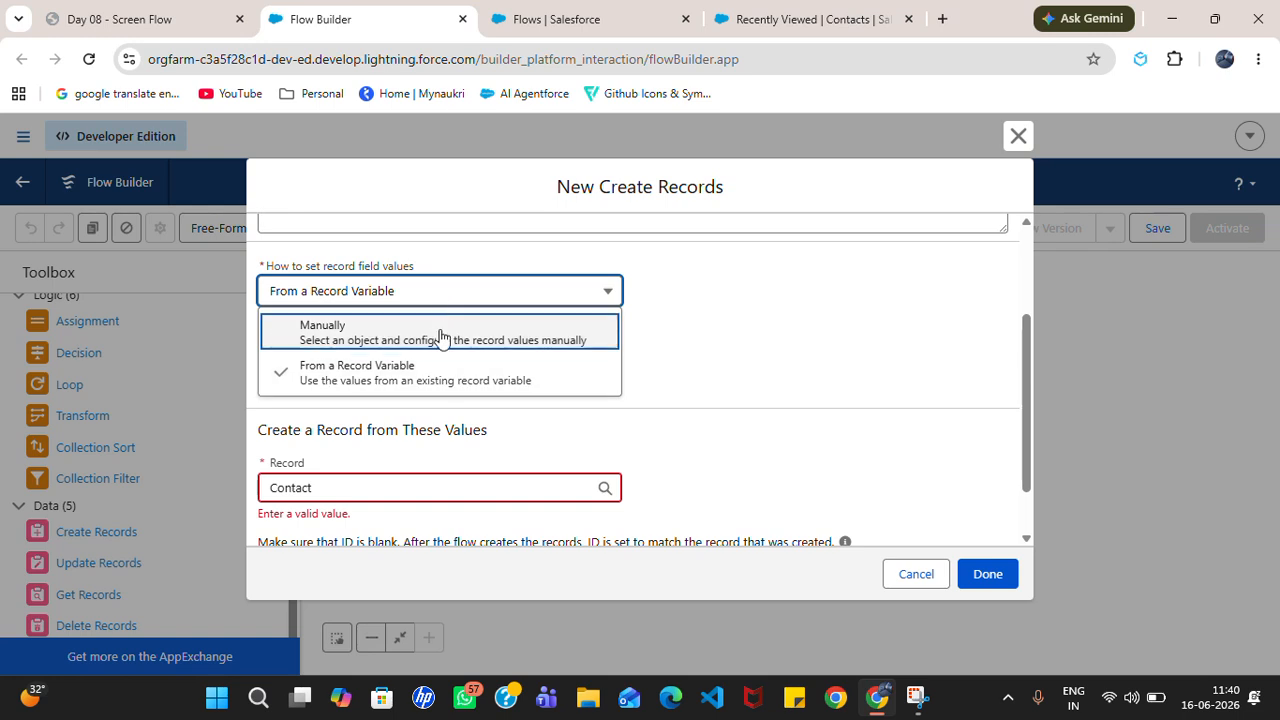
pyautogui.click(440, 333)
pyautogui.click(393, 518)
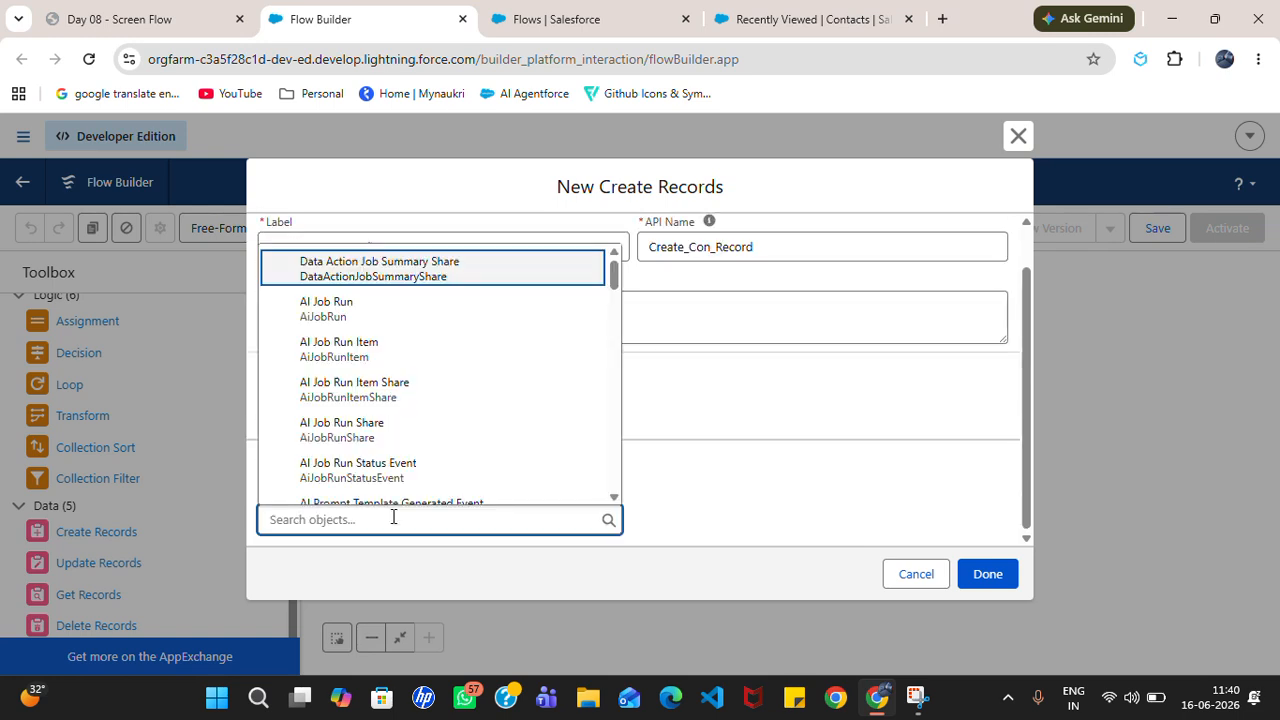
pyautogui.write('Contact')
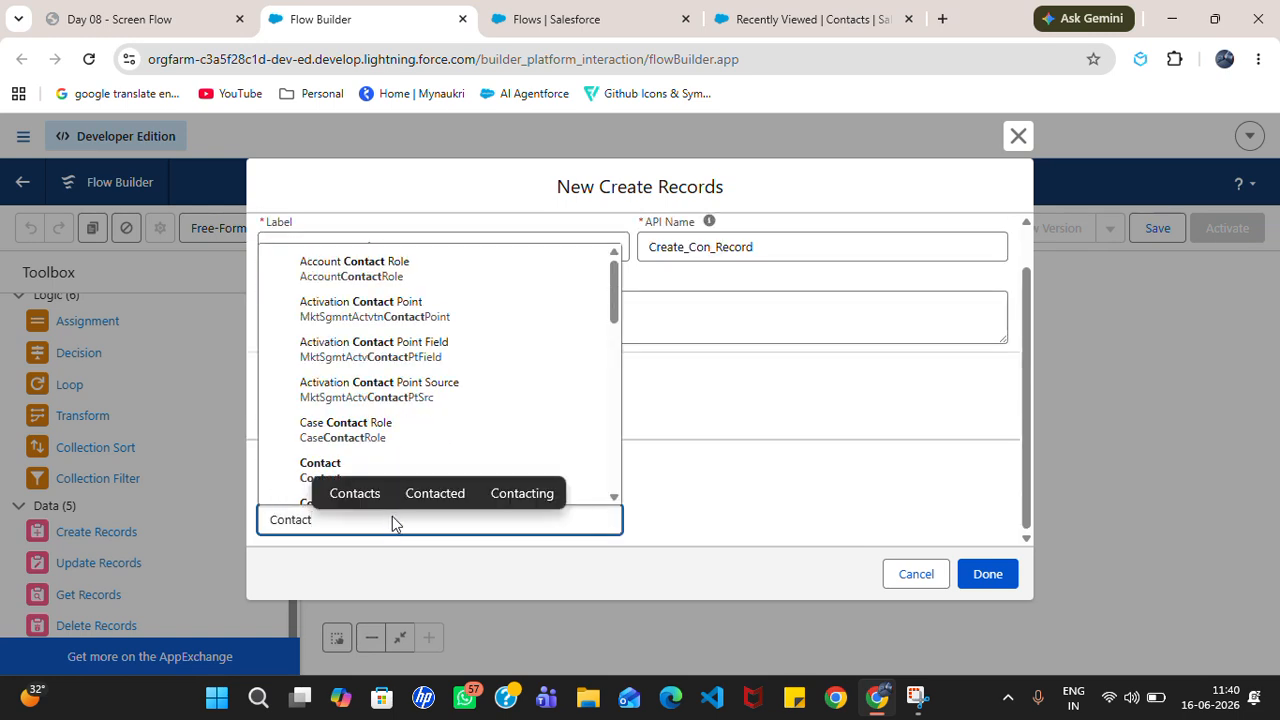
pyautogui.click(258, 463)
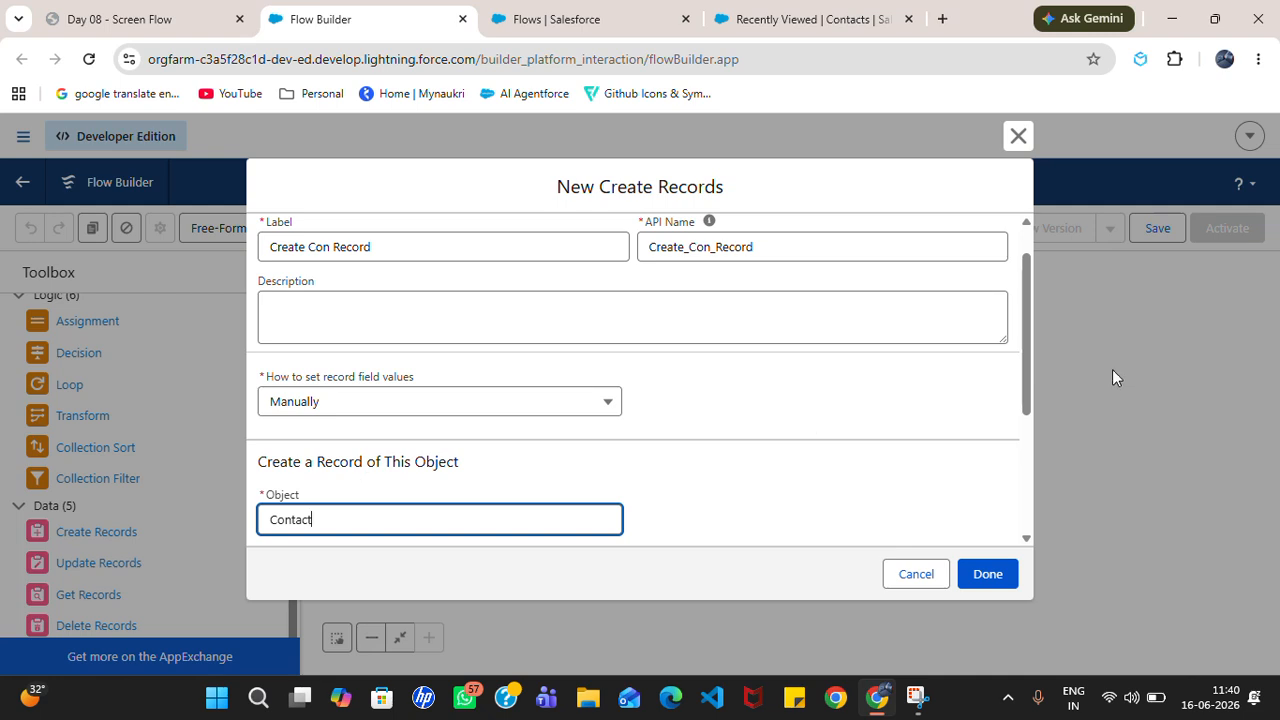
pyautogui.moveTo(1027, 402); pyautogui.dragTo(1035, 452)
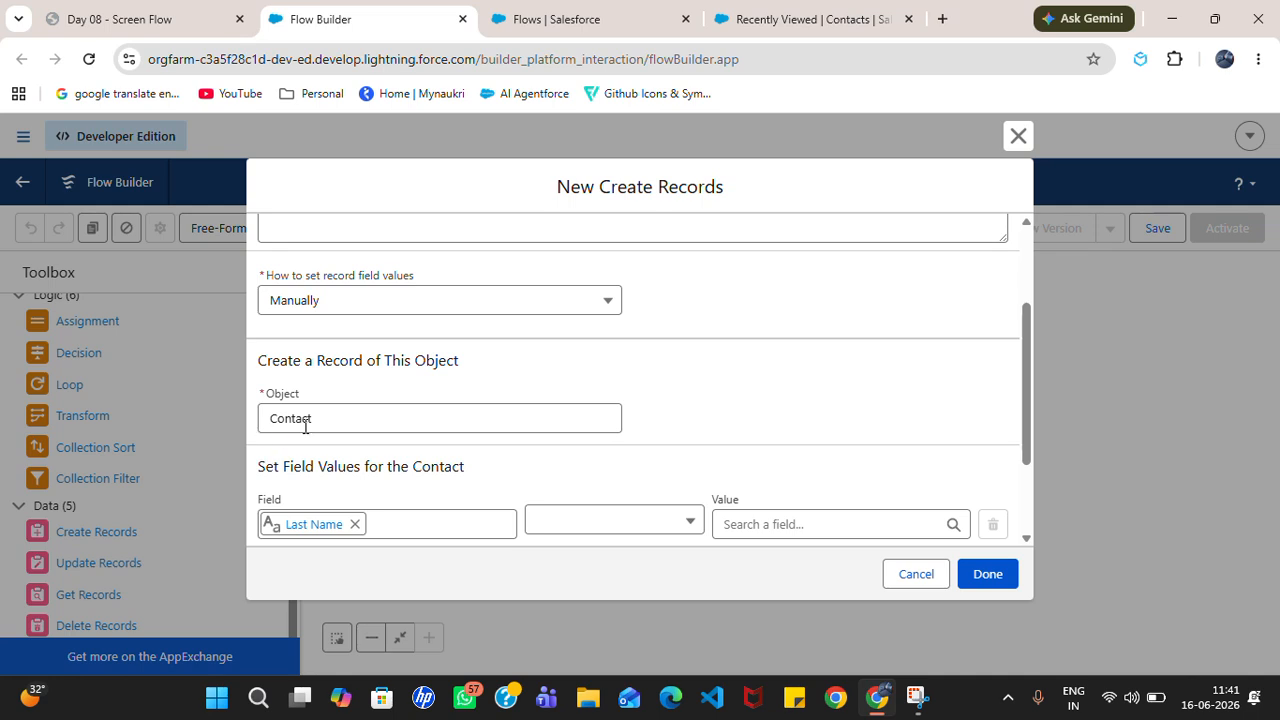
pyautogui.moveTo(1030, 384); pyautogui.dragTo(1014, 453)
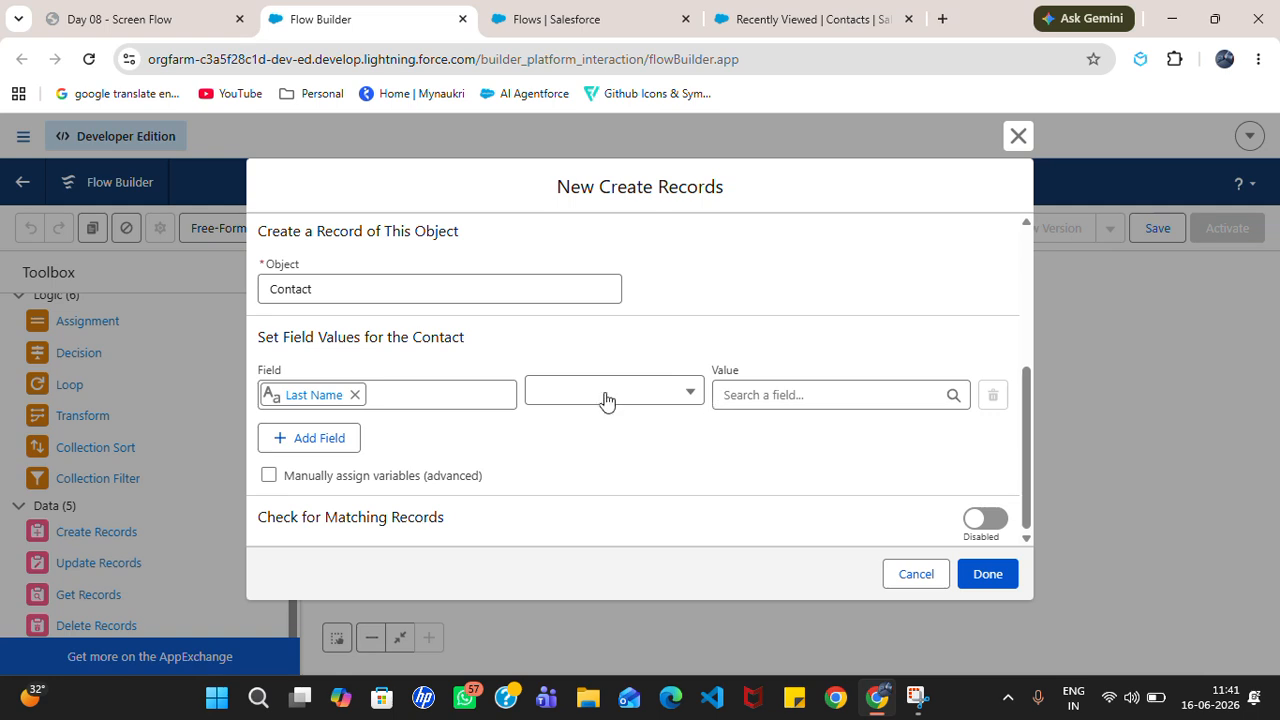
# Step: Set the Contact's Last Name to Quick Contact Form > Last Name
pyautogui.click(648, 397)
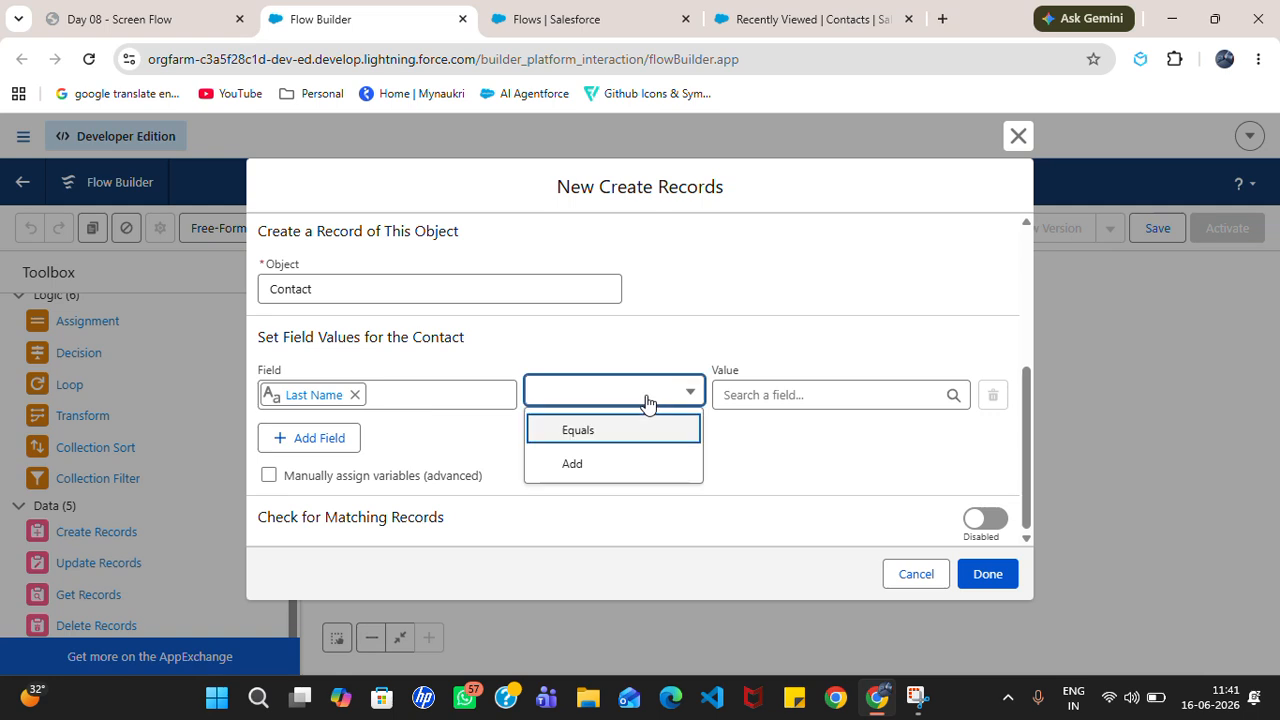
pyautogui.click(565, 437)
pyautogui.click(869, 392)
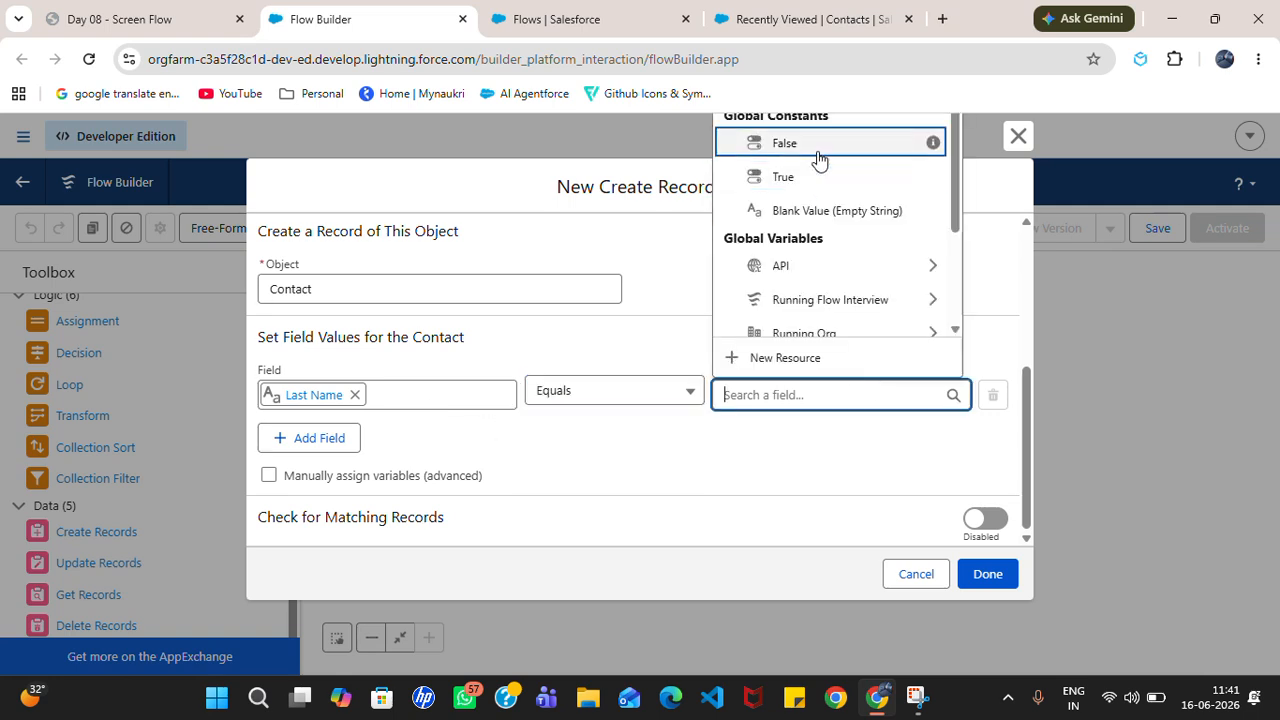
pyautogui.moveTo(957, 231); pyautogui.dragTo(951, 143)
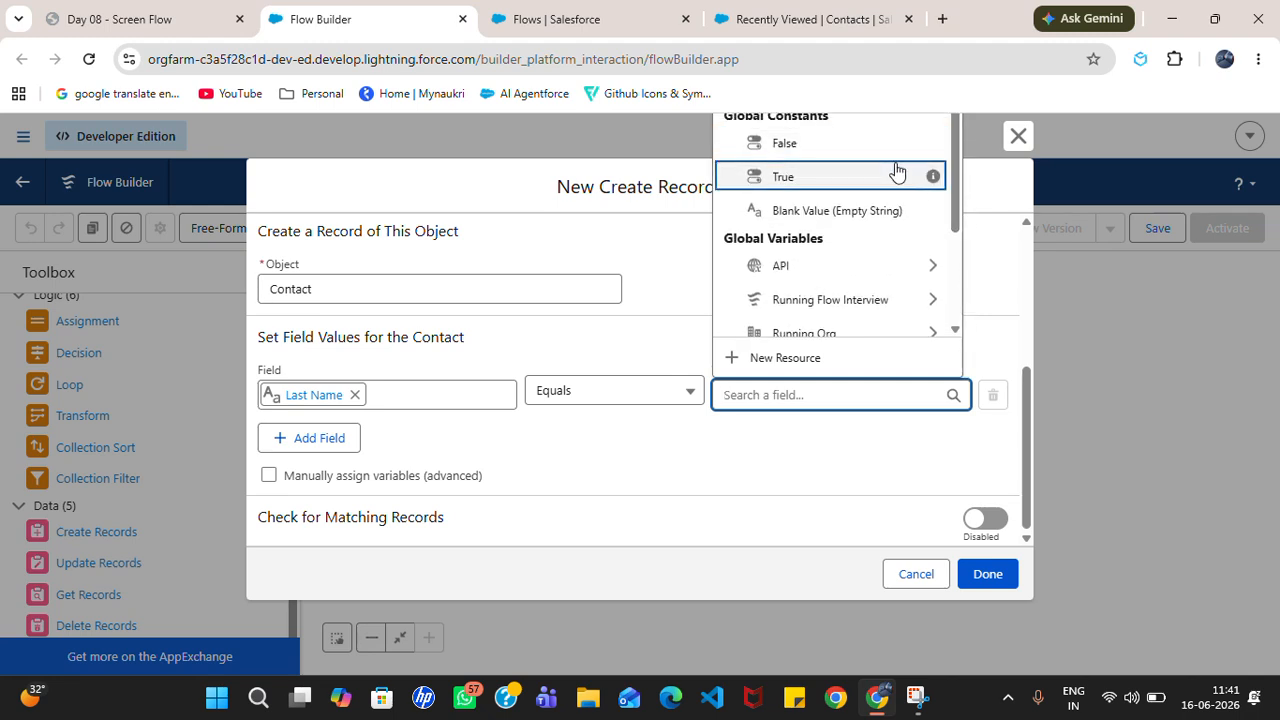
pyautogui.moveTo(1028, 433); pyautogui.dragTo(1033, 367)
pyautogui.click(775, 516)
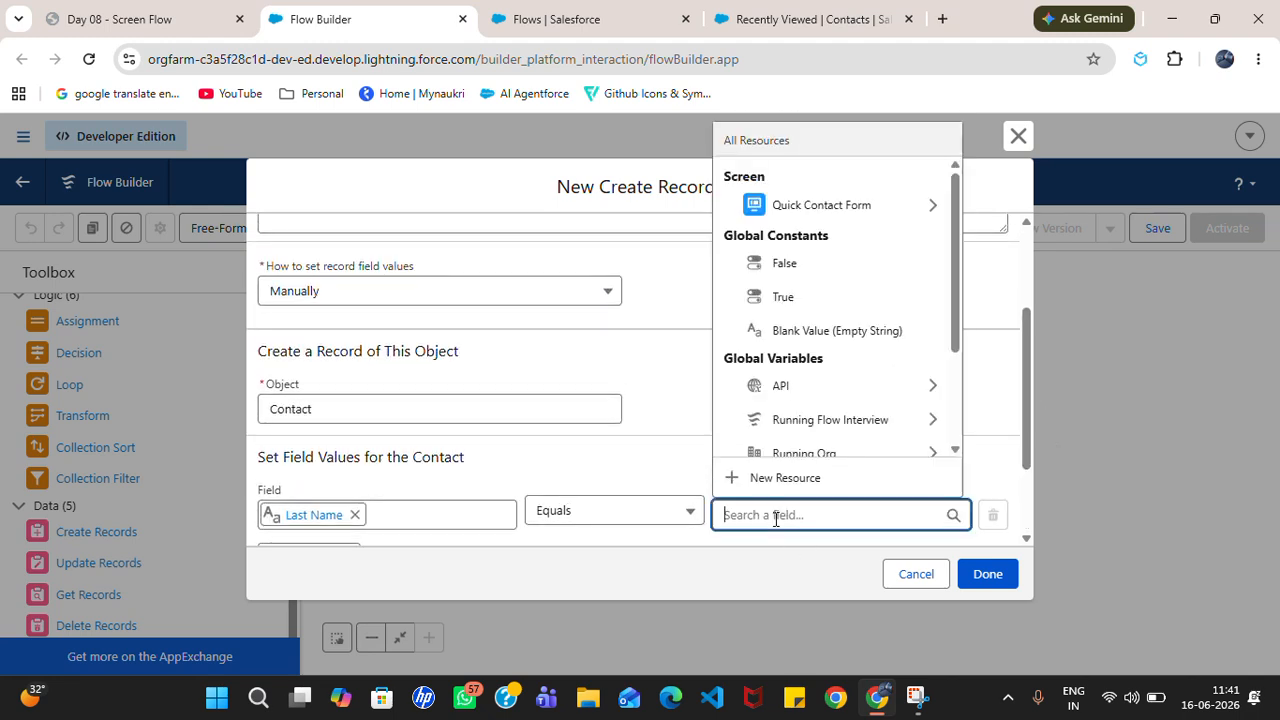
pyautogui.click(800, 205)
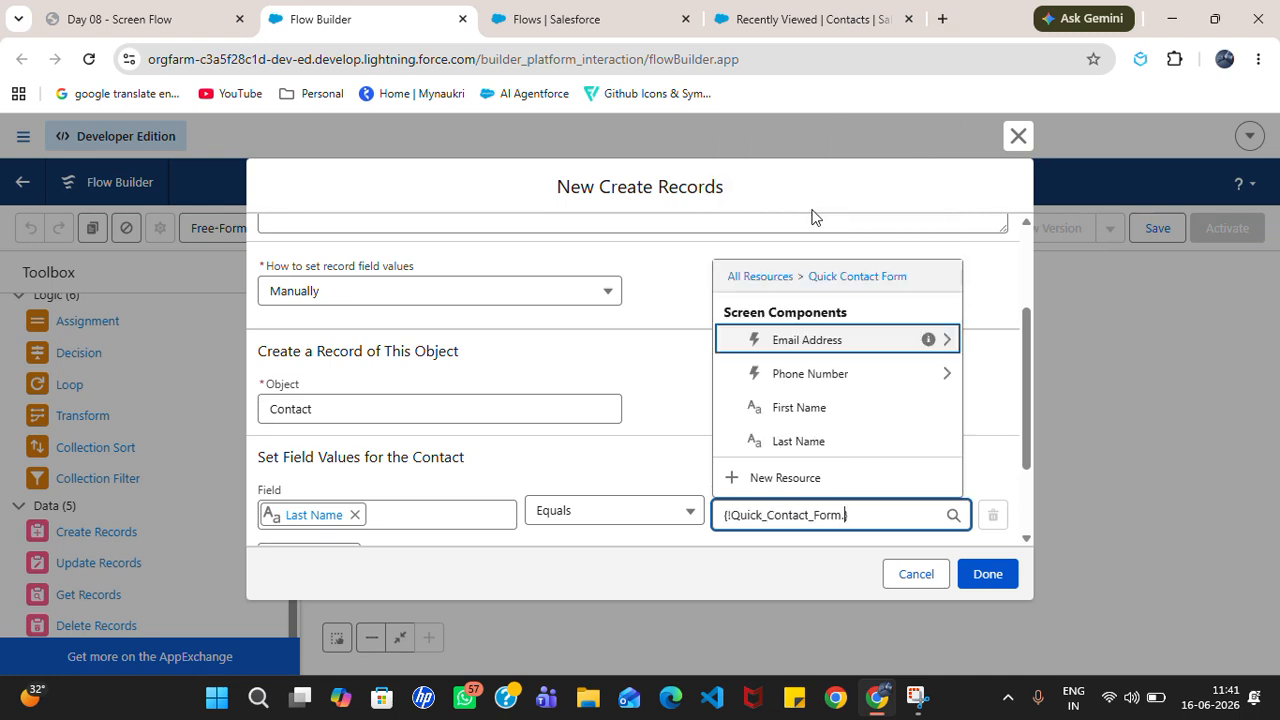
pyautogui.click(800, 444)
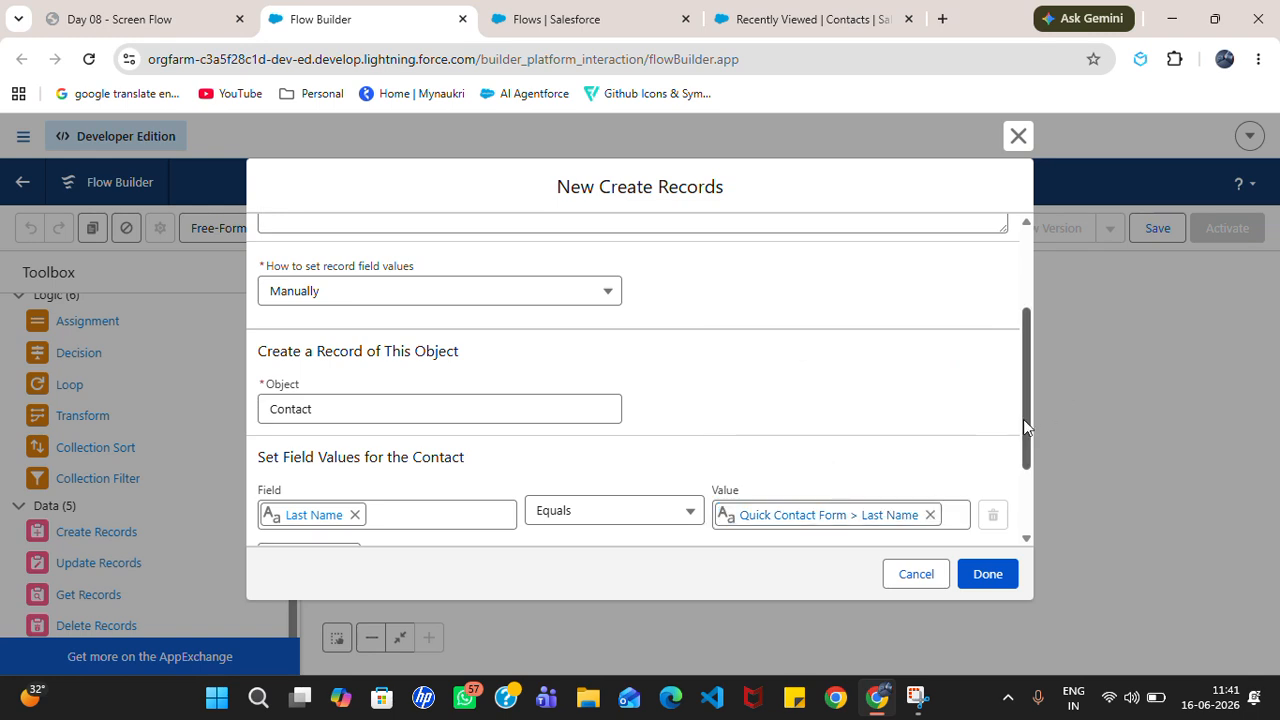
pyautogui.scroll(-2, 1023, 419)
# Step: Add a First Name field row valued from Quick Contact Form > First Name
pyautogui.click(342, 437)
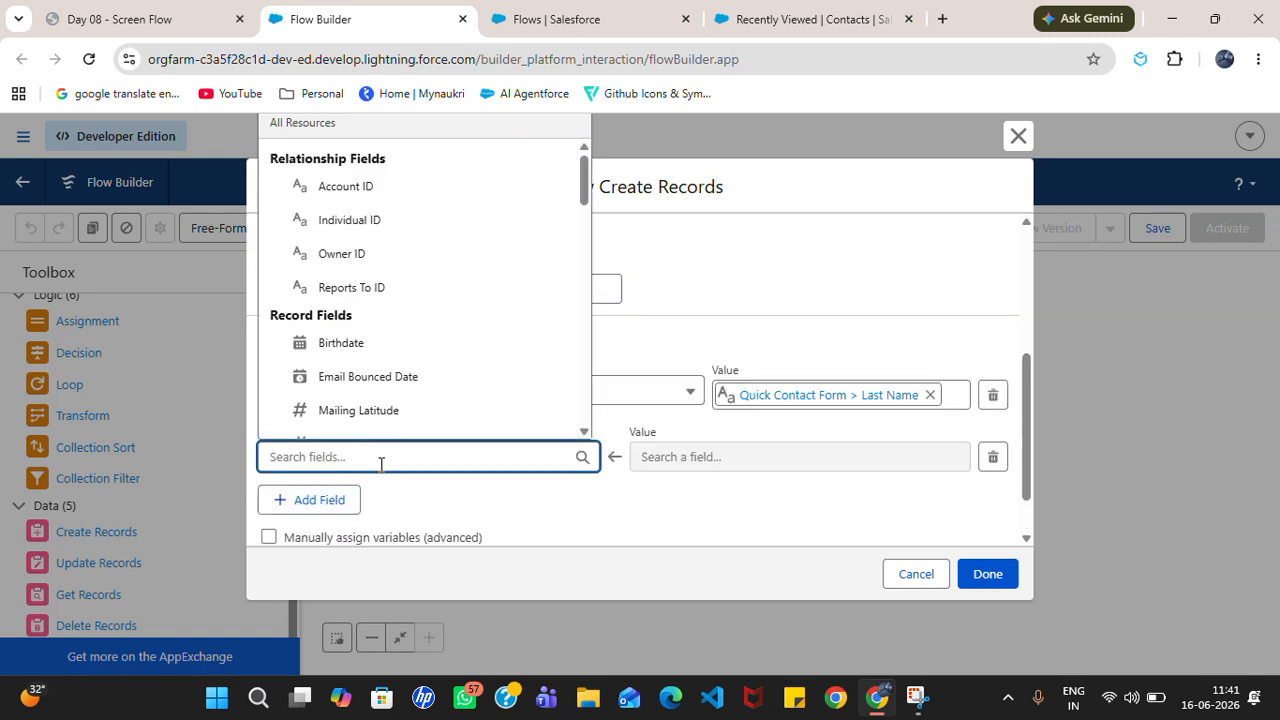
pyautogui.write('fi')
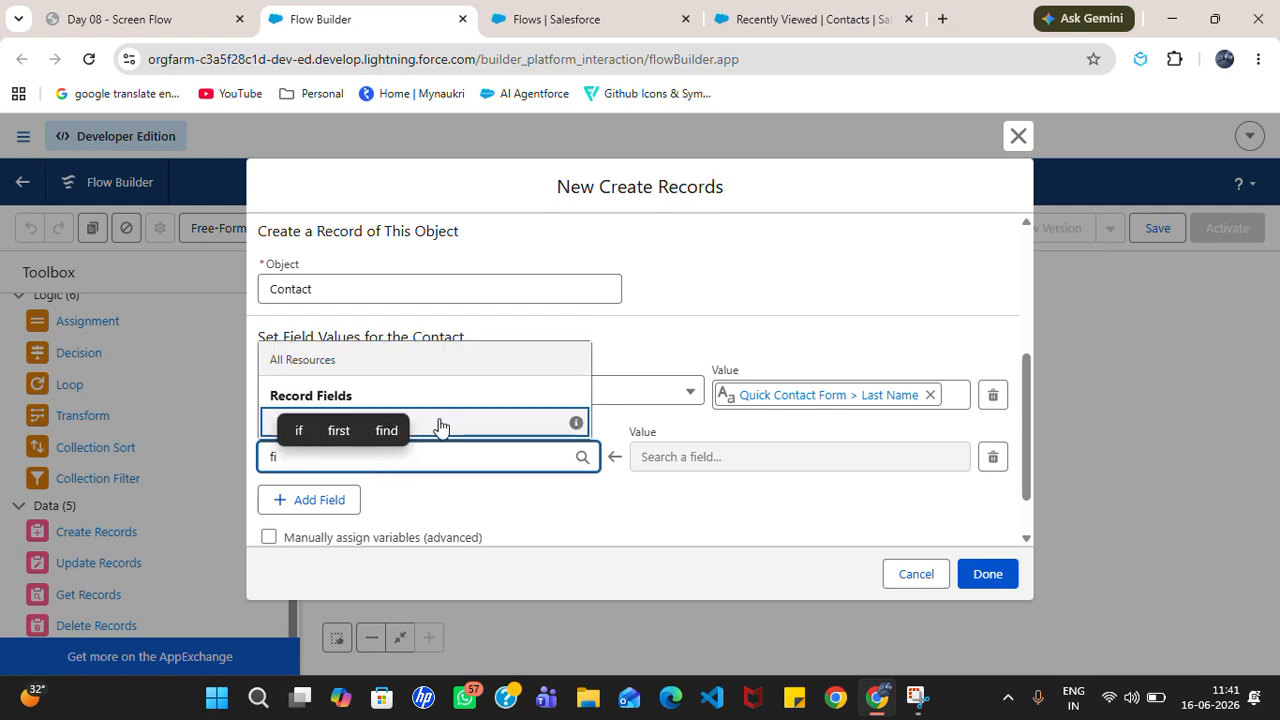
pyautogui.click(438, 422)
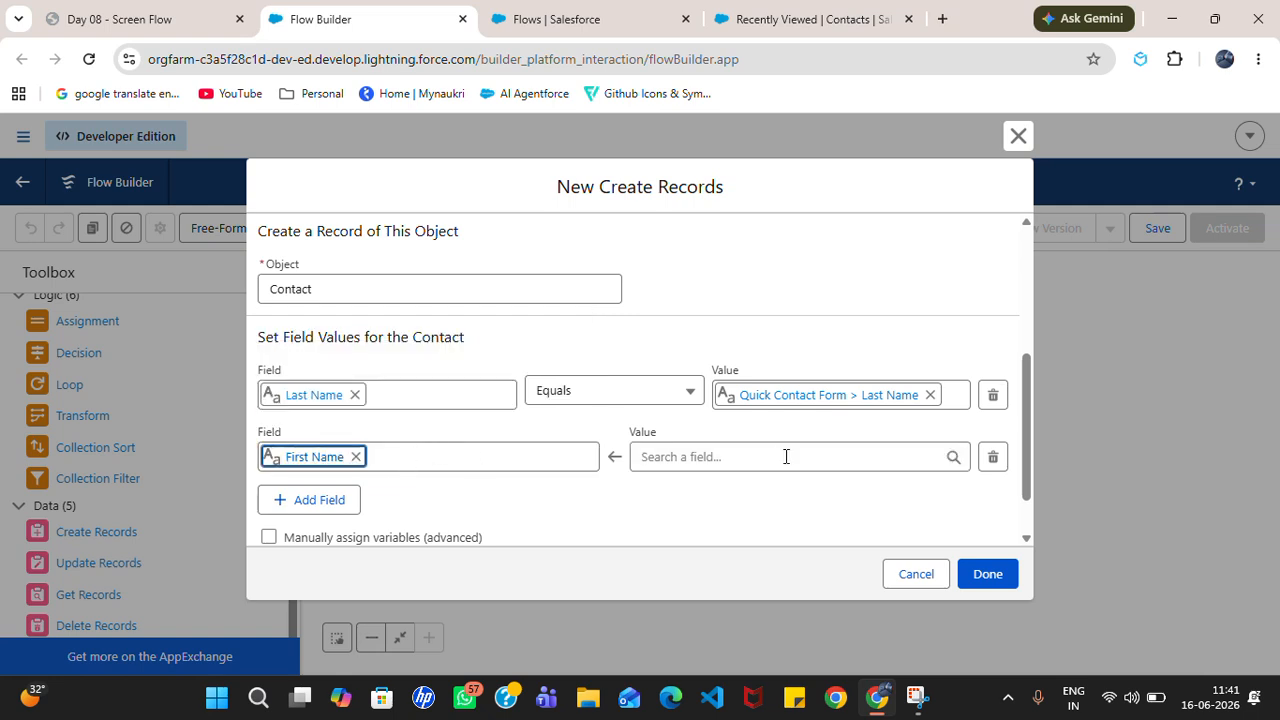
pyautogui.click(753, 457)
pyautogui.click(712, 150)
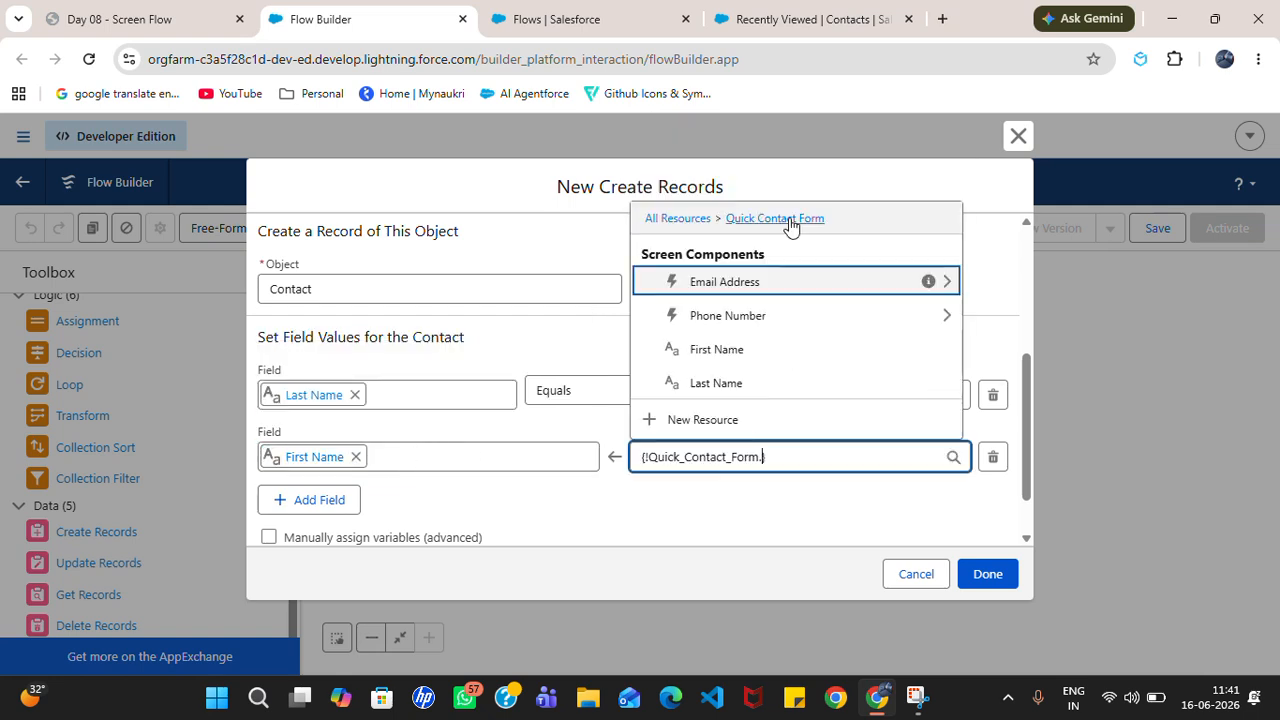
pyautogui.click(716, 349)
# Step: Add an Email field row valued from Quick Contact Form > Email Address > Value
pyautogui.click(305, 500)
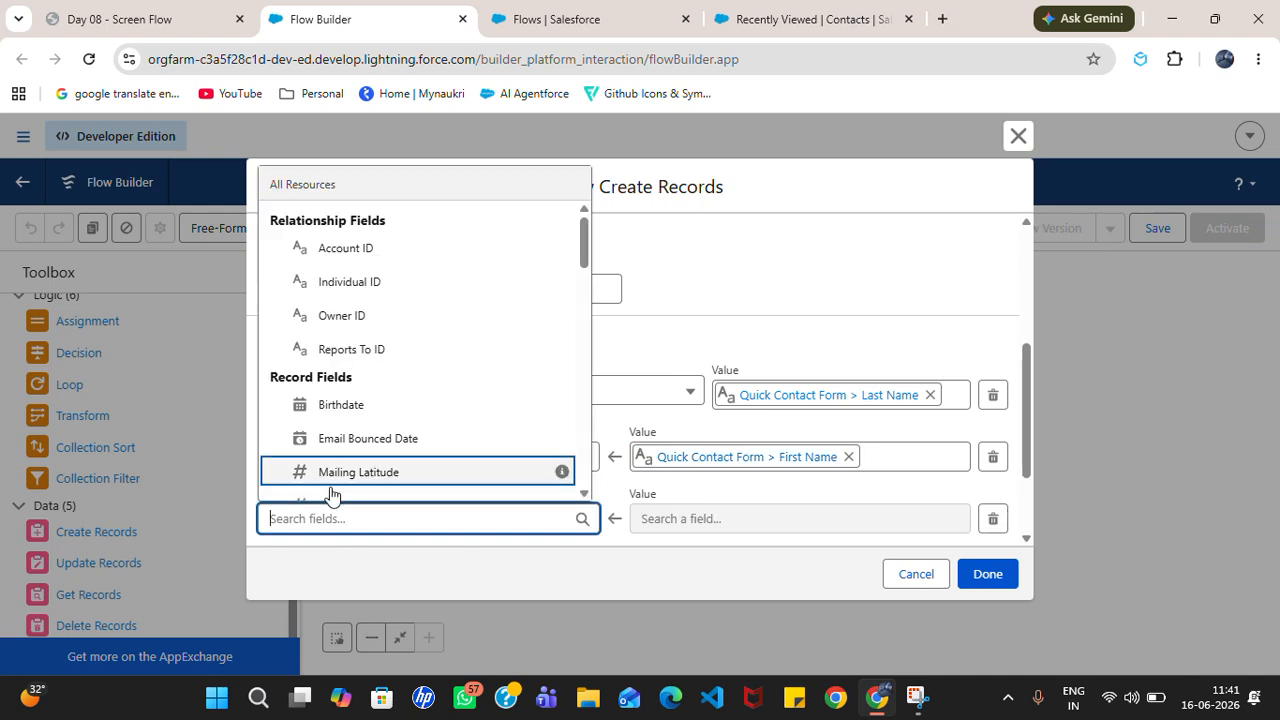
pyautogui.write('em')
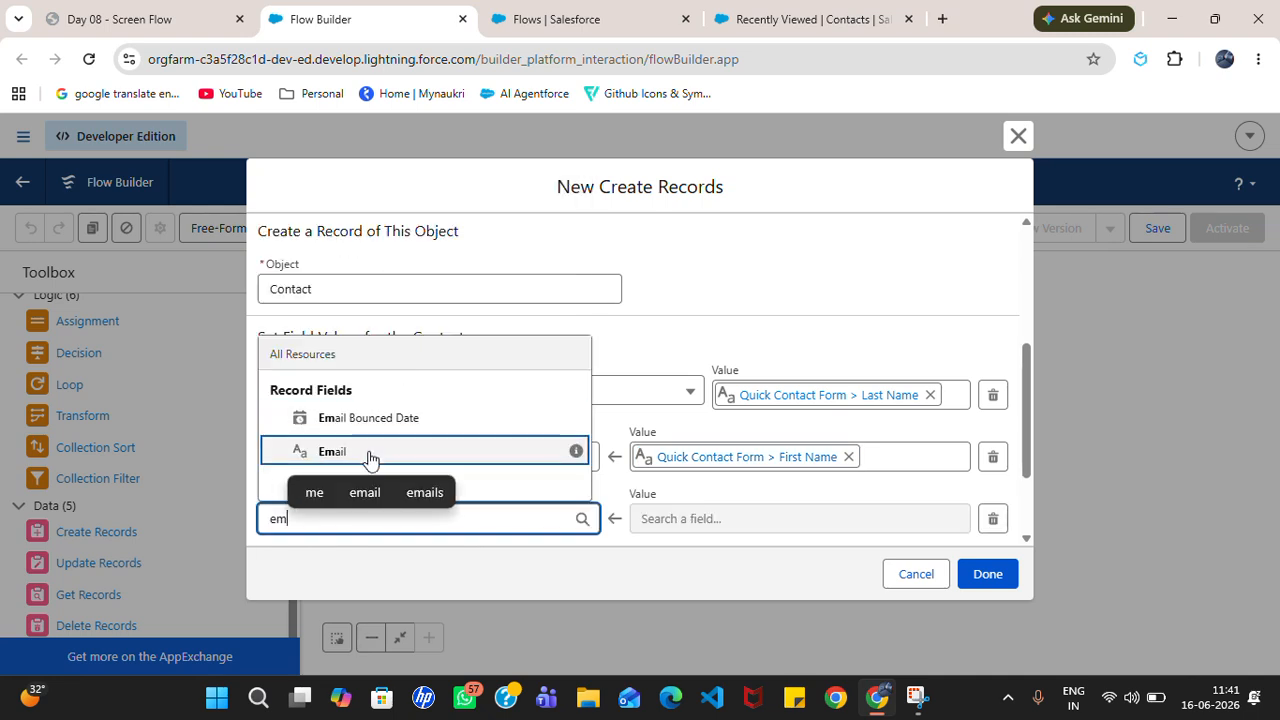
pyautogui.click(369, 457)
pyautogui.click(727, 516)
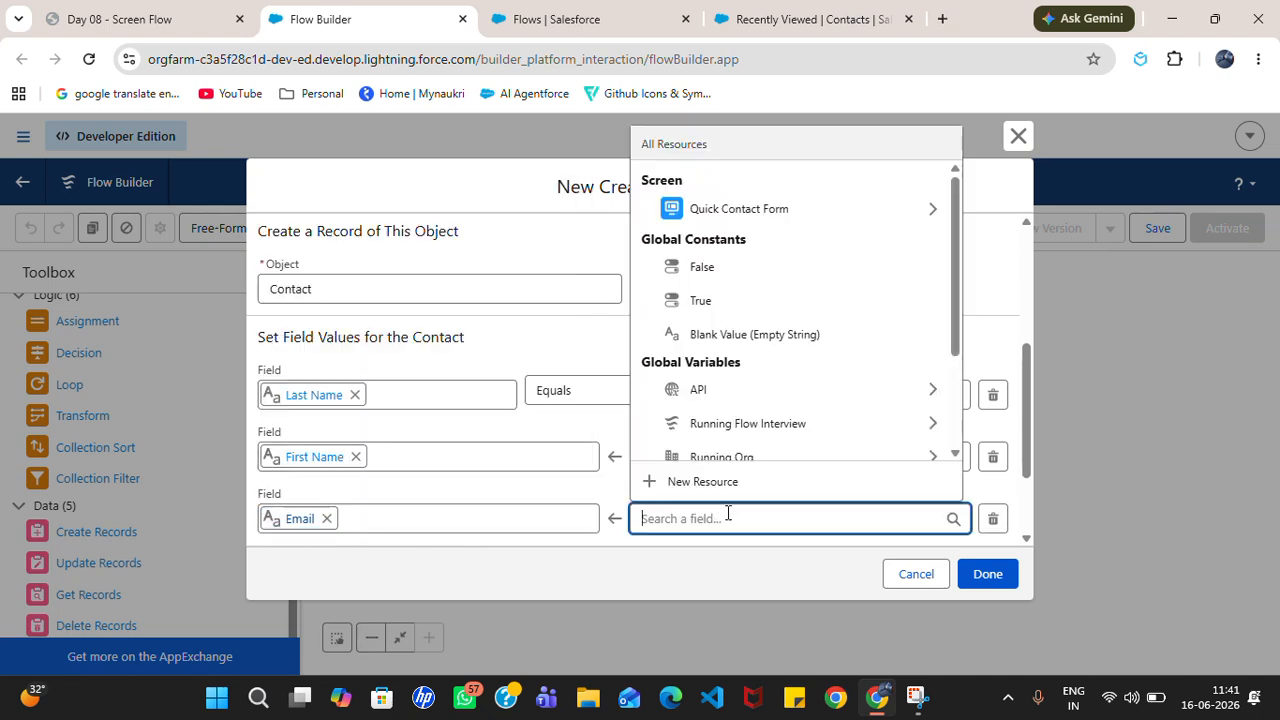
pyautogui.click(731, 208)
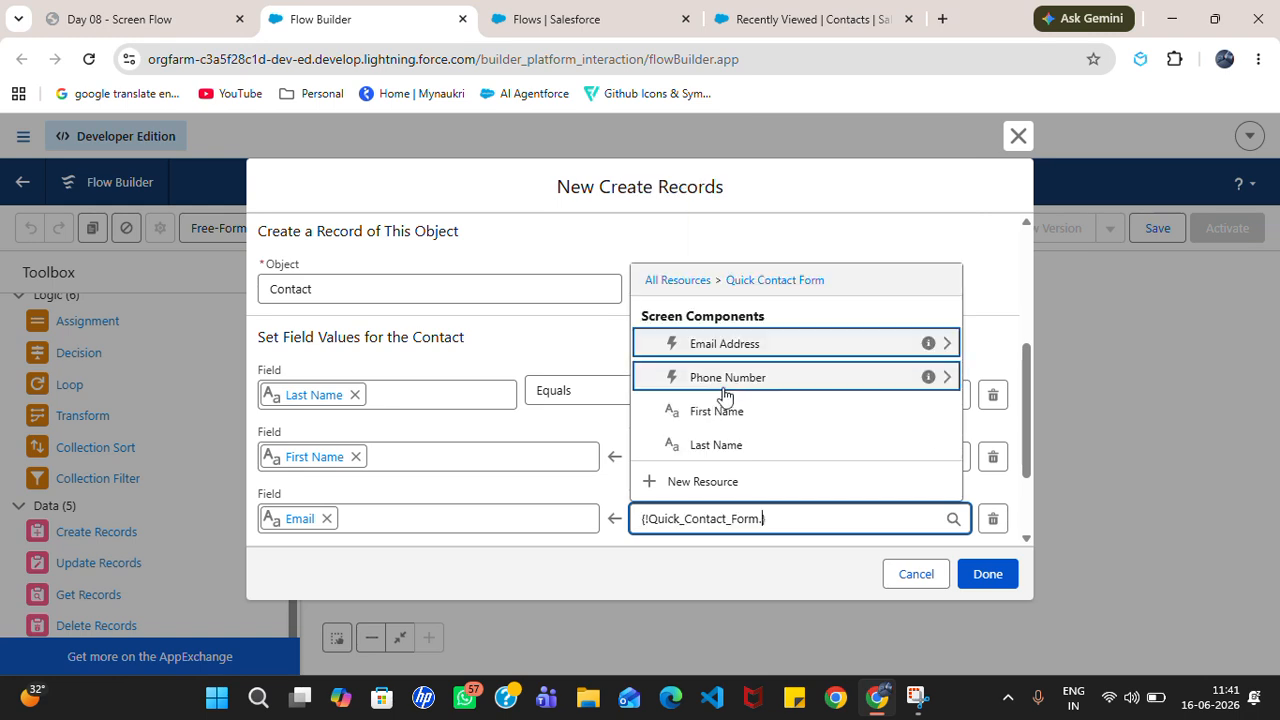
pyautogui.click(724, 343)
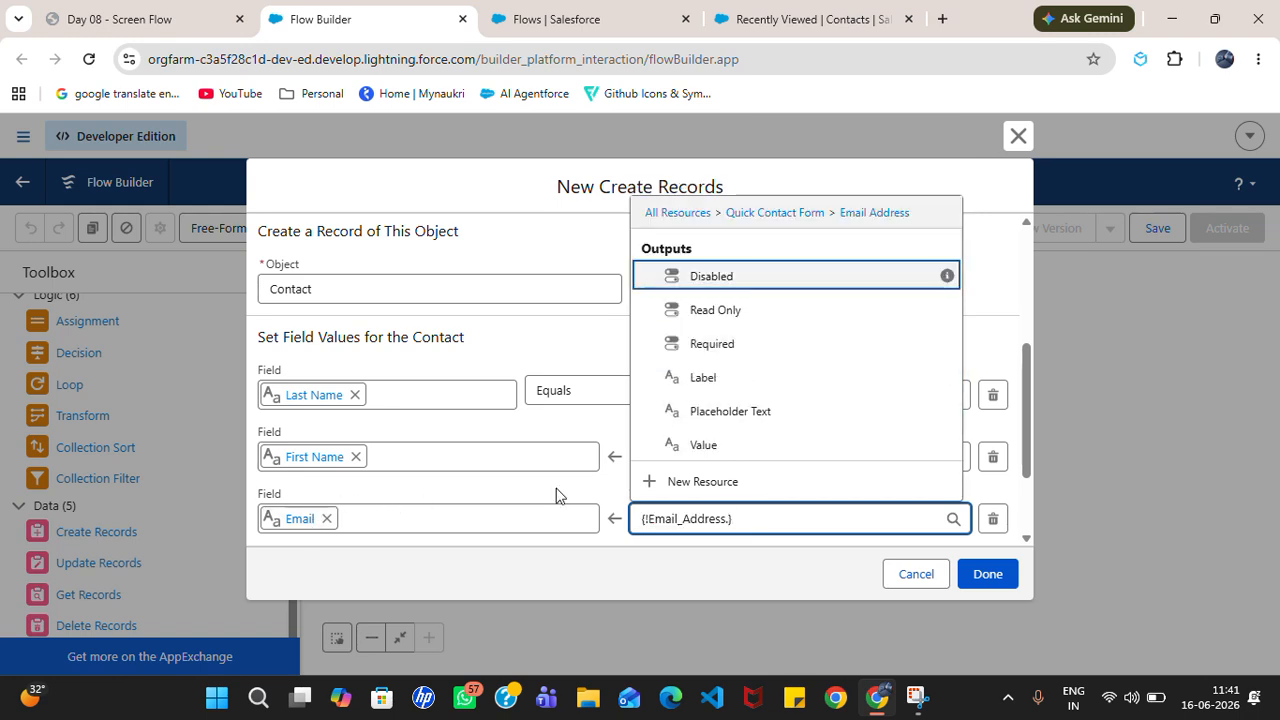
pyautogui.moveTo(1026, 420); pyautogui.dragTo(1026, 473)
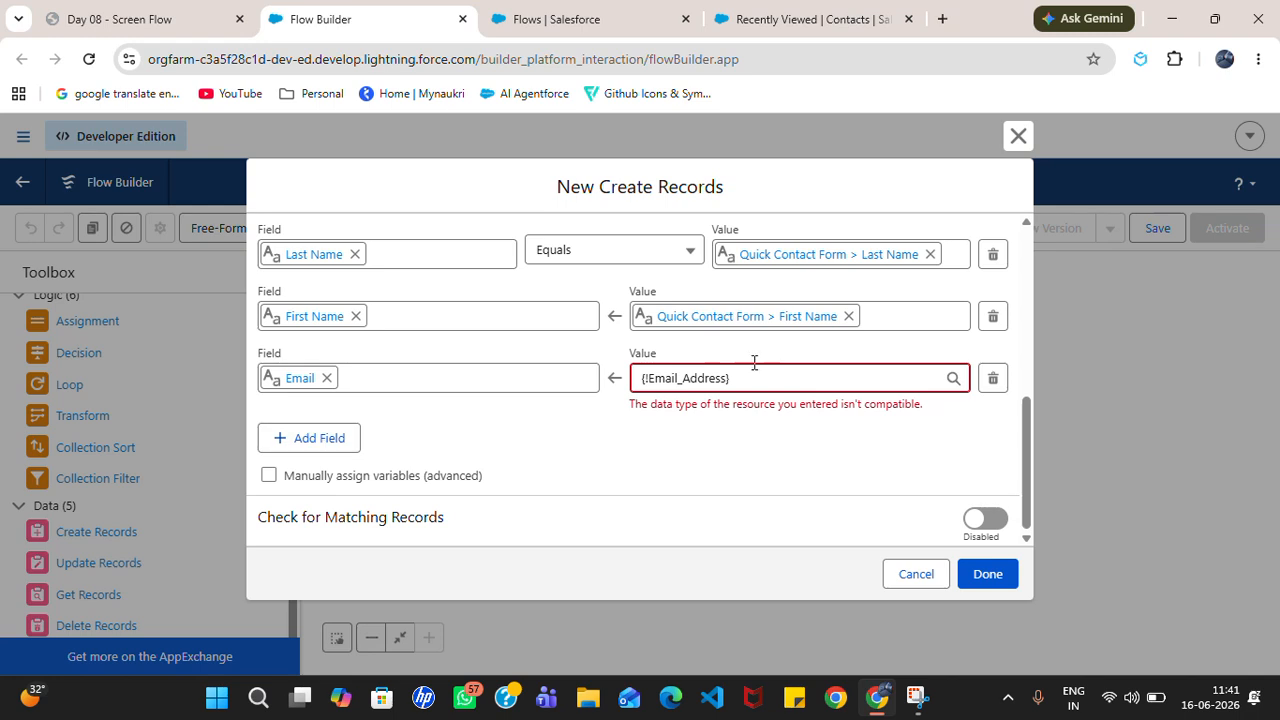
pyautogui.click(728, 378)
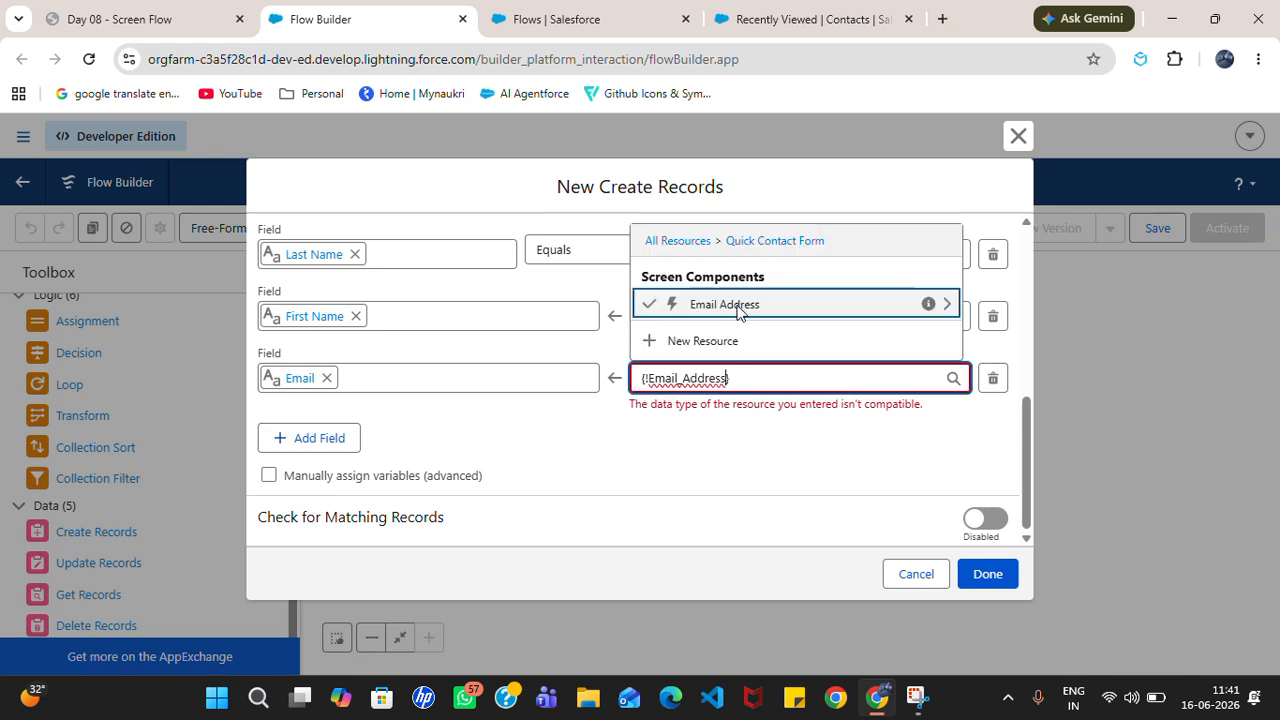
pyautogui.click(735, 300)
pyautogui.click(733, 300)
pyautogui.click(745, 445)
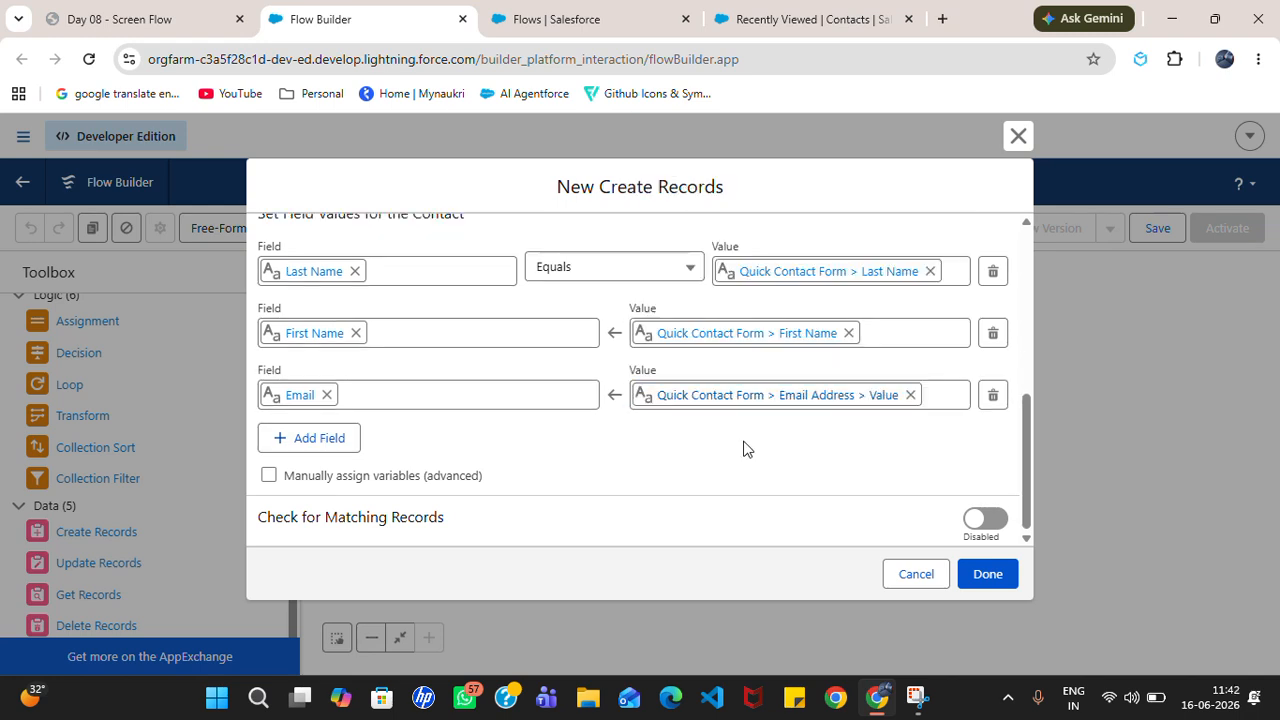
# Step: Add a Mobile Phone field to Create Con Record, valued from Quick Contact Form > Phone Number > Value
pyautogui.click(331, 440)
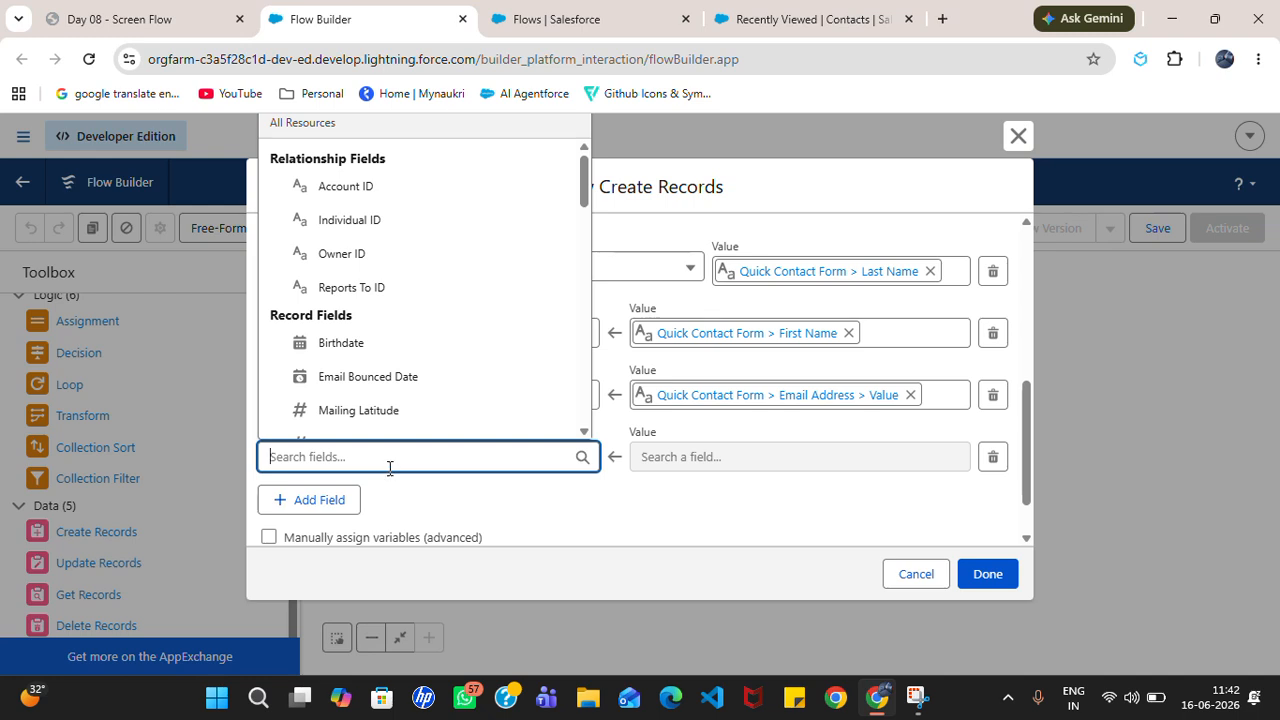
pyautogui.write('p')
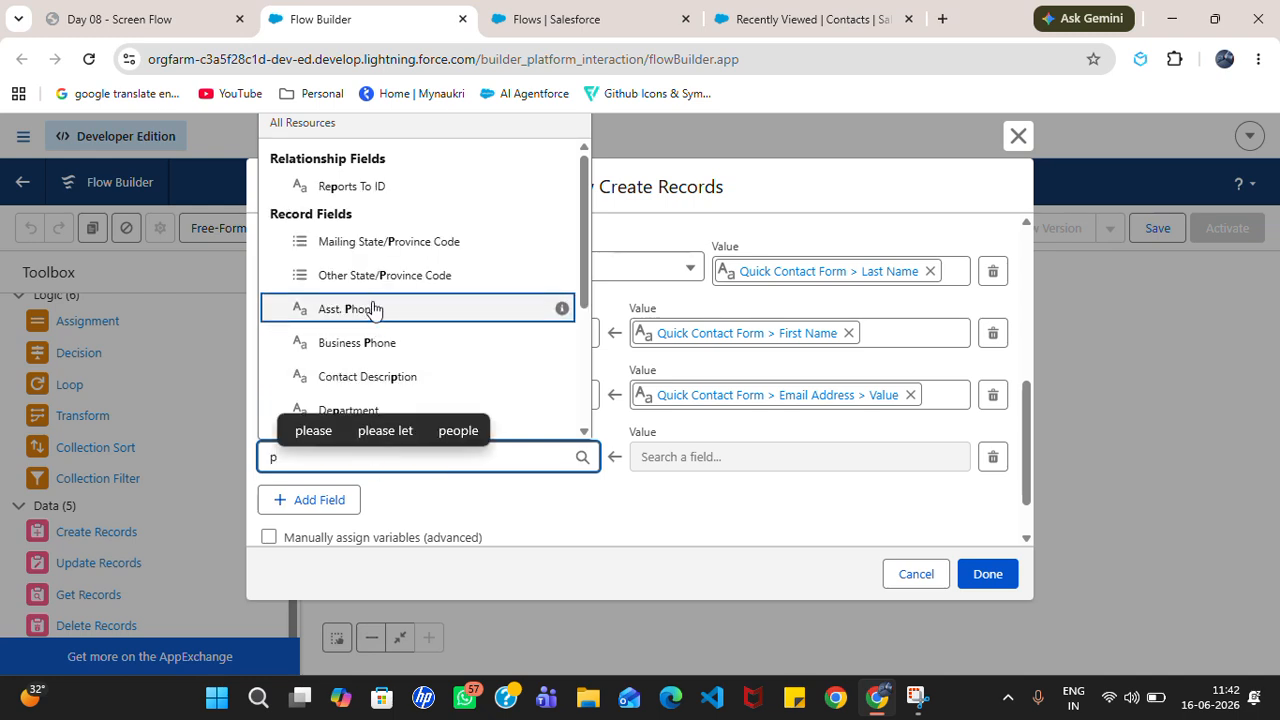
pyautogui.write('ho')
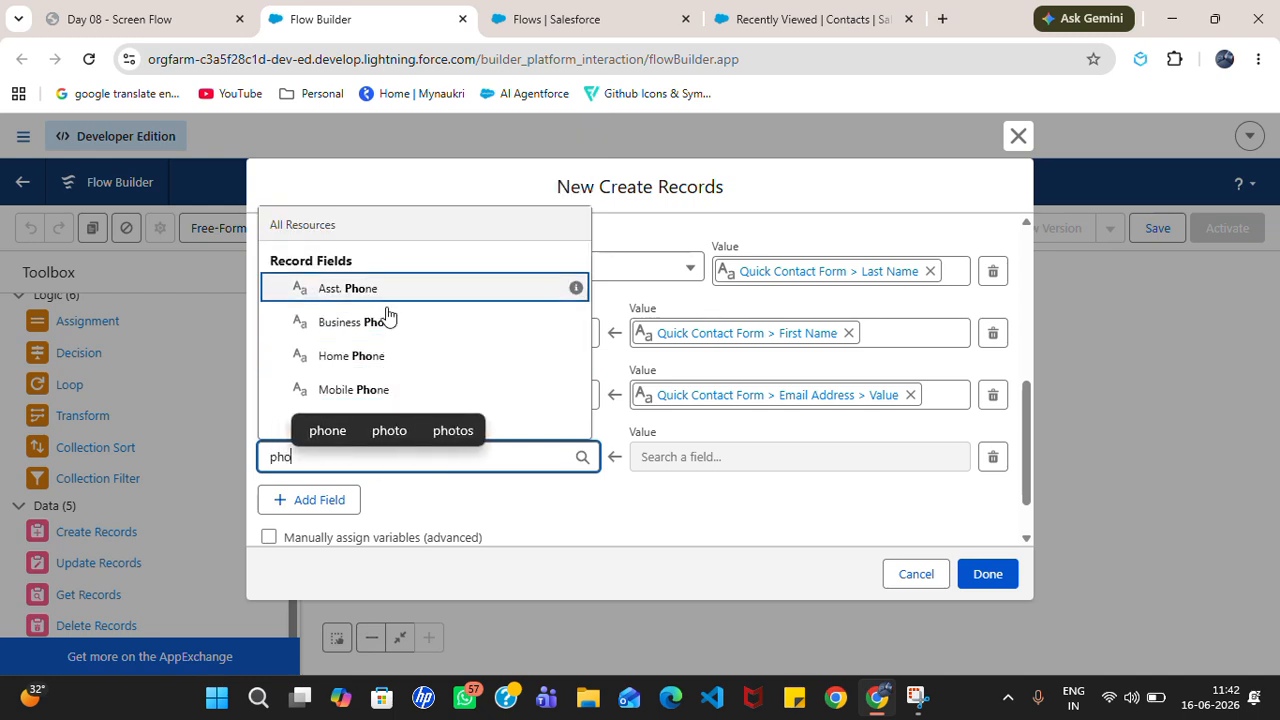
pyautogui.click(463, 392)
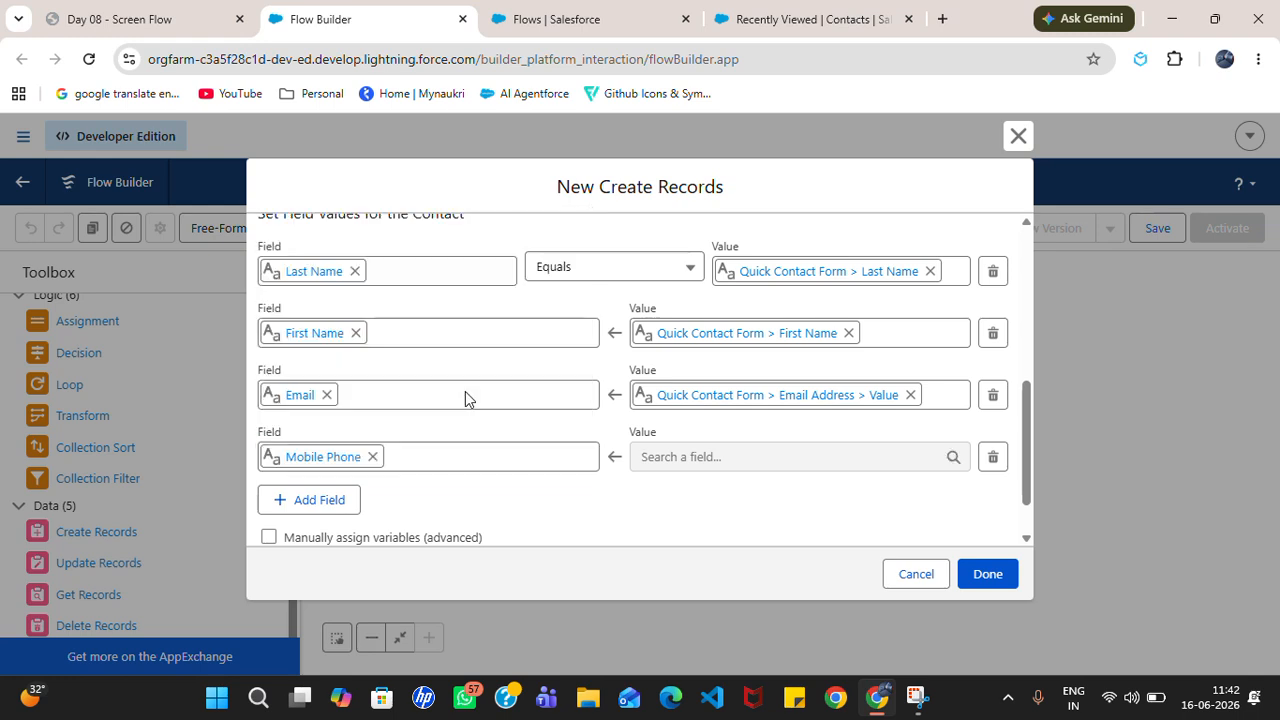
pyautogui.click(750, 456)
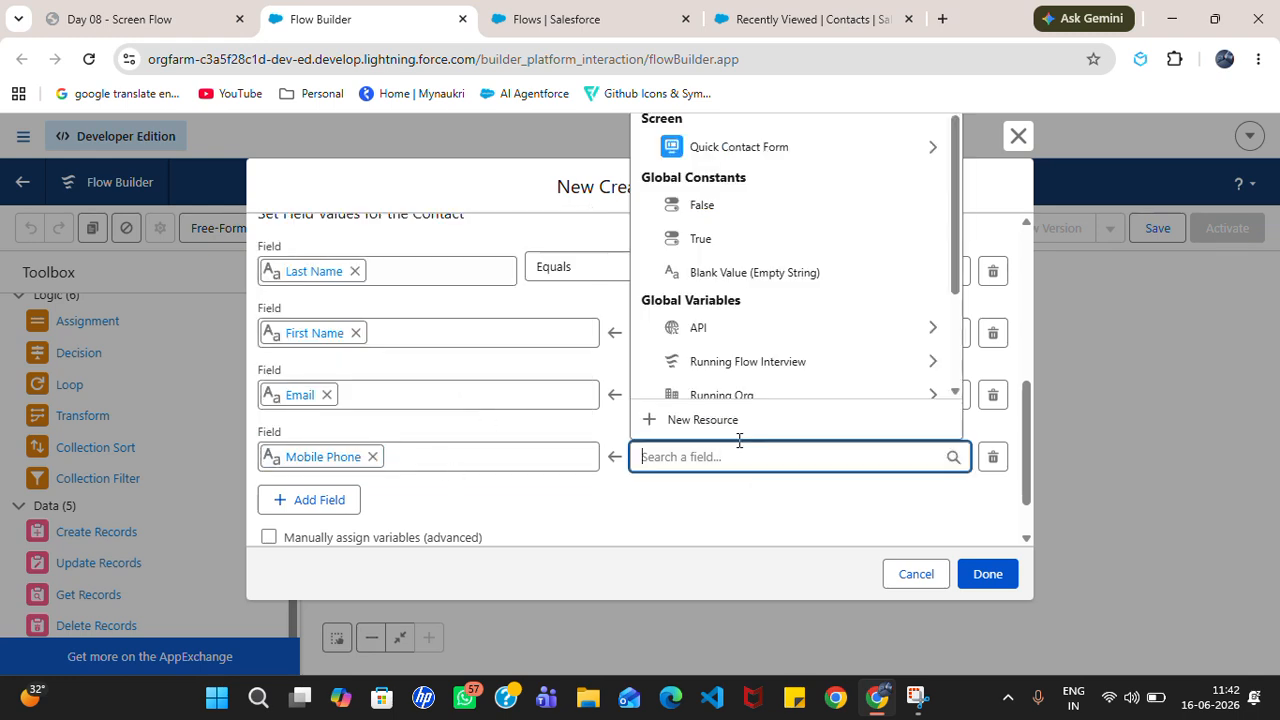
pyautogui.click(727, 156)
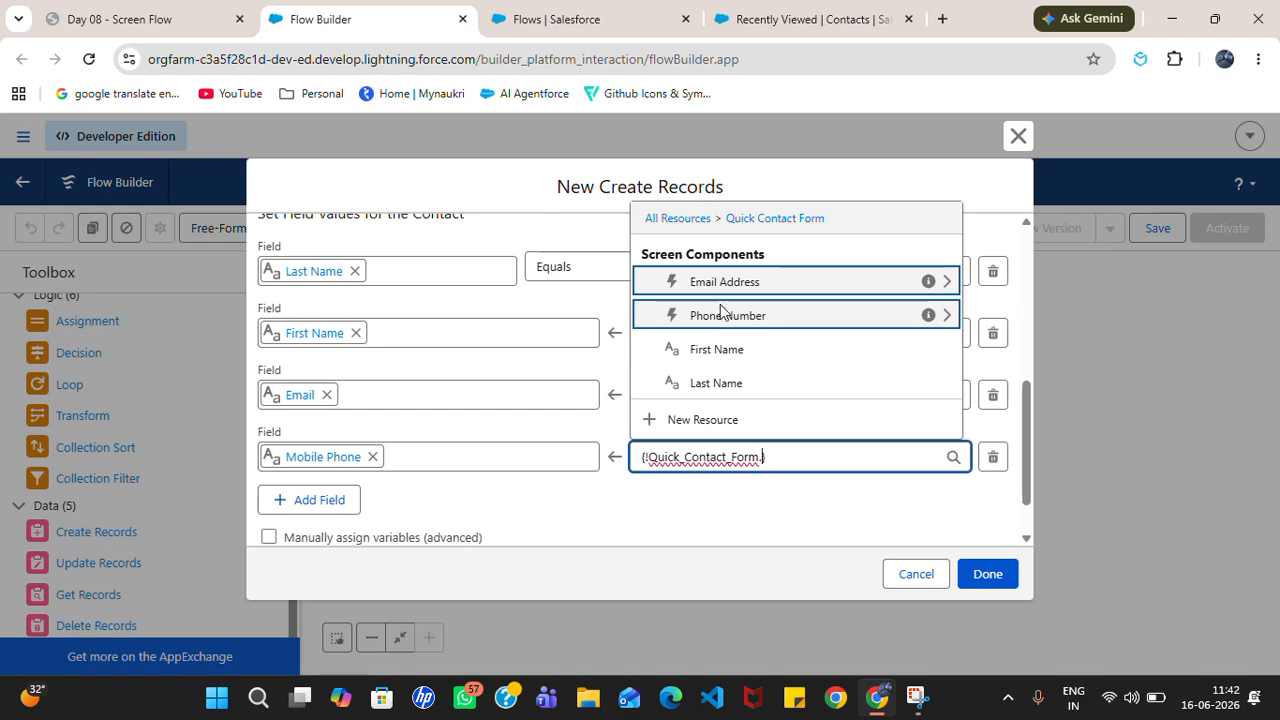
pyautogui.click(723, 314)
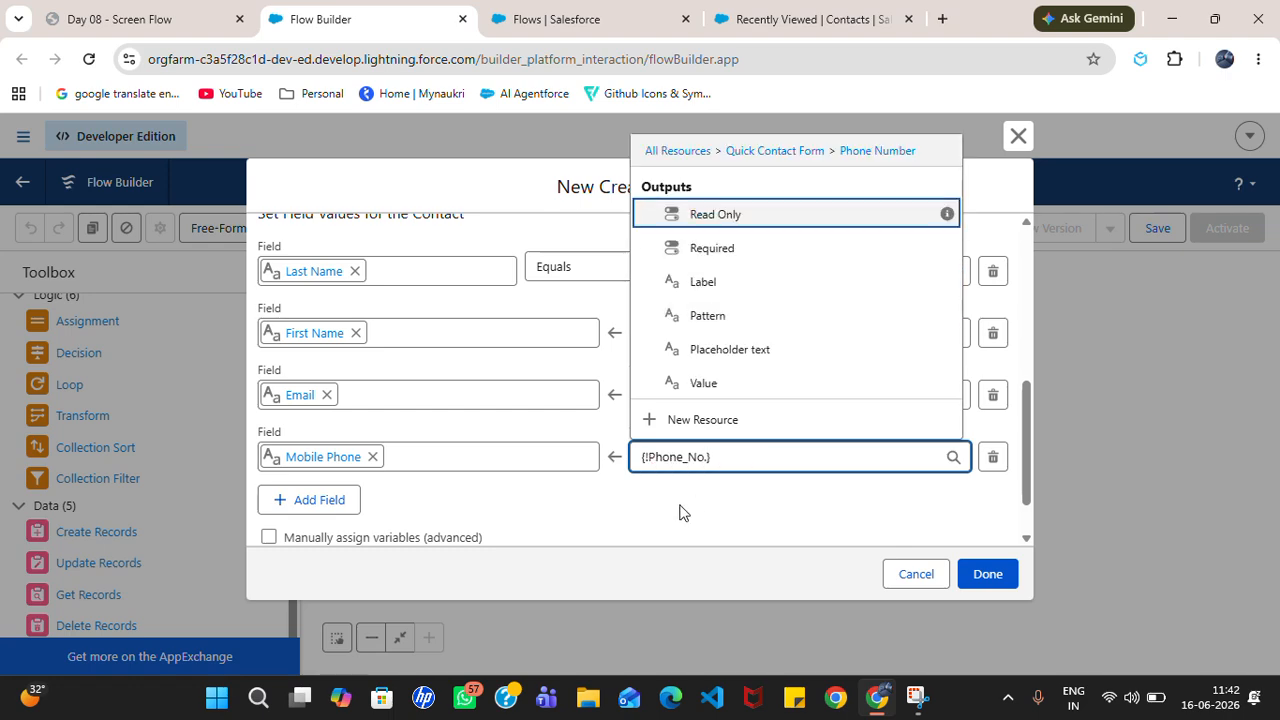
pyautogui.click(723, 384)
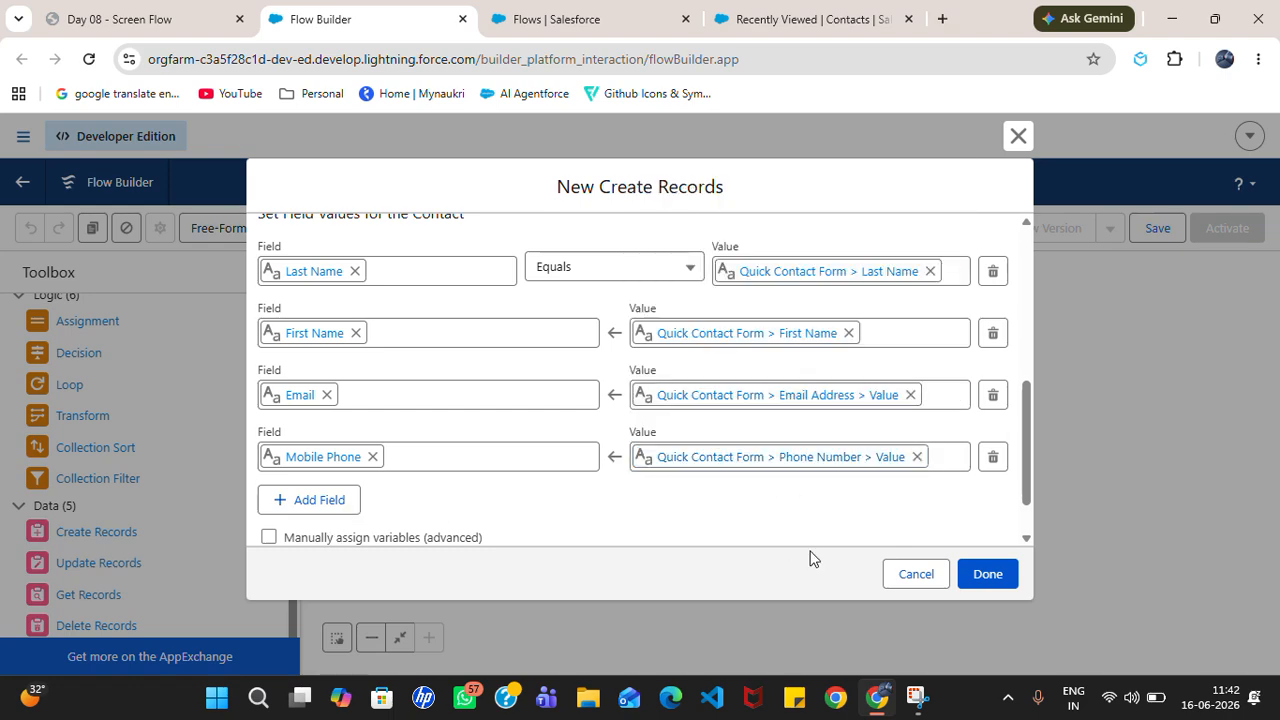
# Step: Close the Create Con Record settings, rearrange the canvas, and drag in a new Screen element
pyautogui.click(988, 575)
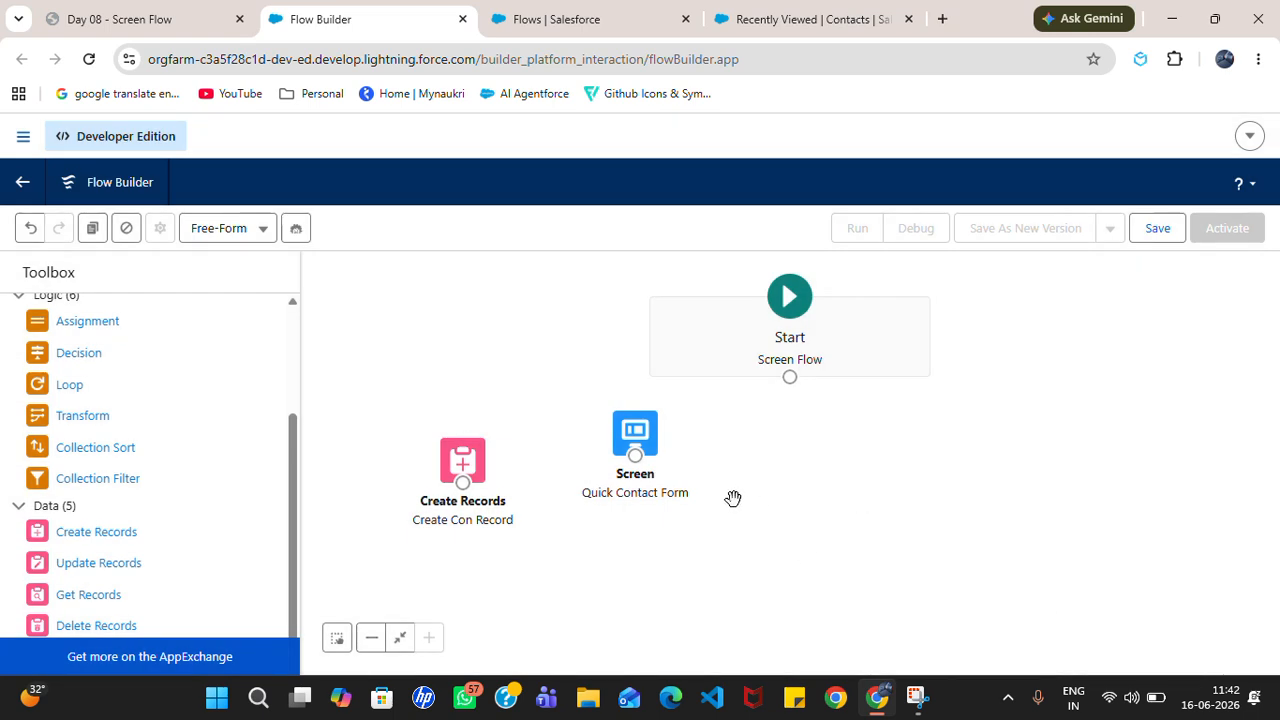
pyautogui.moveTo(633, 437); pyautogui.dragTo(623, 378)
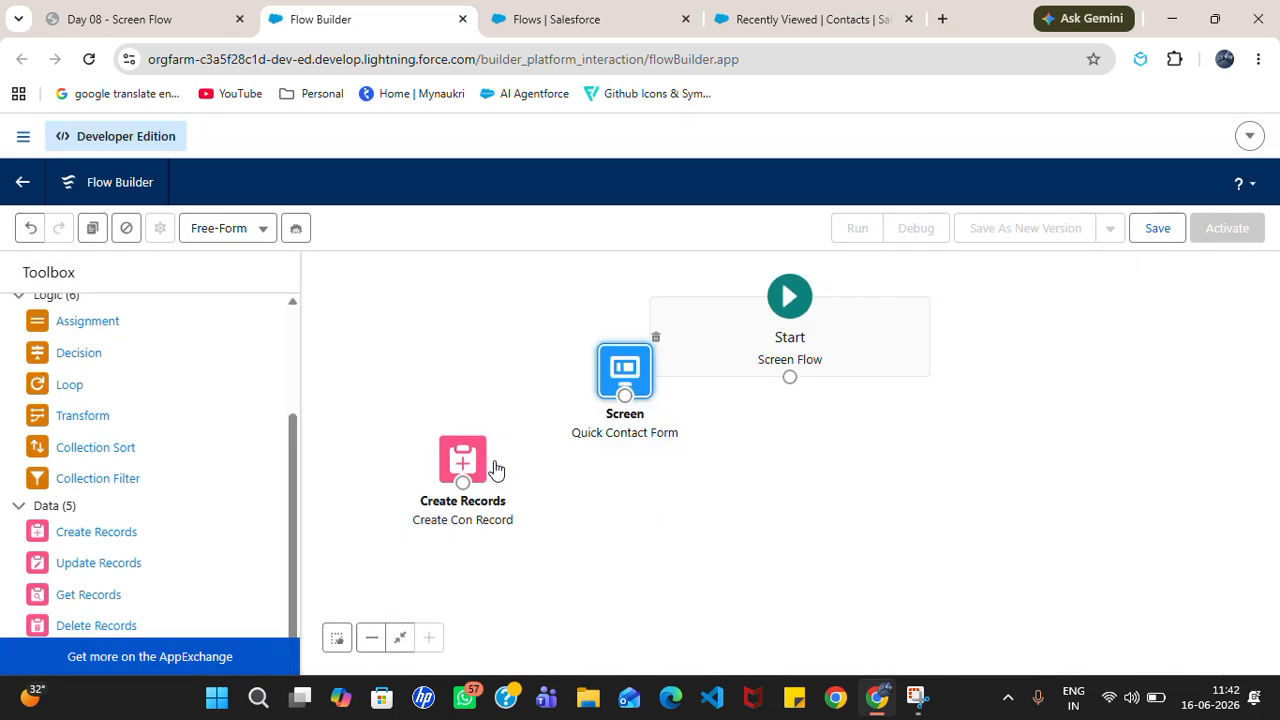
pyautogui.moveTo(488, 465); pyautogui.dragTo(800, 487)
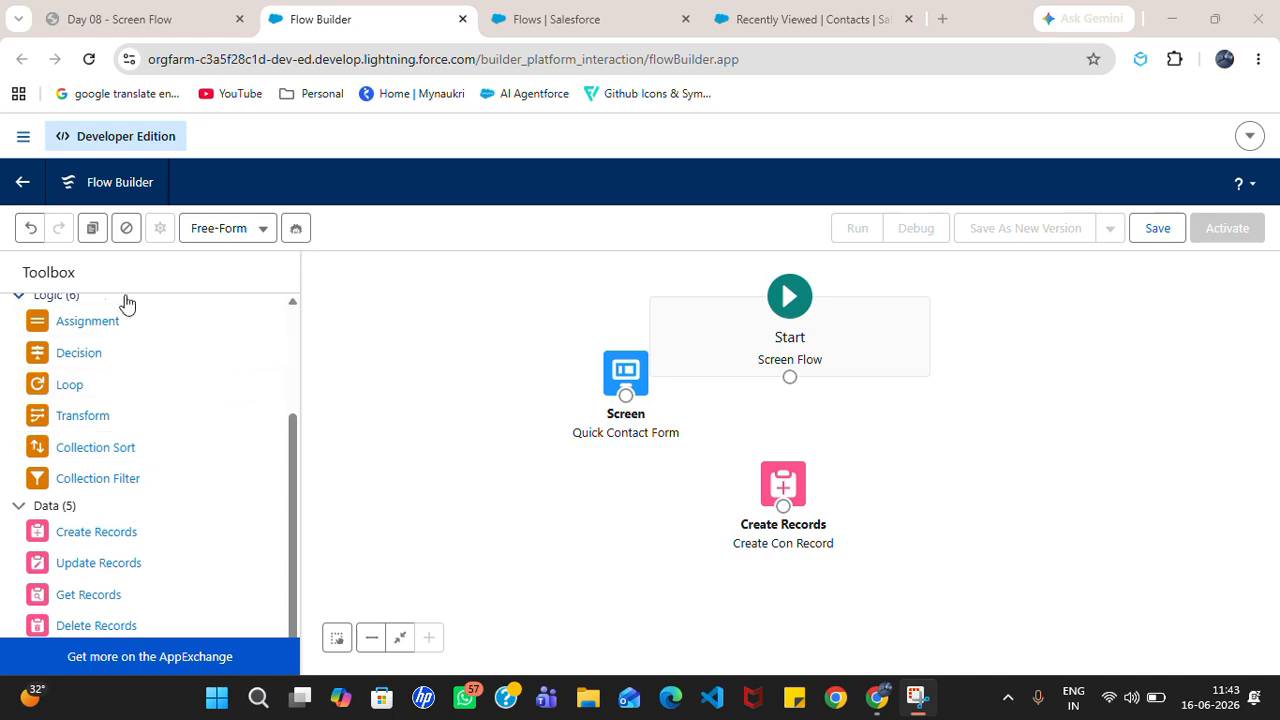
pyautogui.moveTo(298, 439); pyautogui.dragTo(306, 309)
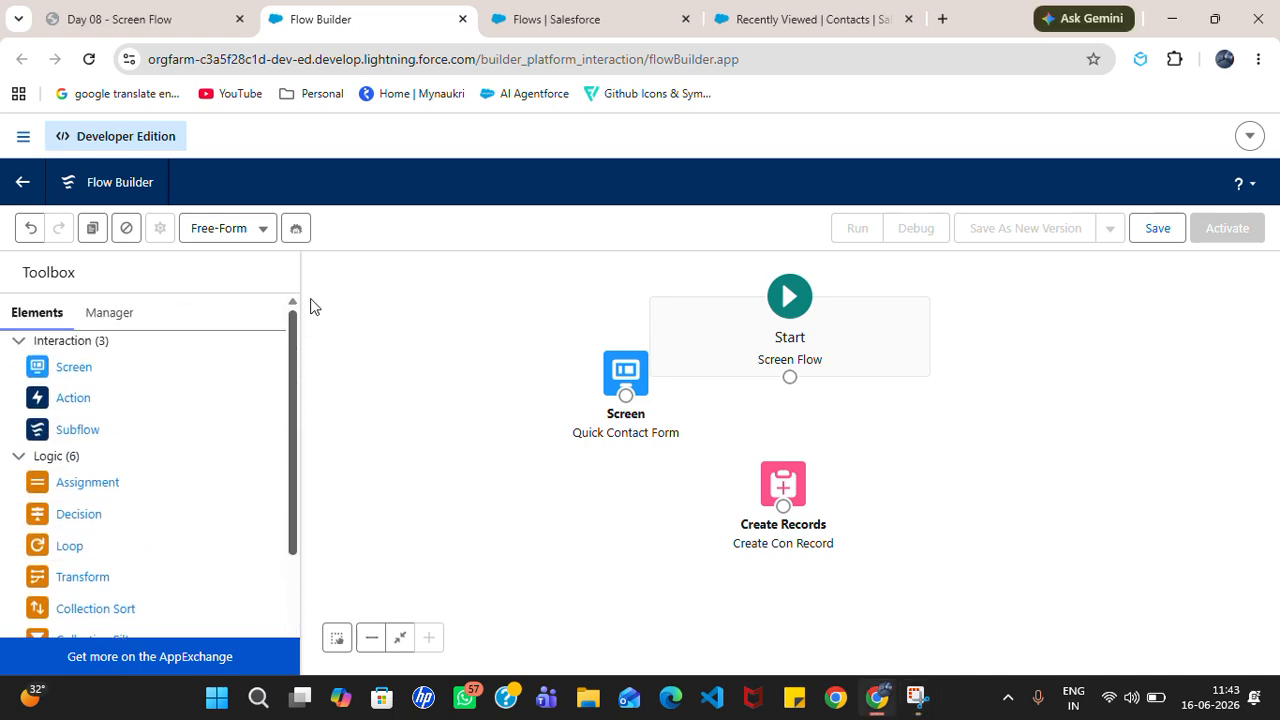
pyautogui.moveTo(80, 369); pyautogui.dragTo(855, 440)
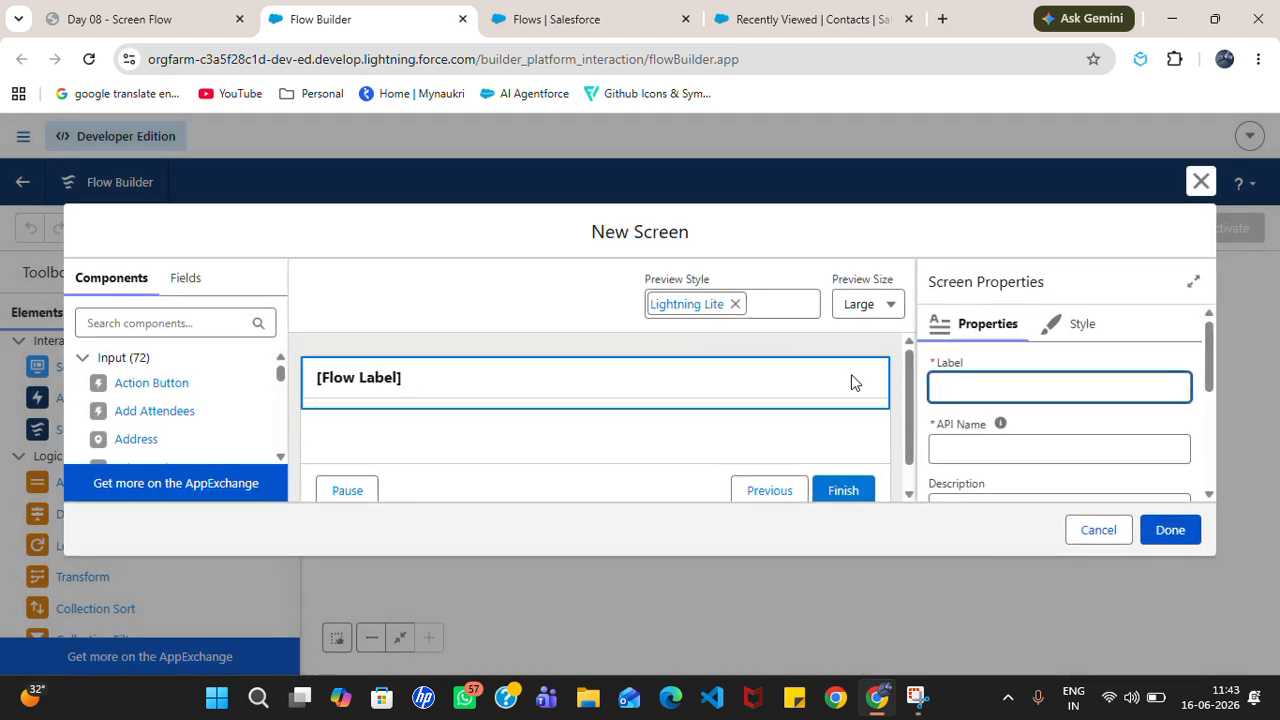
# Step: Label the screen 'display message' and add a Display Text component named 'wish'
pyautogui.write('display')
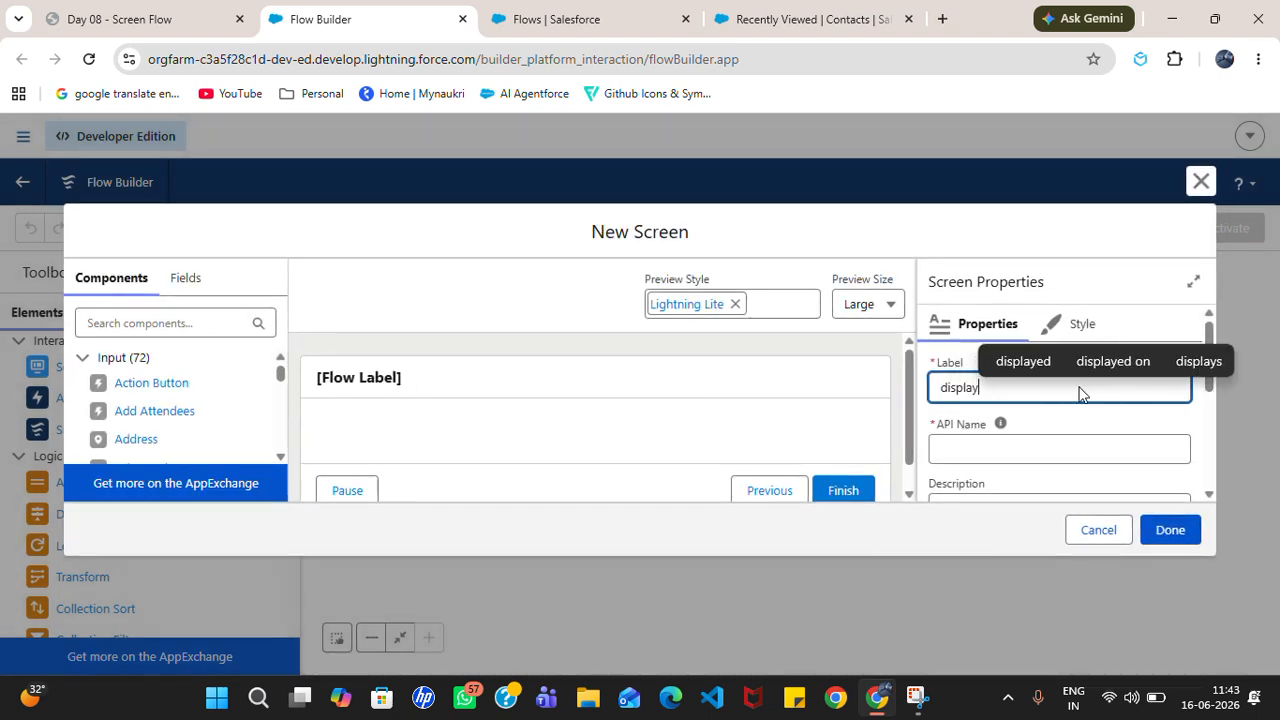
pyautogui.write(' messa')
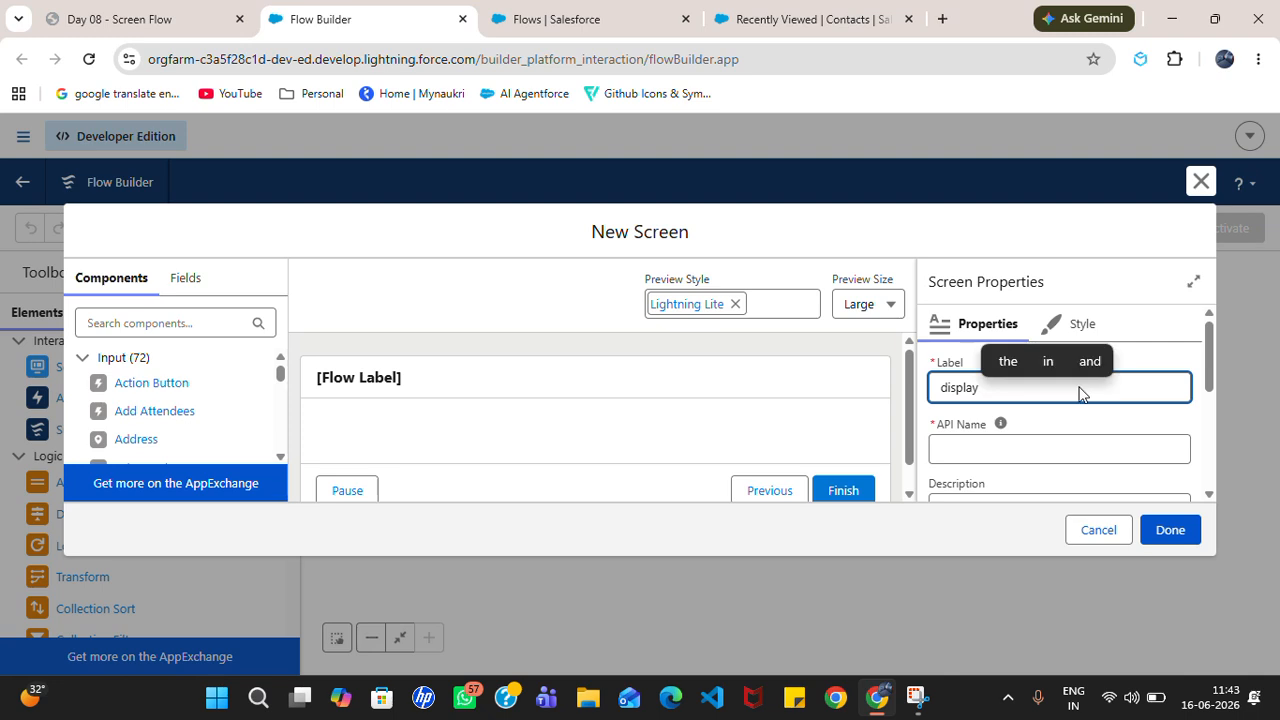
pyautogui.write('ge')
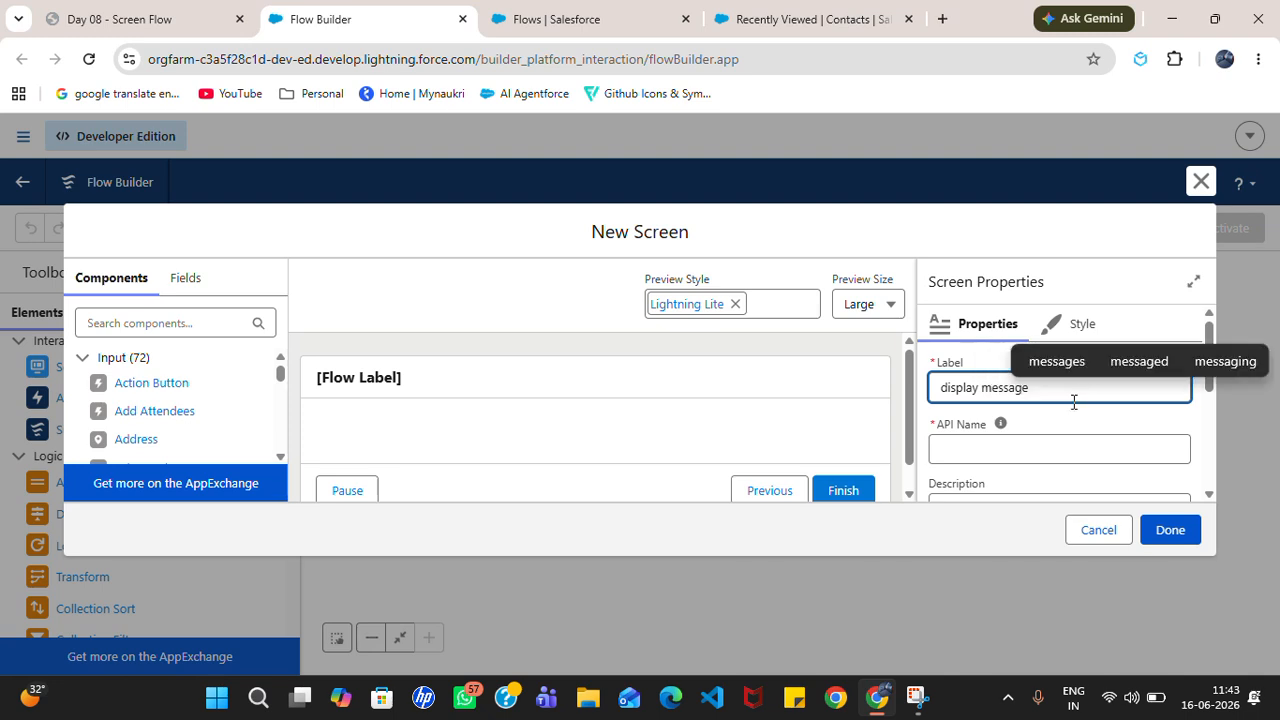
pyautogui.click(1072, 436)
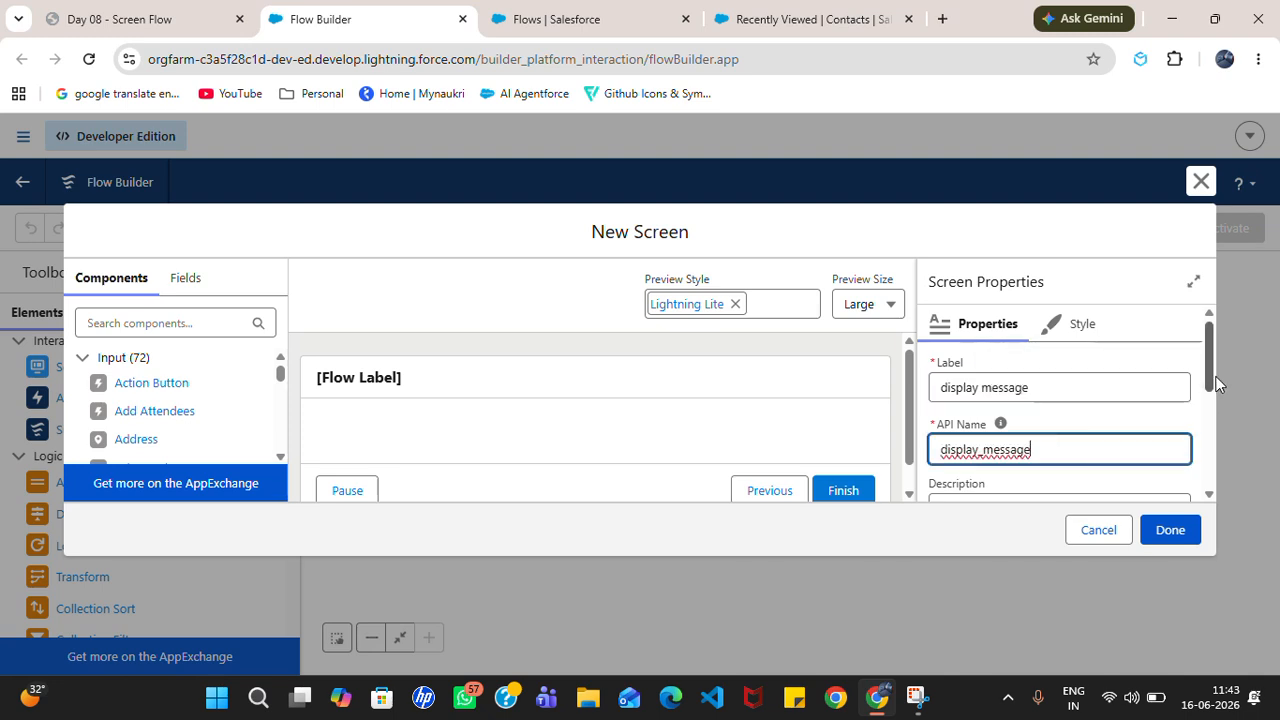
pyautogui.scroll(-3, 1210, 384)
pyautogui.click(213, 323)
pyautogui.write('disp')
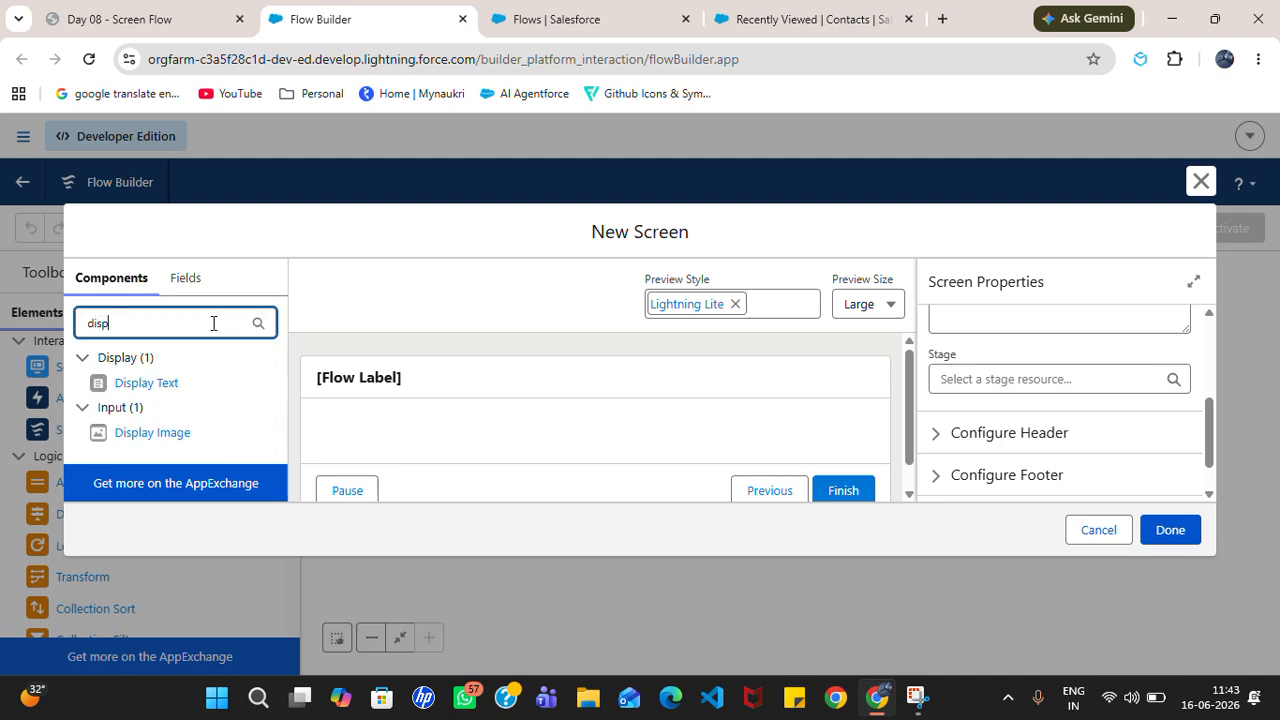
pyautogui.moveTo(120, 381); pyautogui.dragTo(434, 431)
pyautogui.click(994, 393)
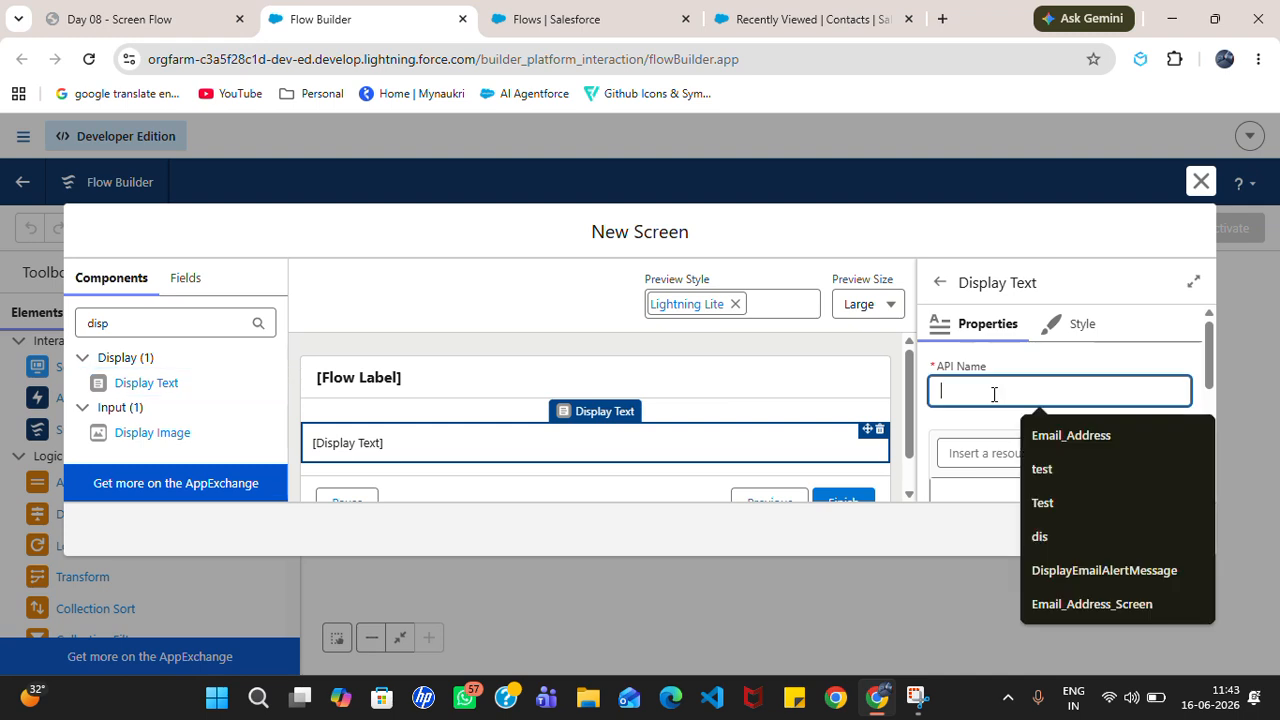
pyautogui.write('wish')
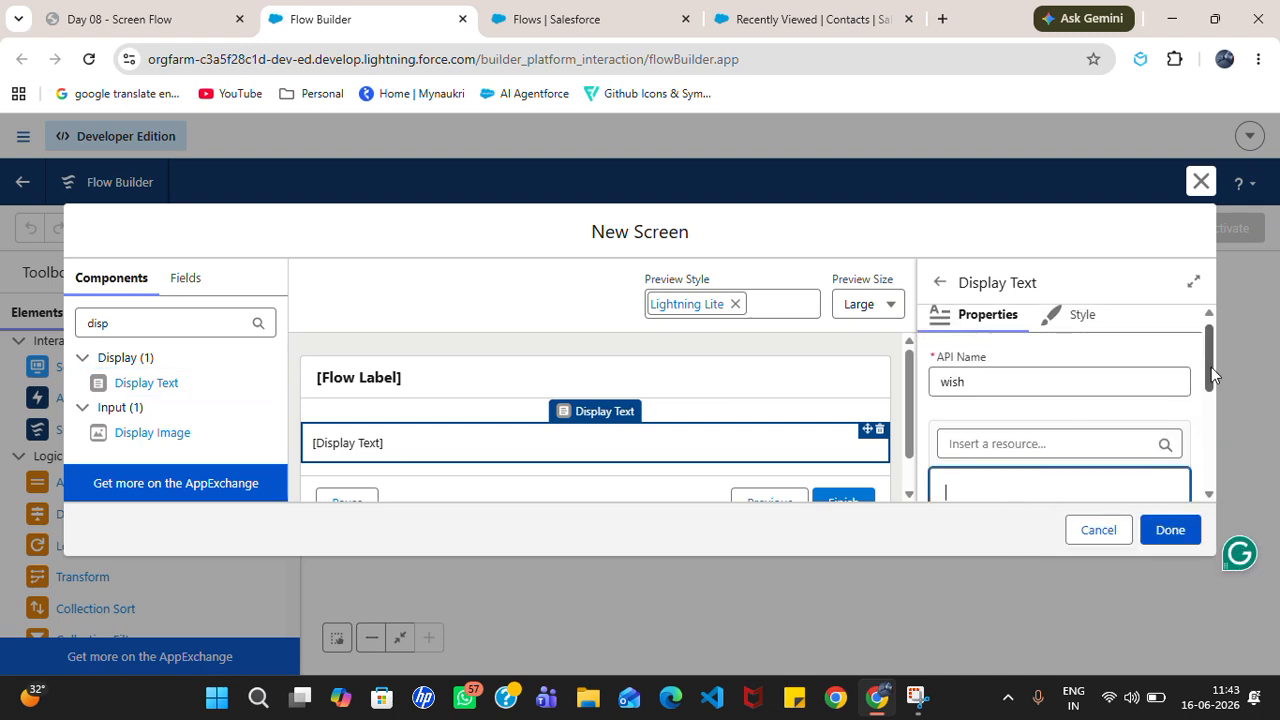
# Step: Write 'Thank you for submitting your record!' in the display text and make it bold
pyautogui.moveTo(1208, 372); pyautogui.dragTo(1208, 400)
pyautogui.click(1067, 415)
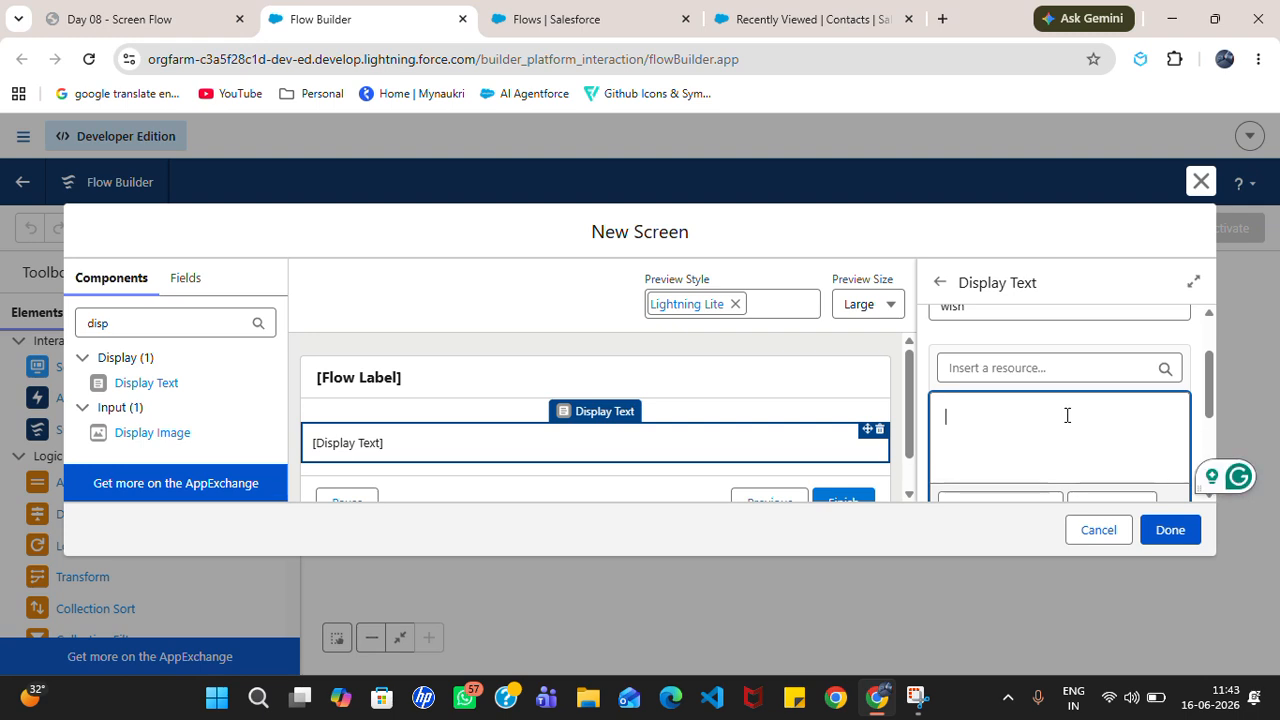
pyautogui.write('Than')
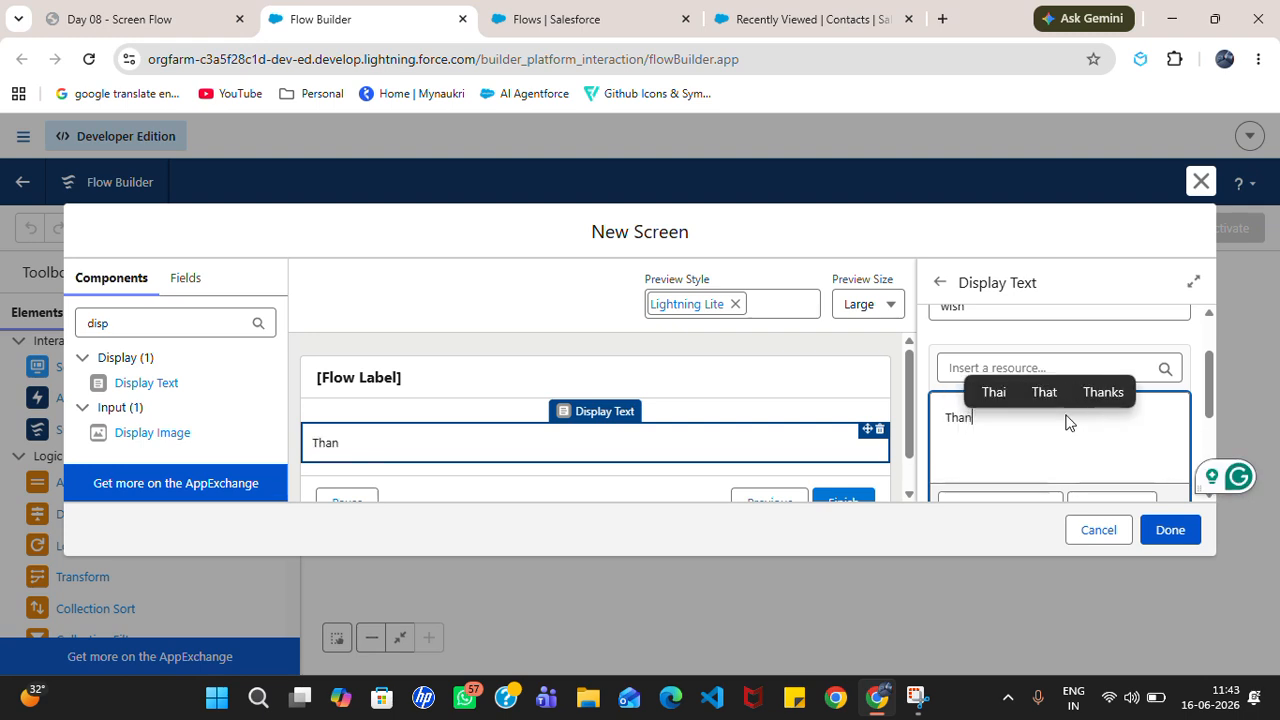
pyautogui.write('k you for s')
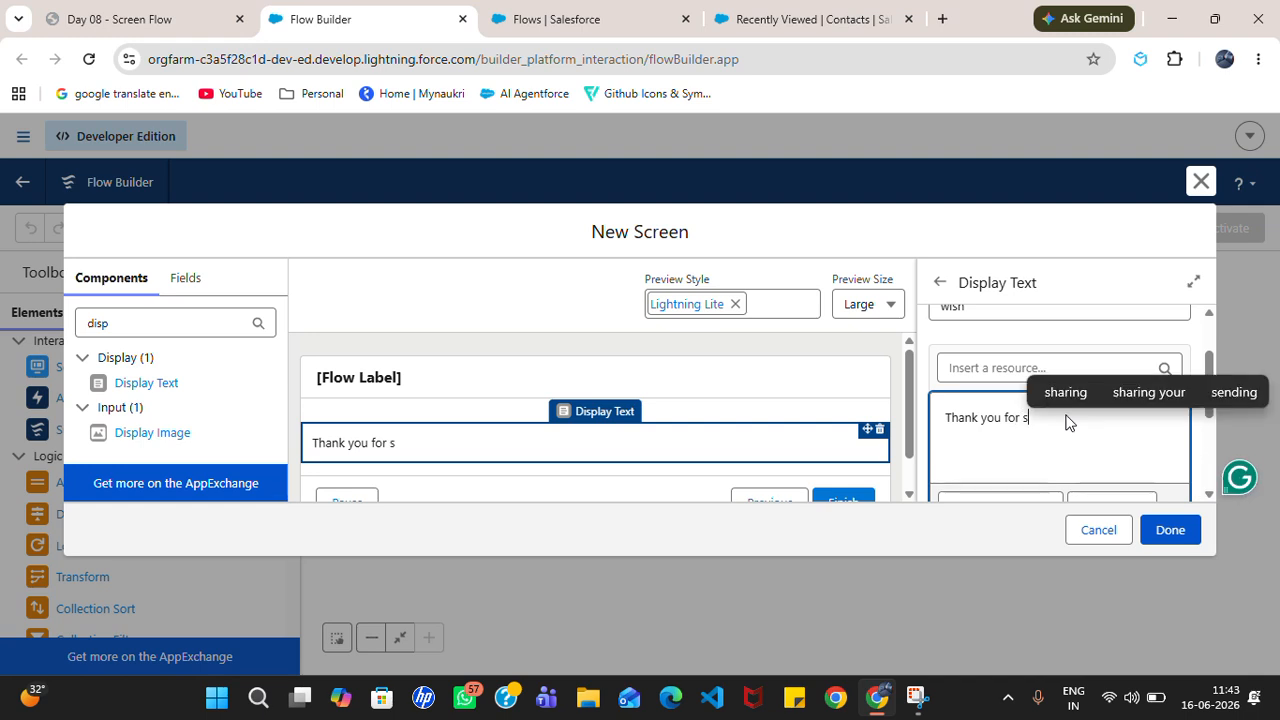
pyautogui.write('ubmitting')
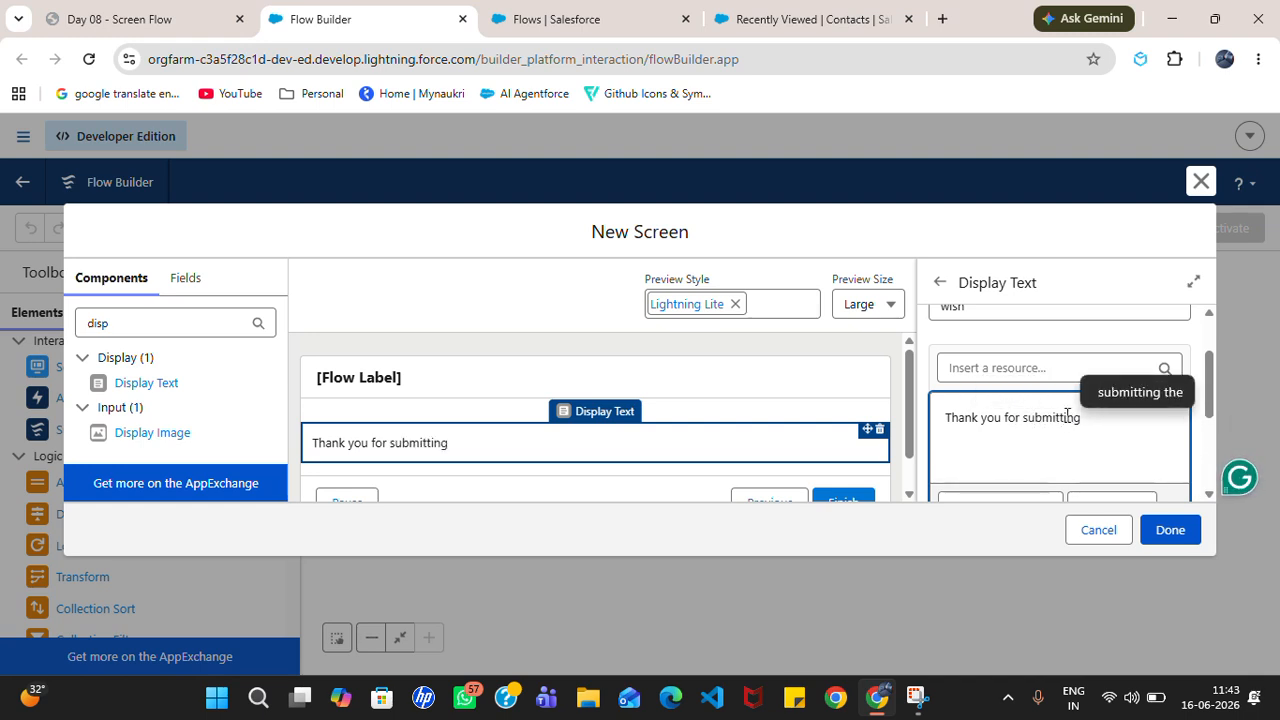
pyautogui.write(' youyr')
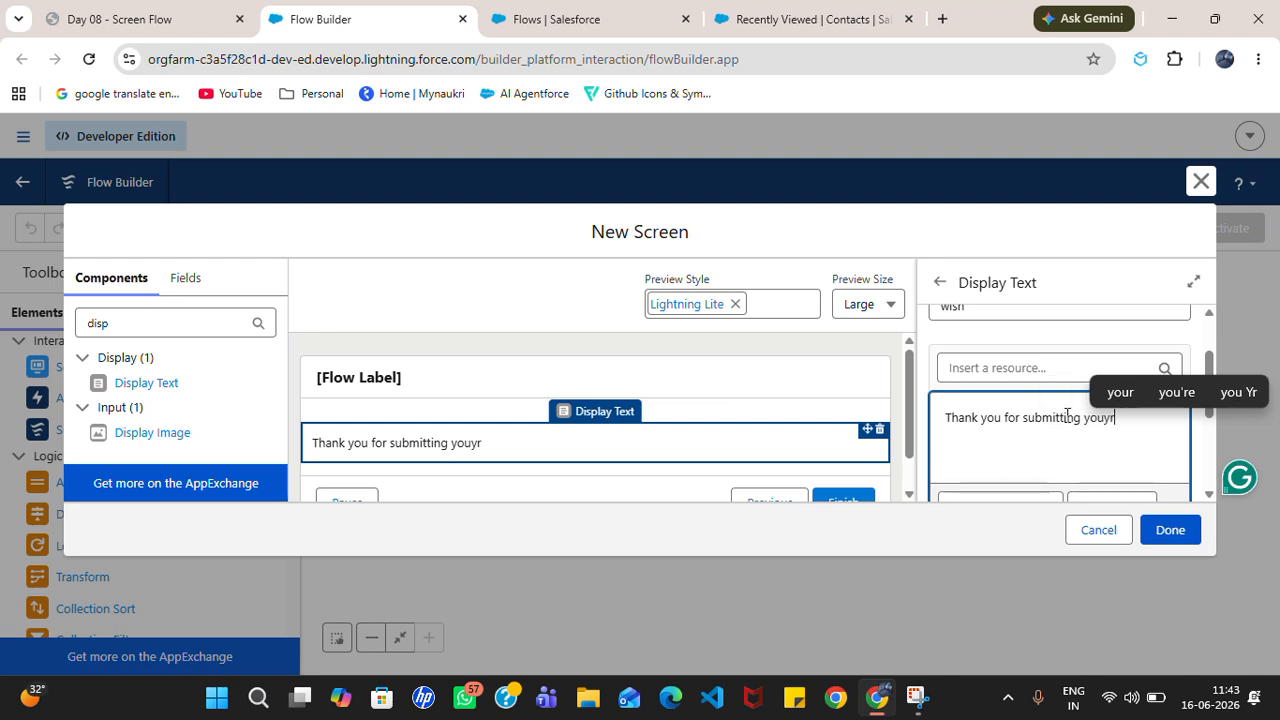
pyautogui.press('BackSpace')
pyautogui.press('BackSpace')
pyautogui.write('r re')
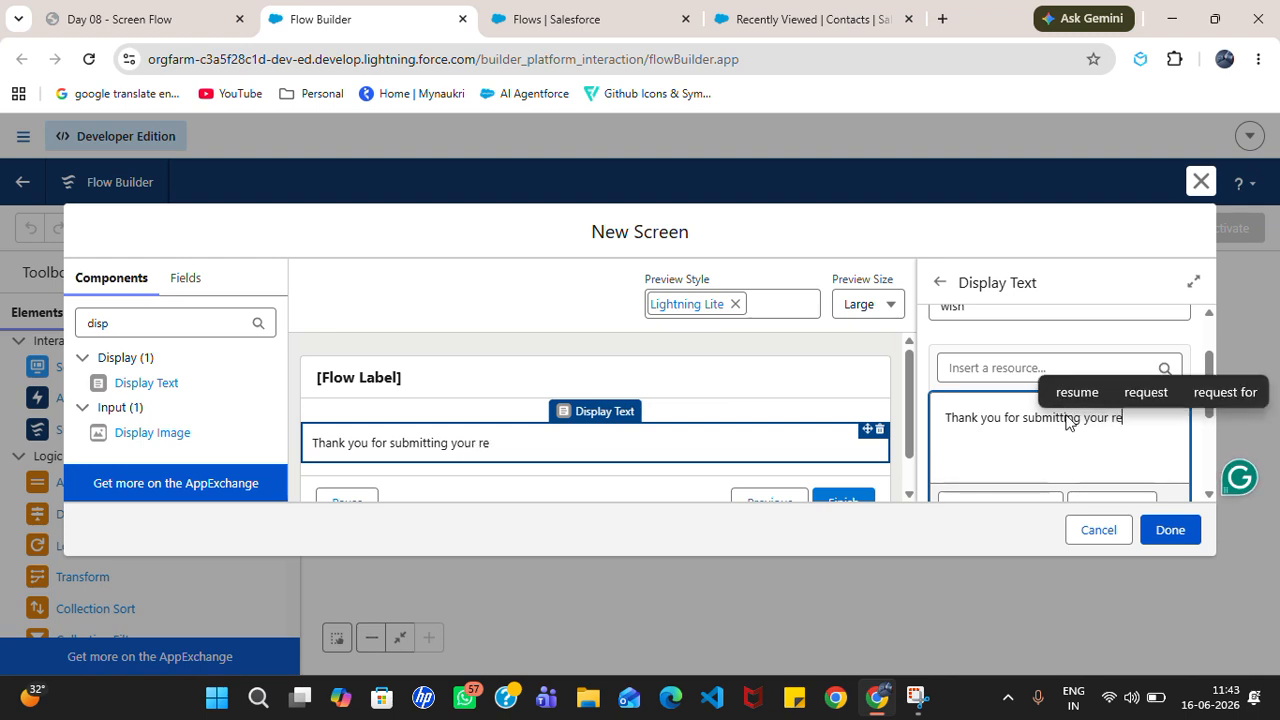
pyautogui.write('cord!')
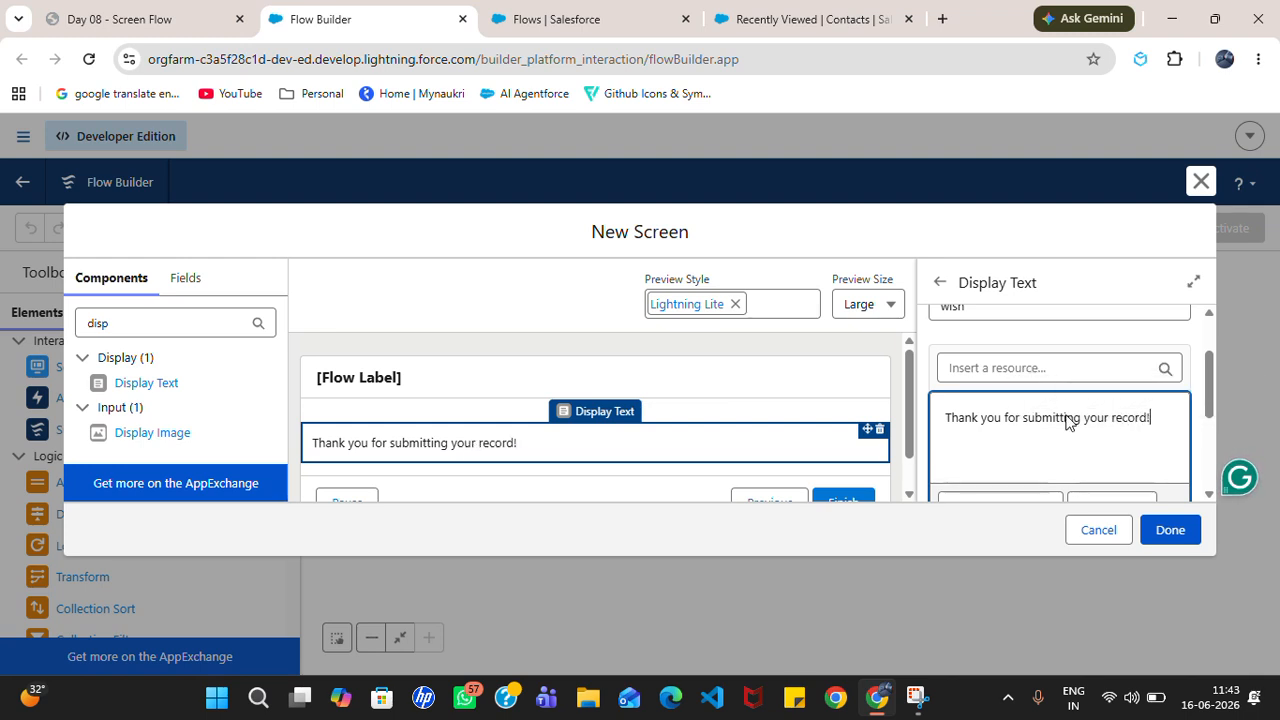
pyautogui.hotkey('ctrl', 'a')
pyautogui.hotkey('ctrl', 'b')
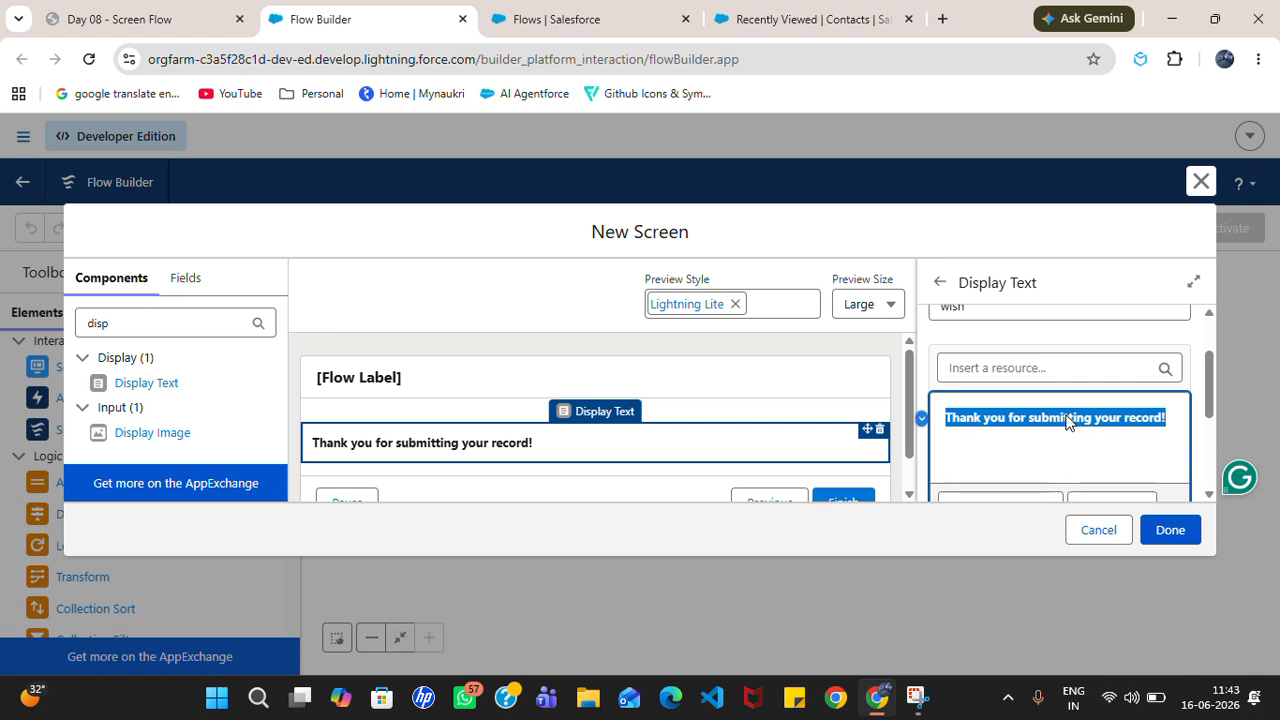
# Step: Colour the thank-you message green (#0B8313)
pyautogui.scroll(-3, 1212, 400)
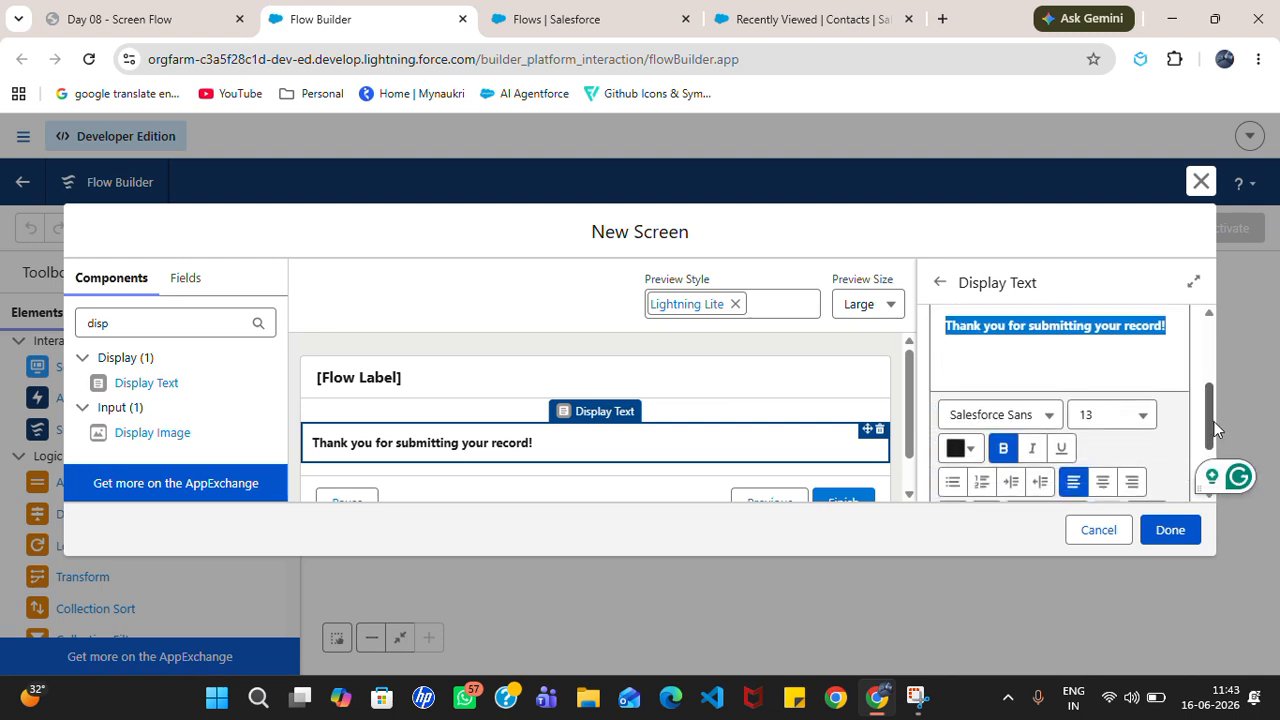
pyautogui.click(974, 422)
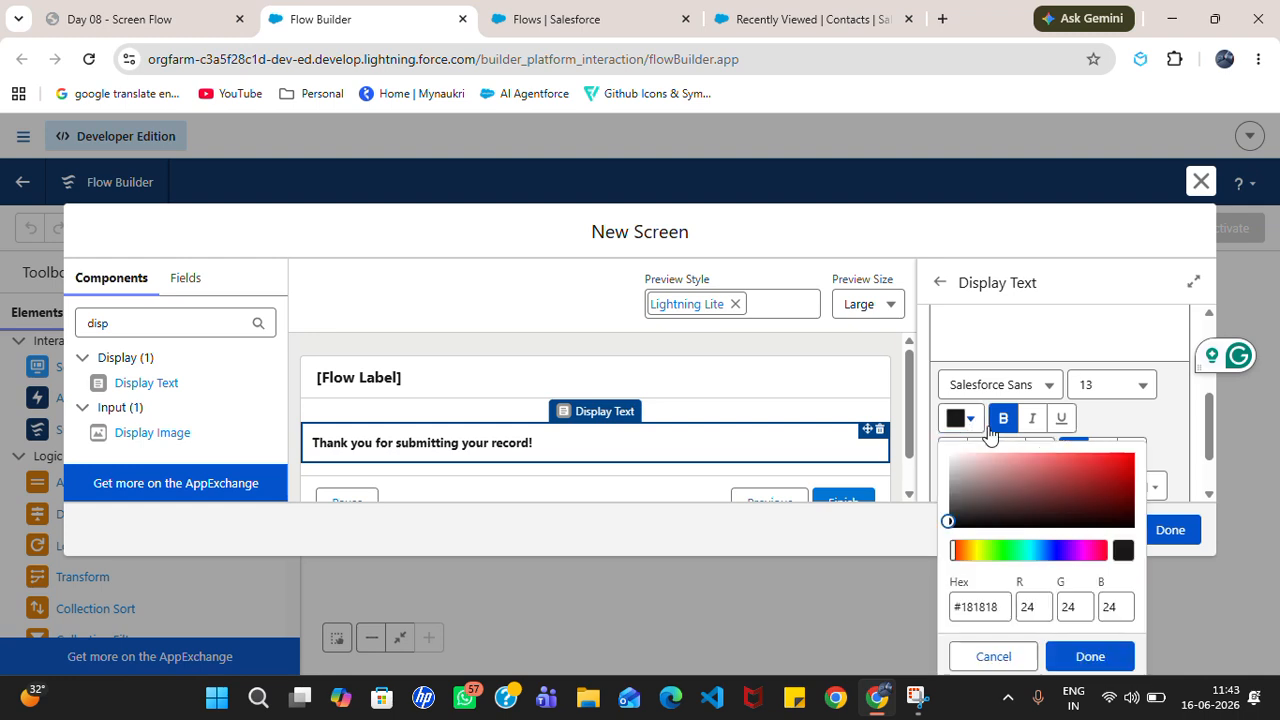
pyautogui.click(1007, 549)
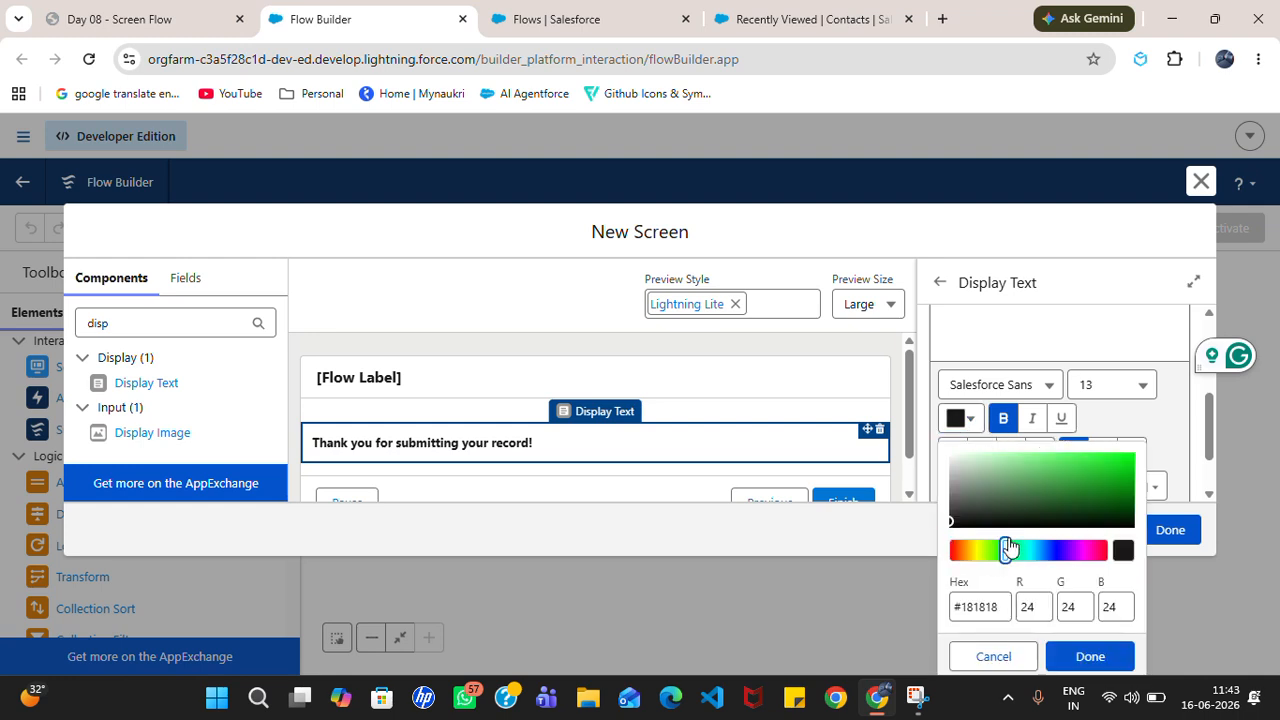
pyautogui.click(1119, 493)
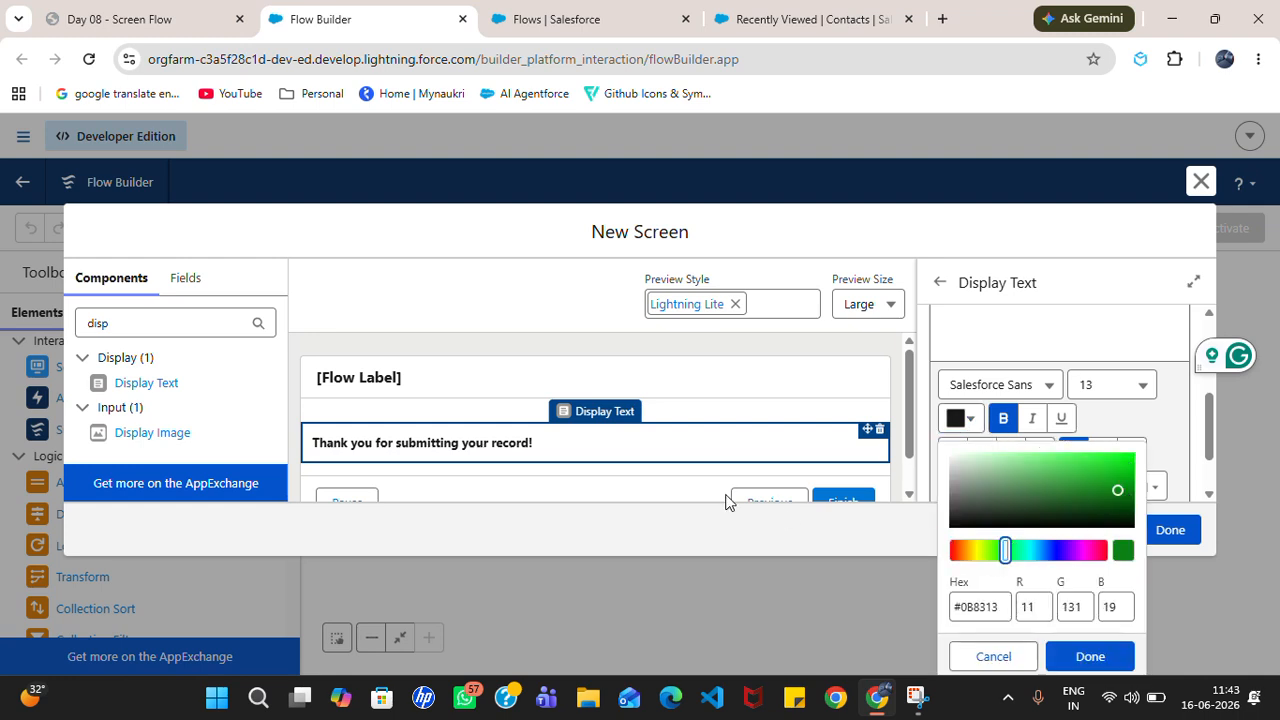
pyautogui.click(1088, 658)
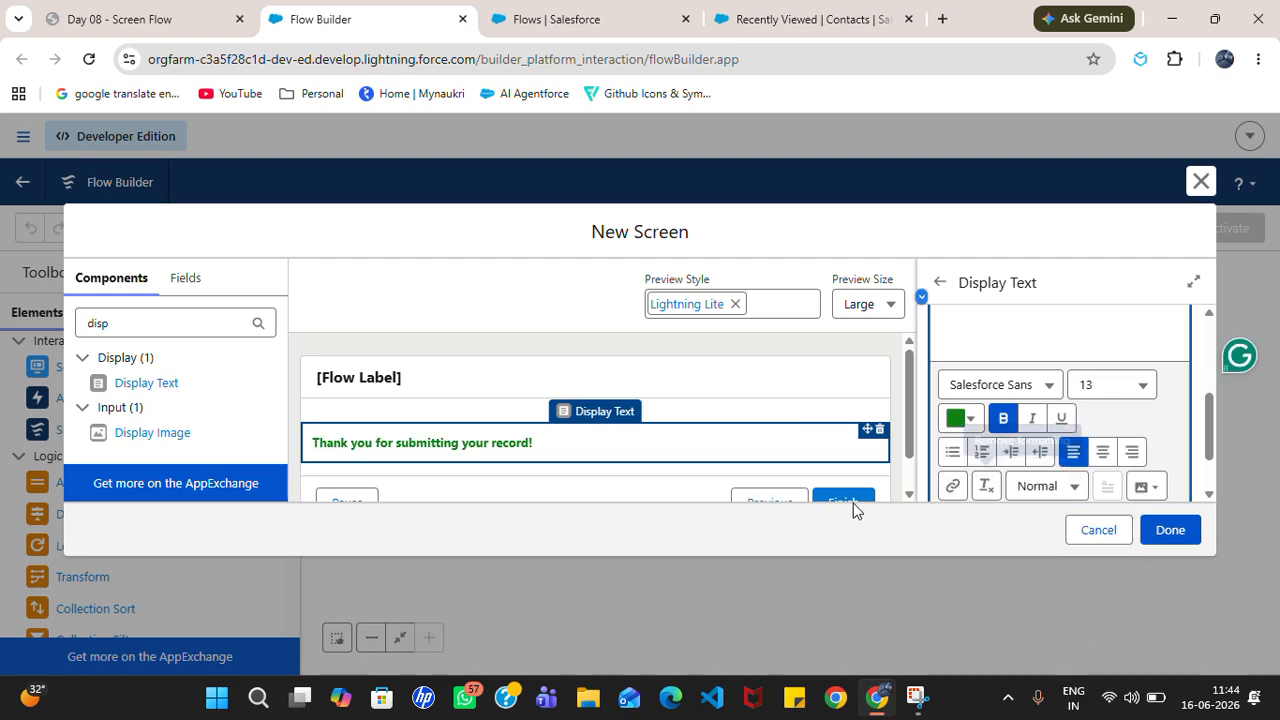
# Step: Connect Start to Quick Contact Form and Create Con Record to the display message screen
pyautogui.click(1170, 531)
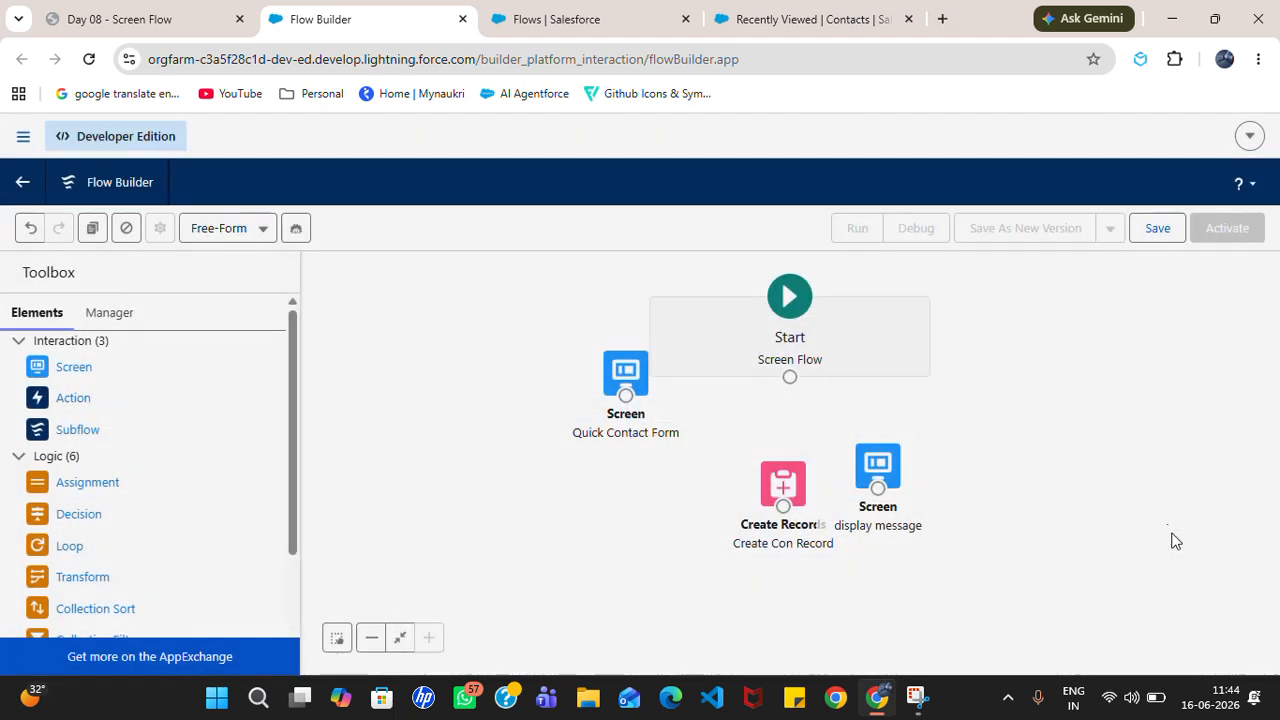
pyautogui.moveTo(791, 386); pyautogui.dragTo(879, 491)
pyautogui.moveTo(879, 472); pyautogui.dragTo(975, 456)
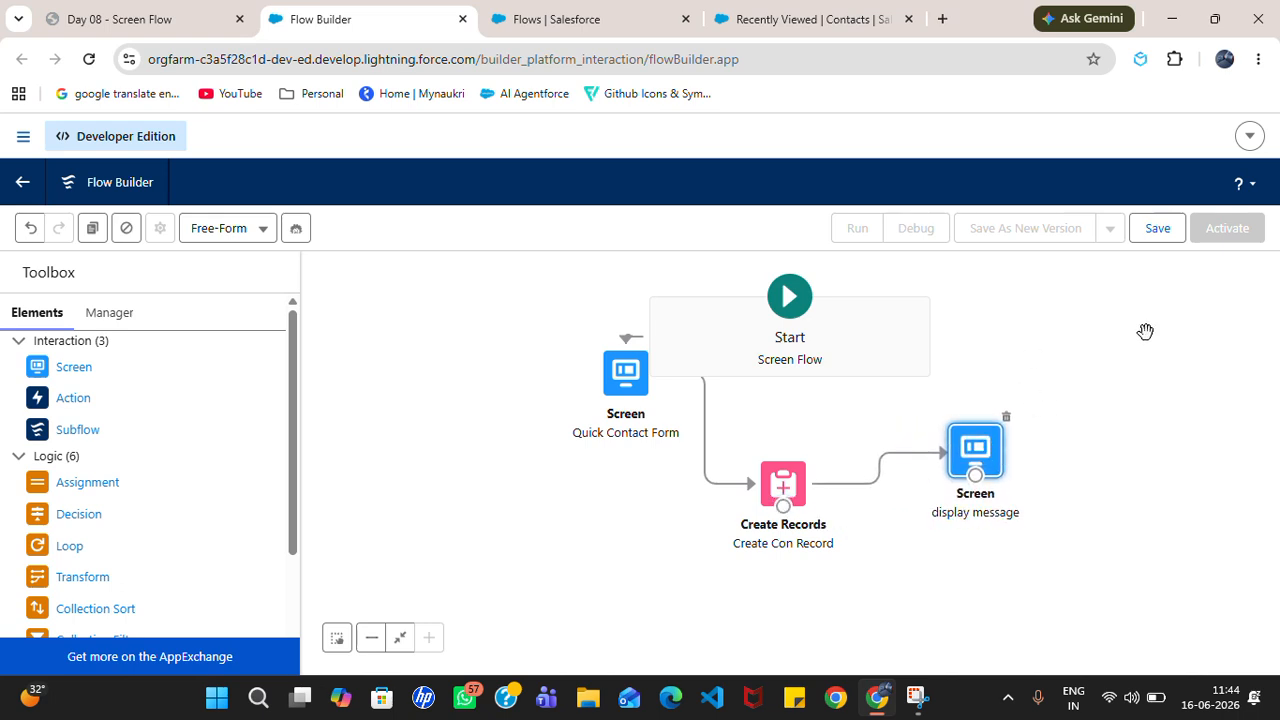
pyautogui.click(1139, 371)
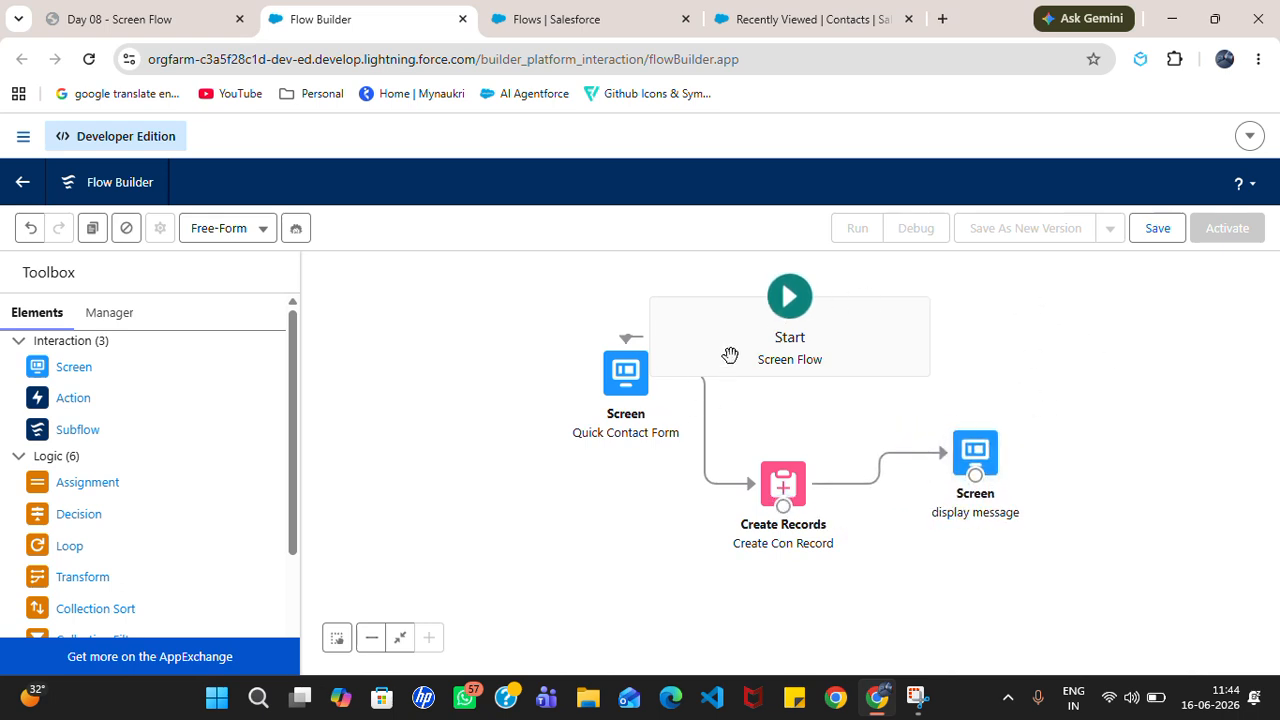
pyautogui.moveTo(820, 408); pyautogui.dragTo(786, 457)
# Step: Save the flow as 'Quick Contact Form' with API name Quick_Contact_Form
pyautogui.click(1155, 236)
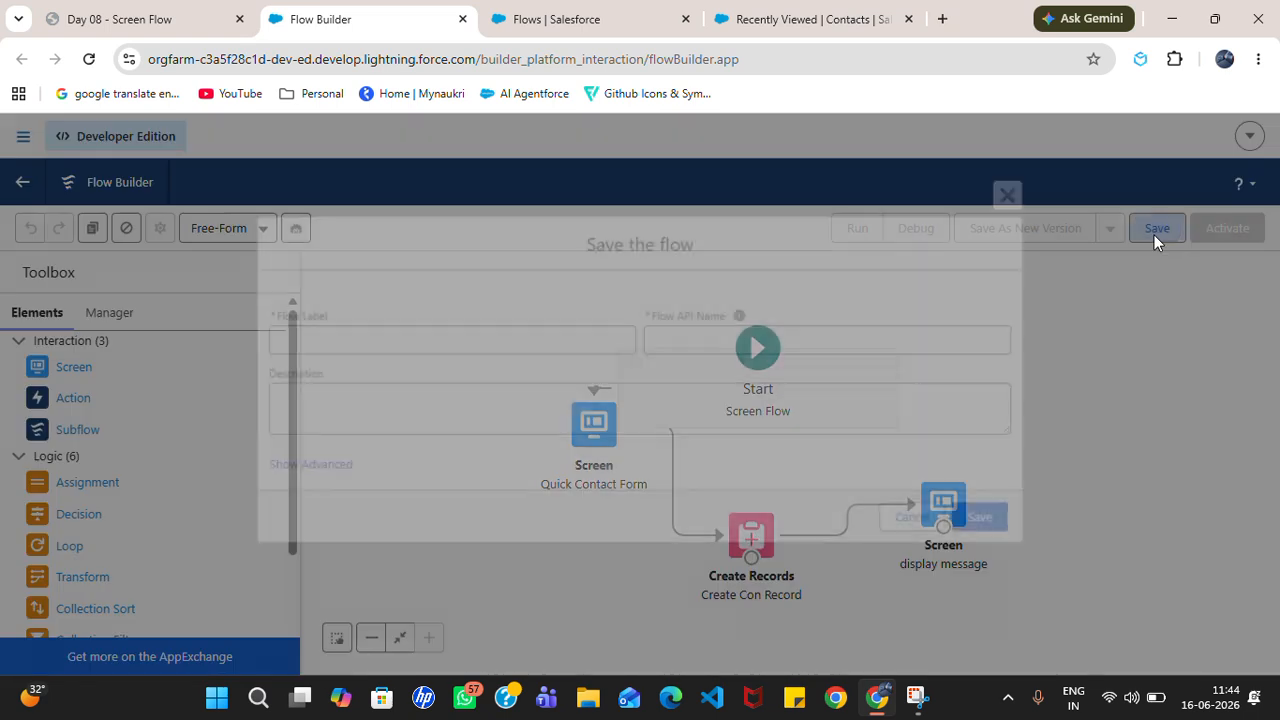
pyautogui.click(534, 346)
pyautogui.write('Quick Contac')
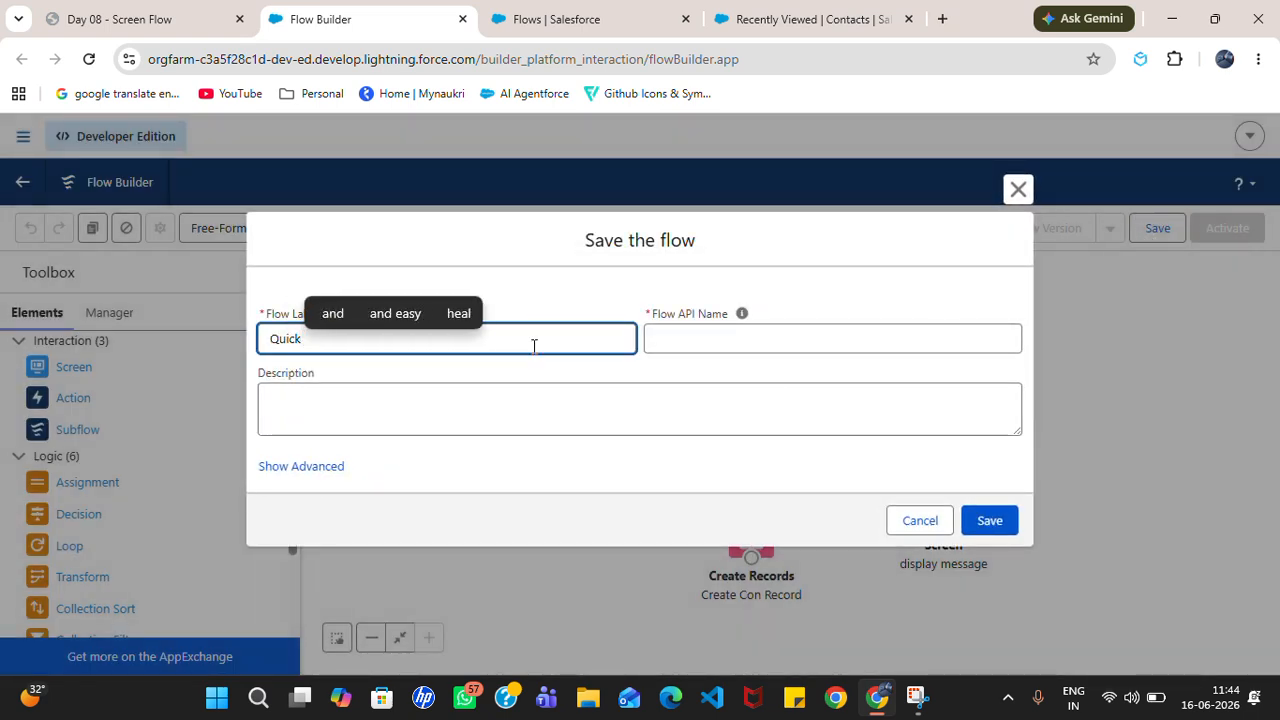
pyautogui.write('t Form')
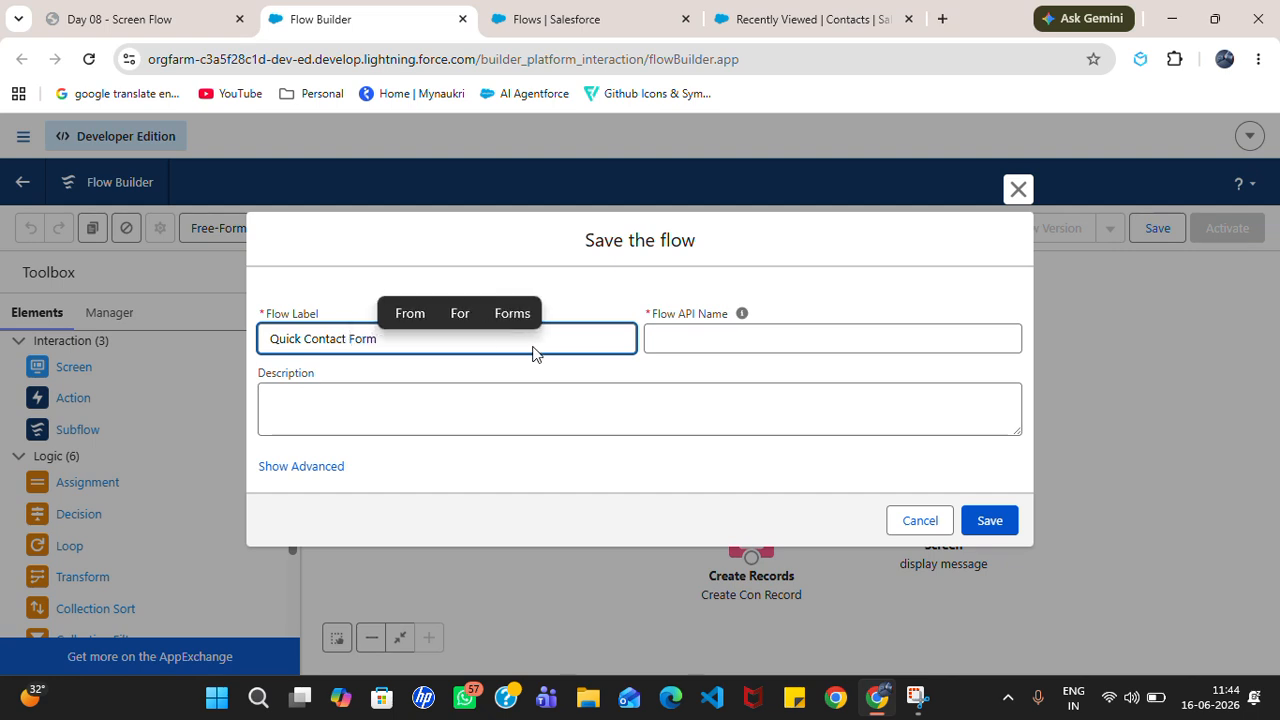
pyautogui.press('Tab')
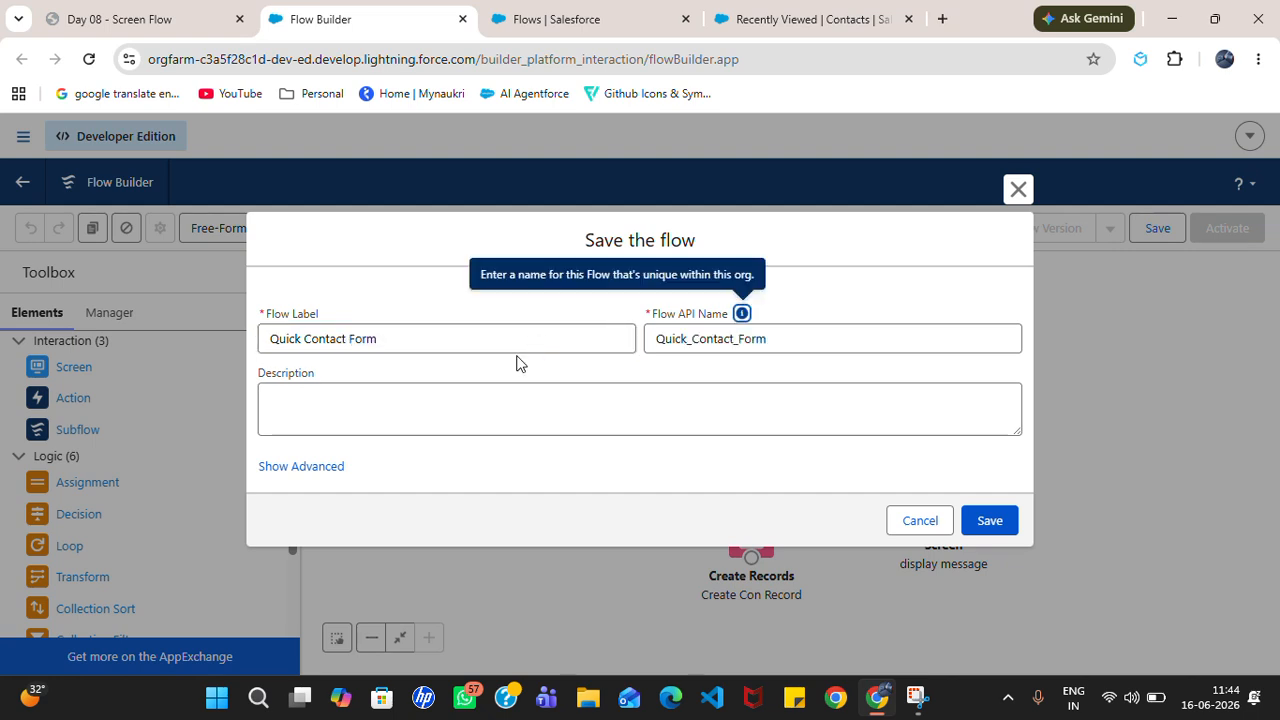
pyautogui.click(1005, 520)
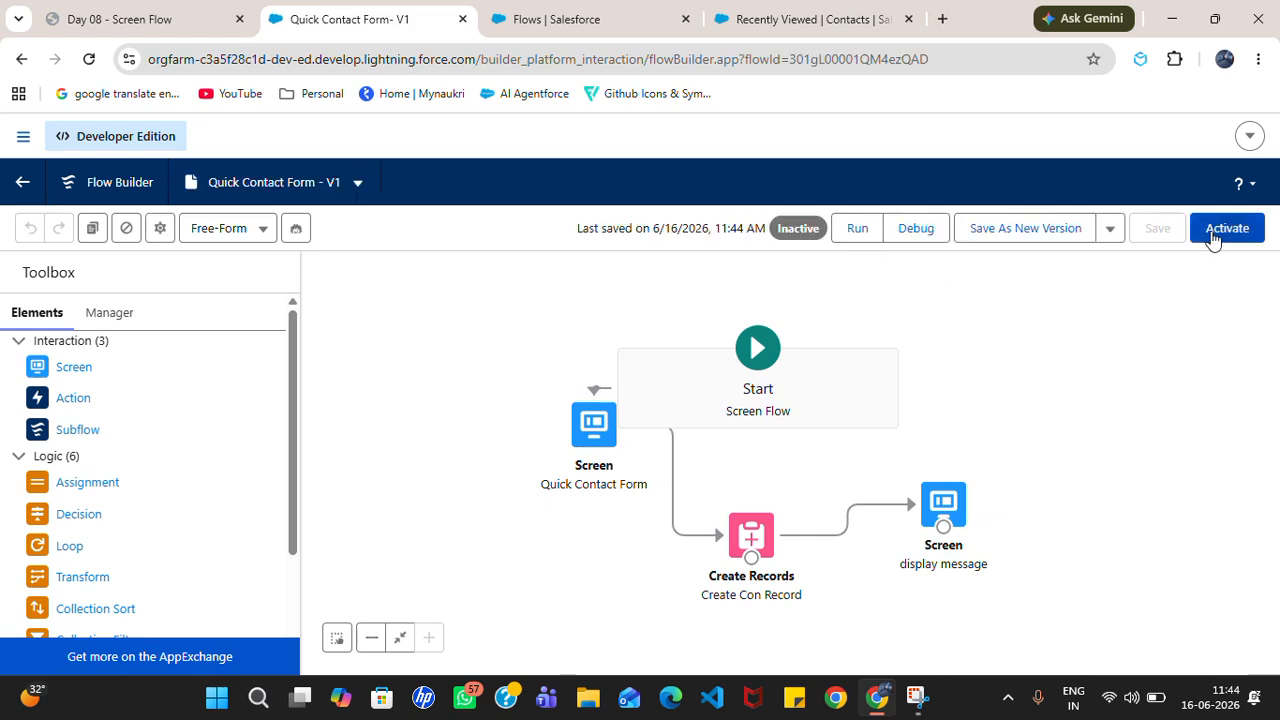
# Step: Activate the Quick Contact Form flow and run it in a new tab
pyautogui.click(1228, 232)
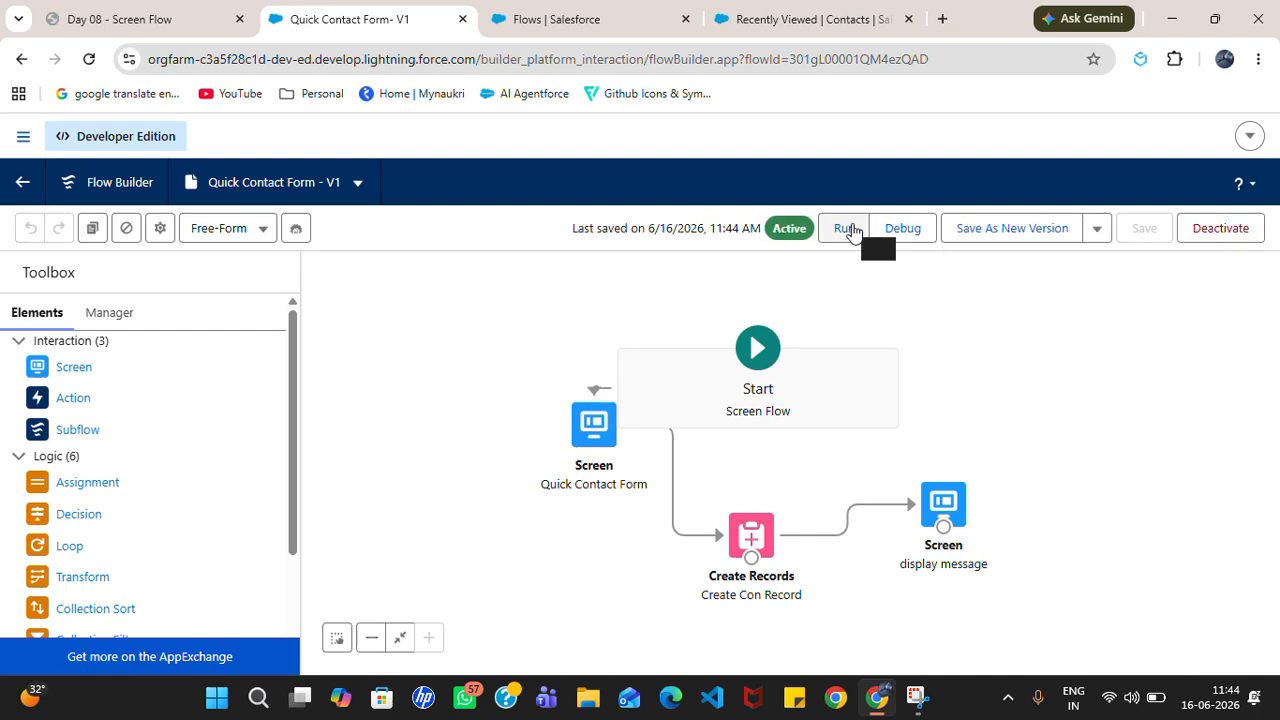
pyautogui.click(900, 230)
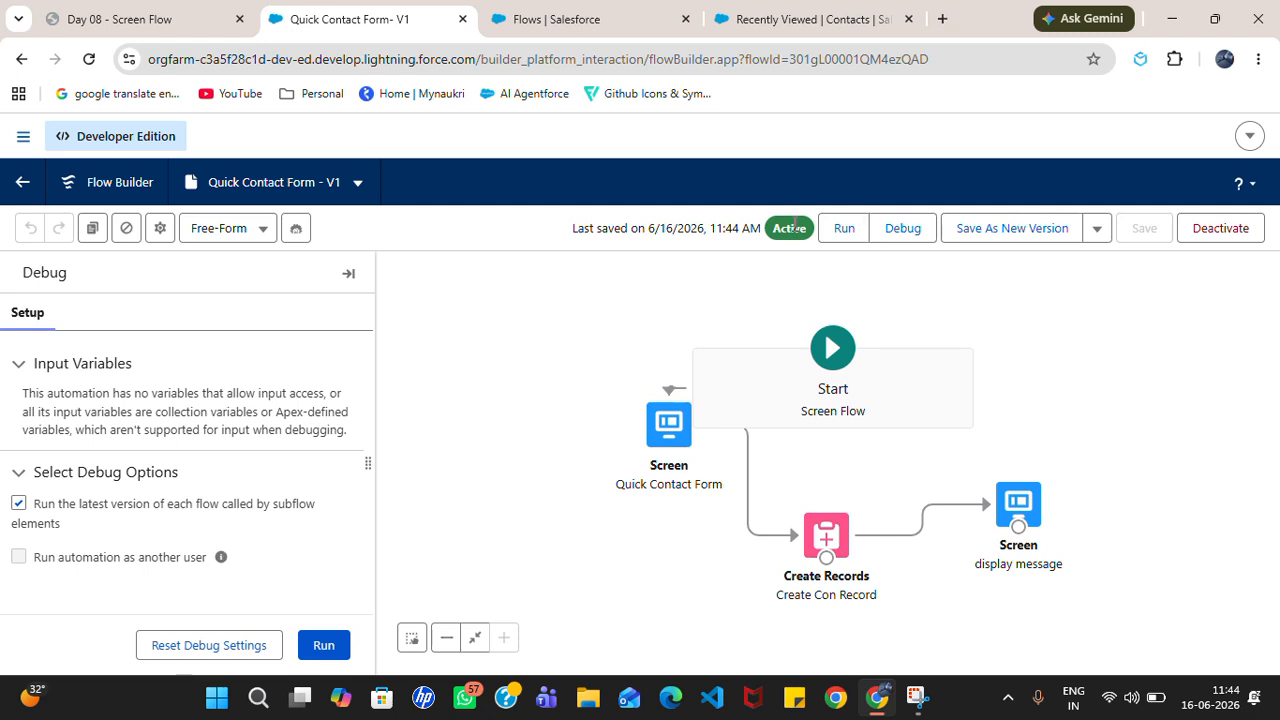
pyautogui.click(846, 226)
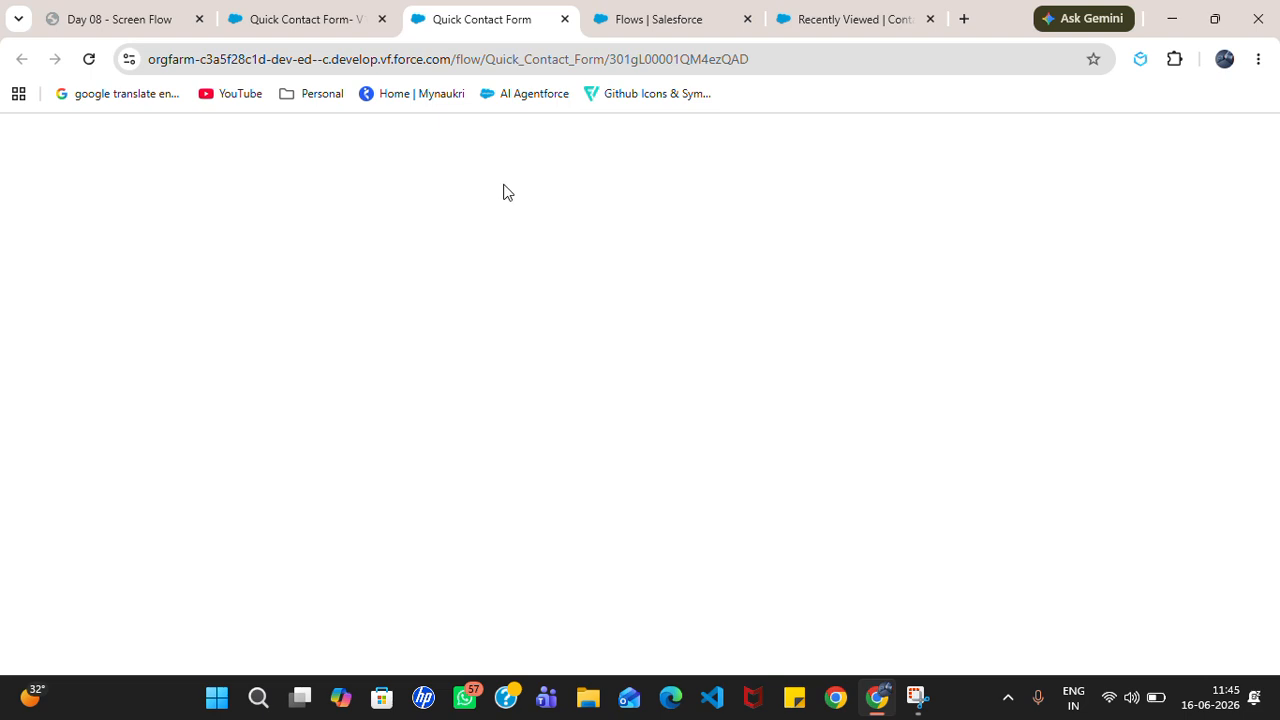
# Step: Reload the blank run page and enter the test contact's first and last name
pyautogui.click(89, 60)
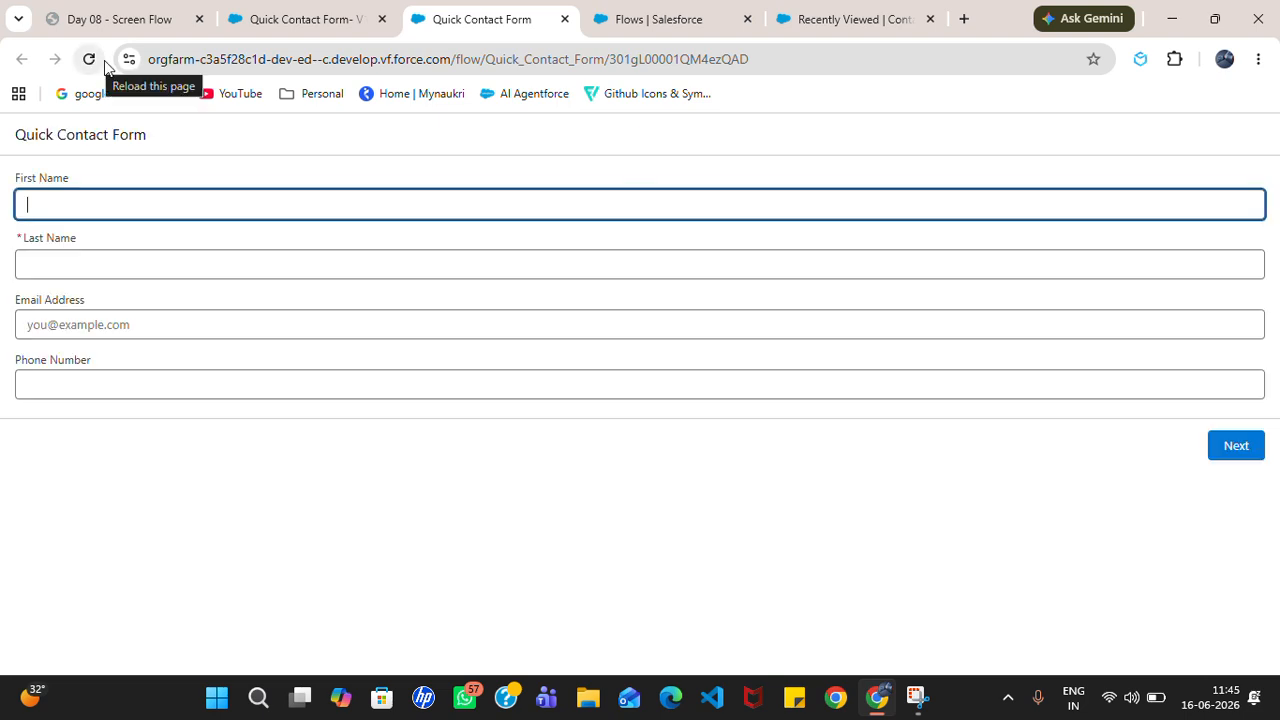
pyautogui.moveTo(151, 135); pyautogui.dragTo(13, 145)
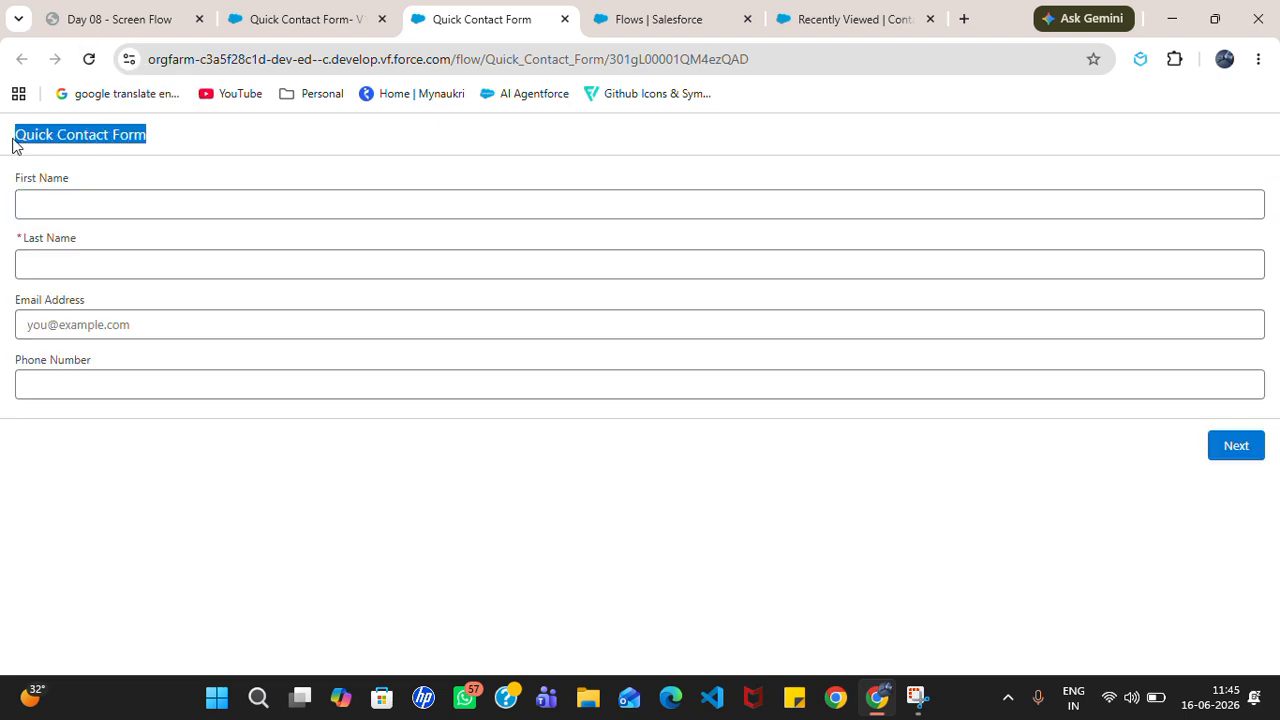
pyautogui.click(151, 204)
pyautogui.write('Yesy')
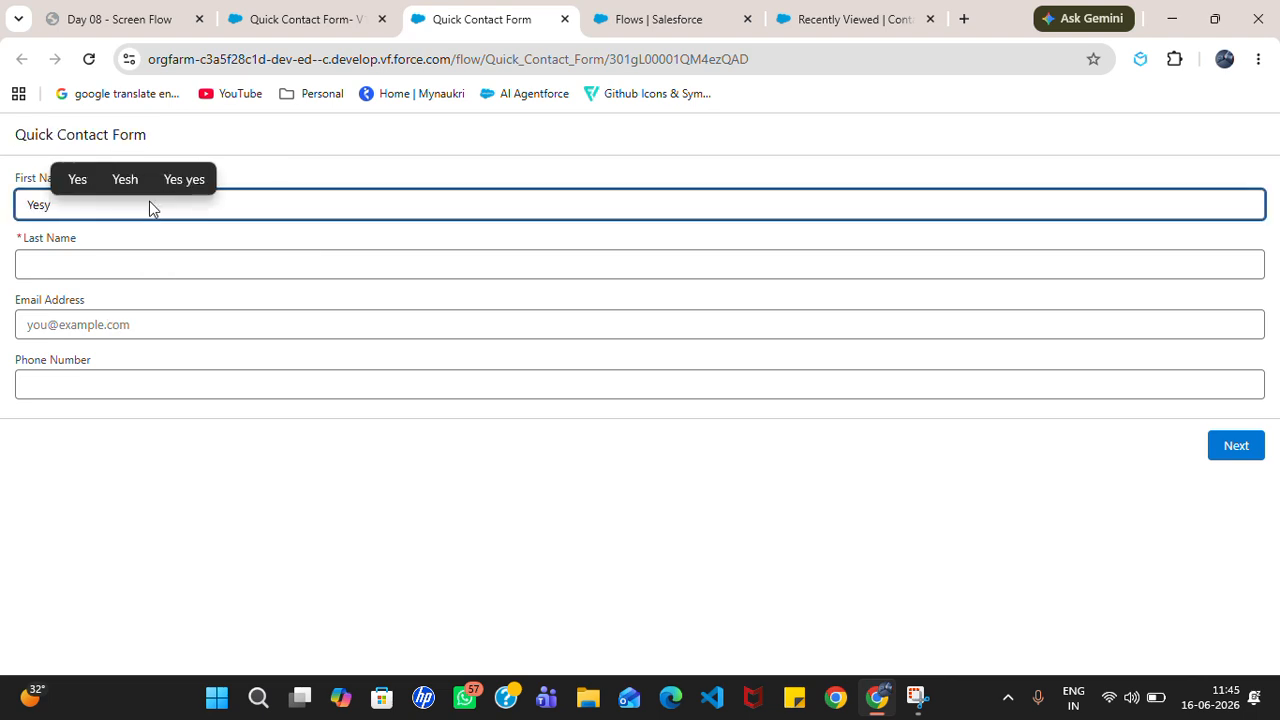
pyautogui.press('BackSpace')
pyautogui.press('BackSpace')
pyautogui.press('BackSpace')
pyautogui.write('Test')
pyautogui.press('Tab')
pyautogui.write('Test')
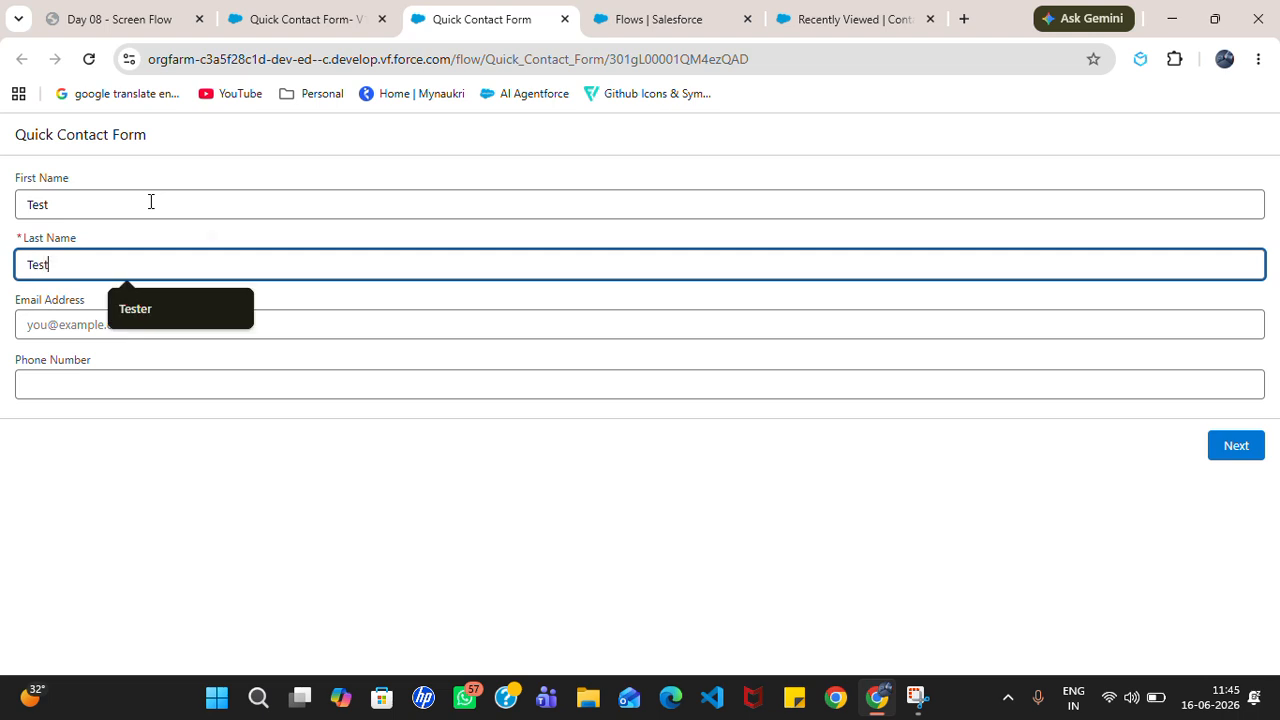
pyautogui.write(' Flow ')
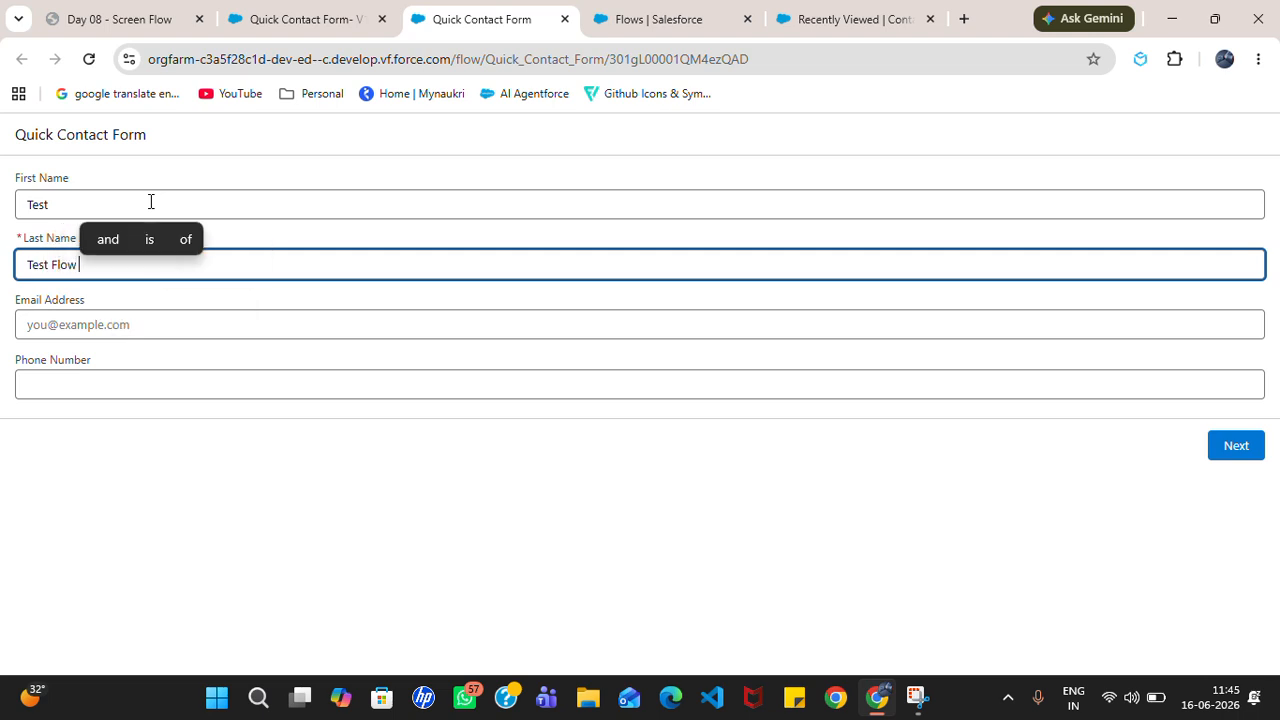
pyautogui.write('fo  Q')
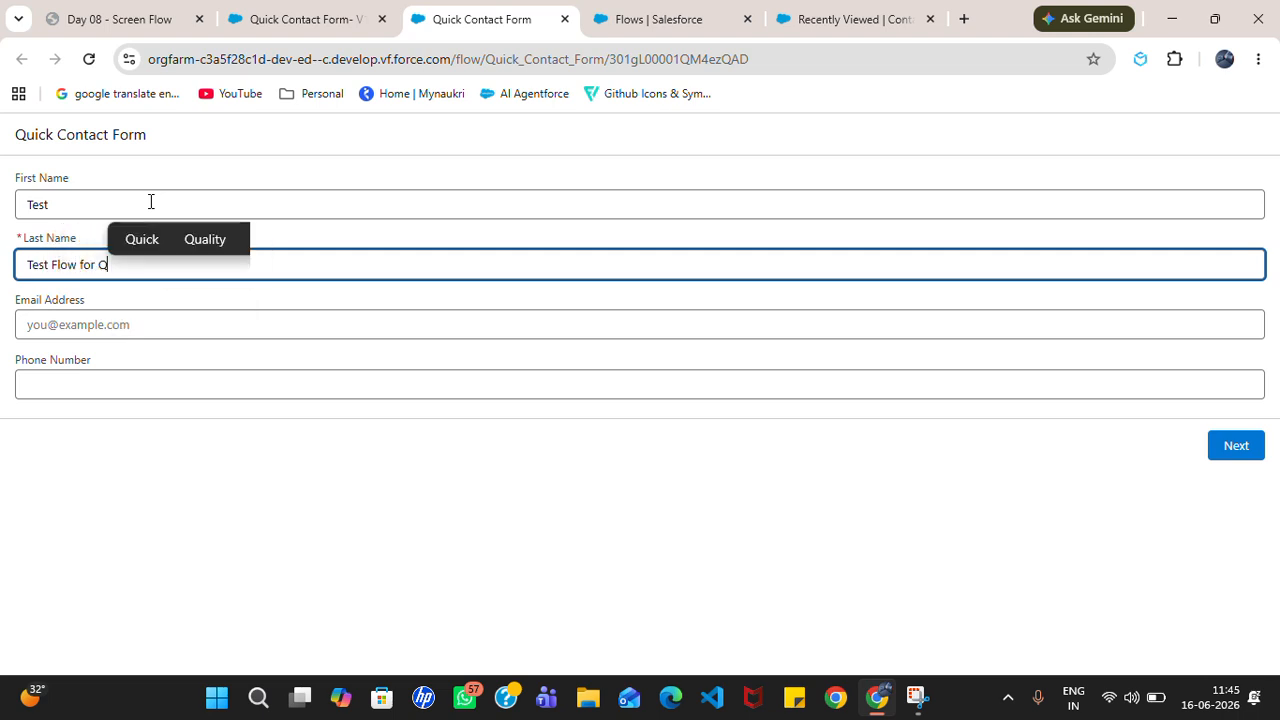
pyautogui.write('uick O')
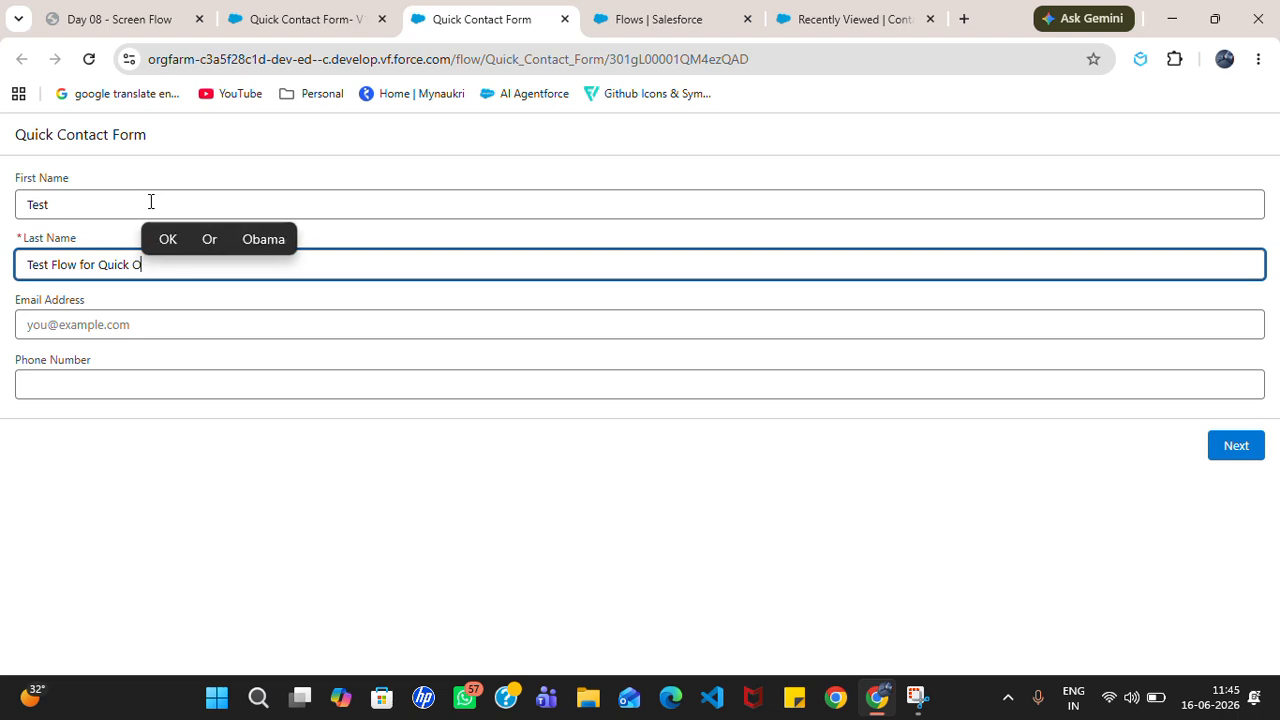
pyautogui.press('BackSpace')
pyautogui.write('Form')
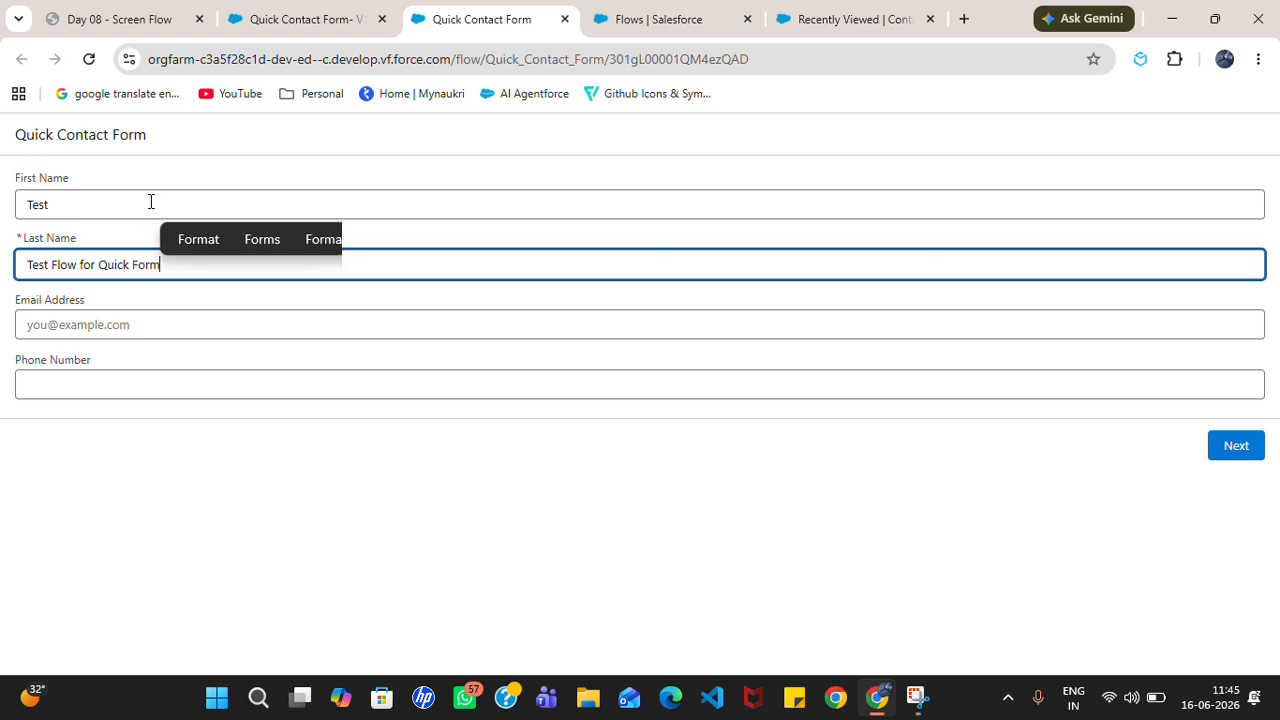
# Step: Fill in the test contact's e-mail address and phone number
pyautogui.click(175, 325)
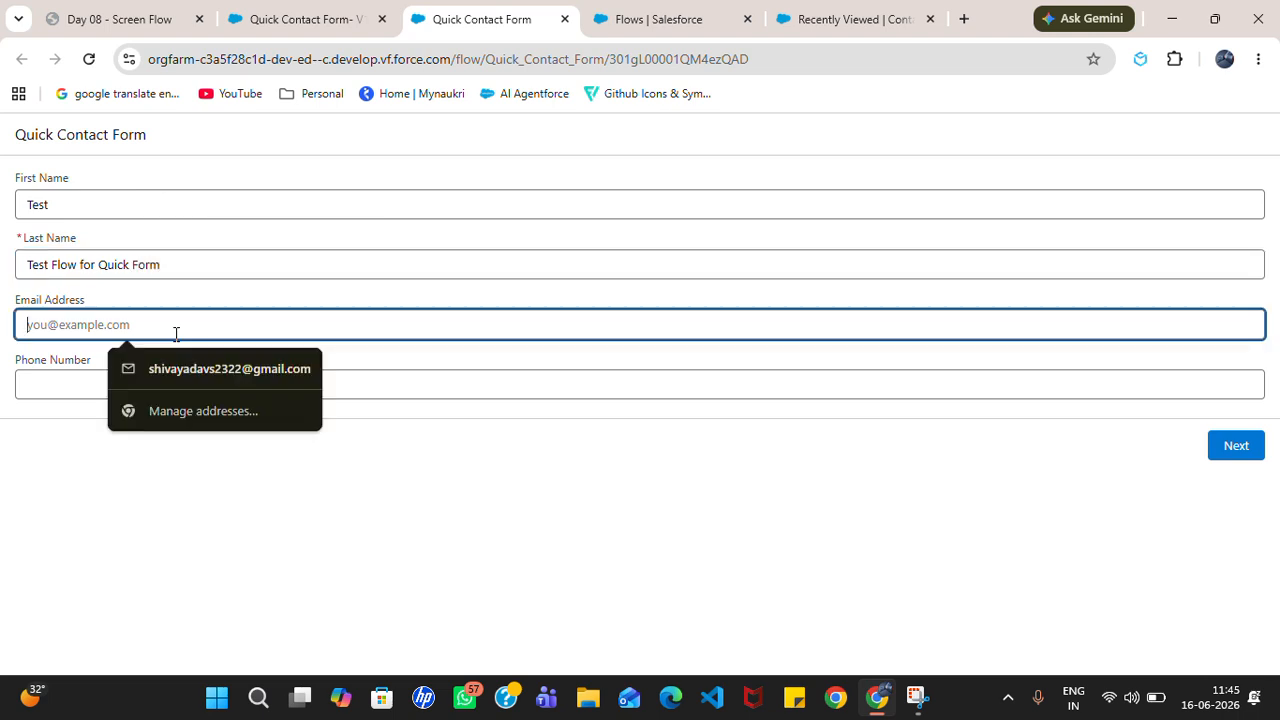
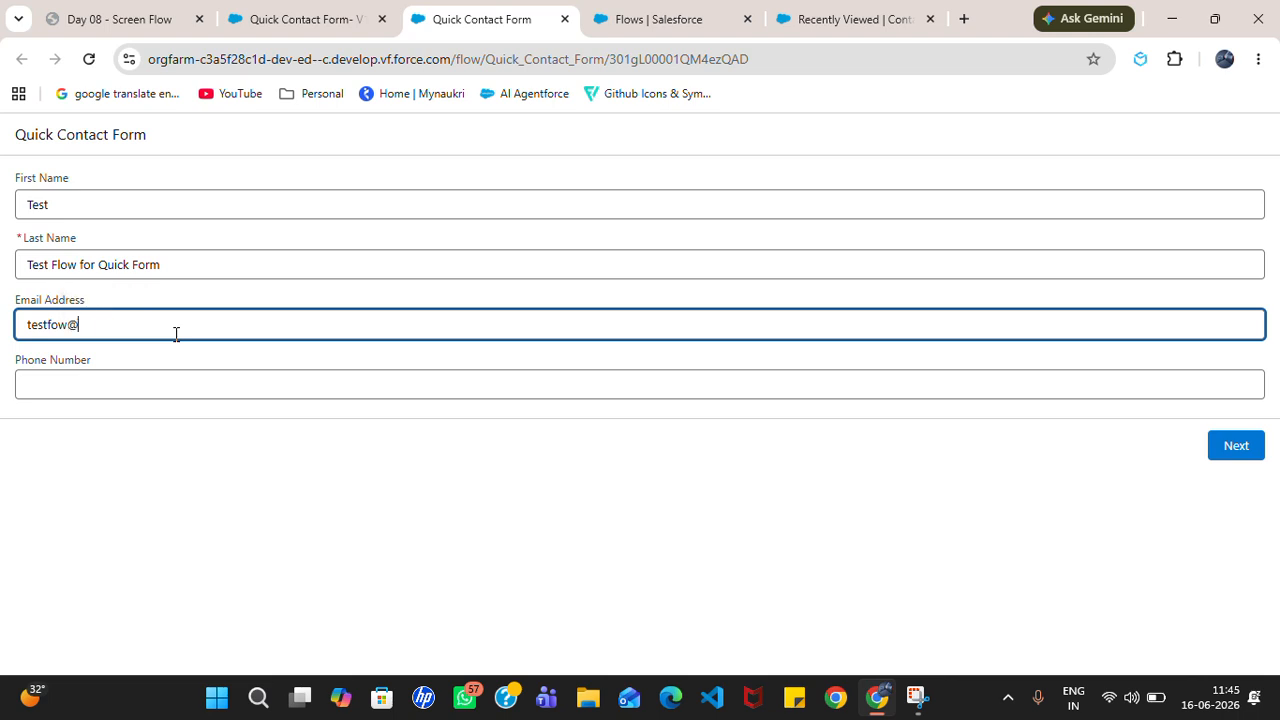
pyautogui.click(154, 386)
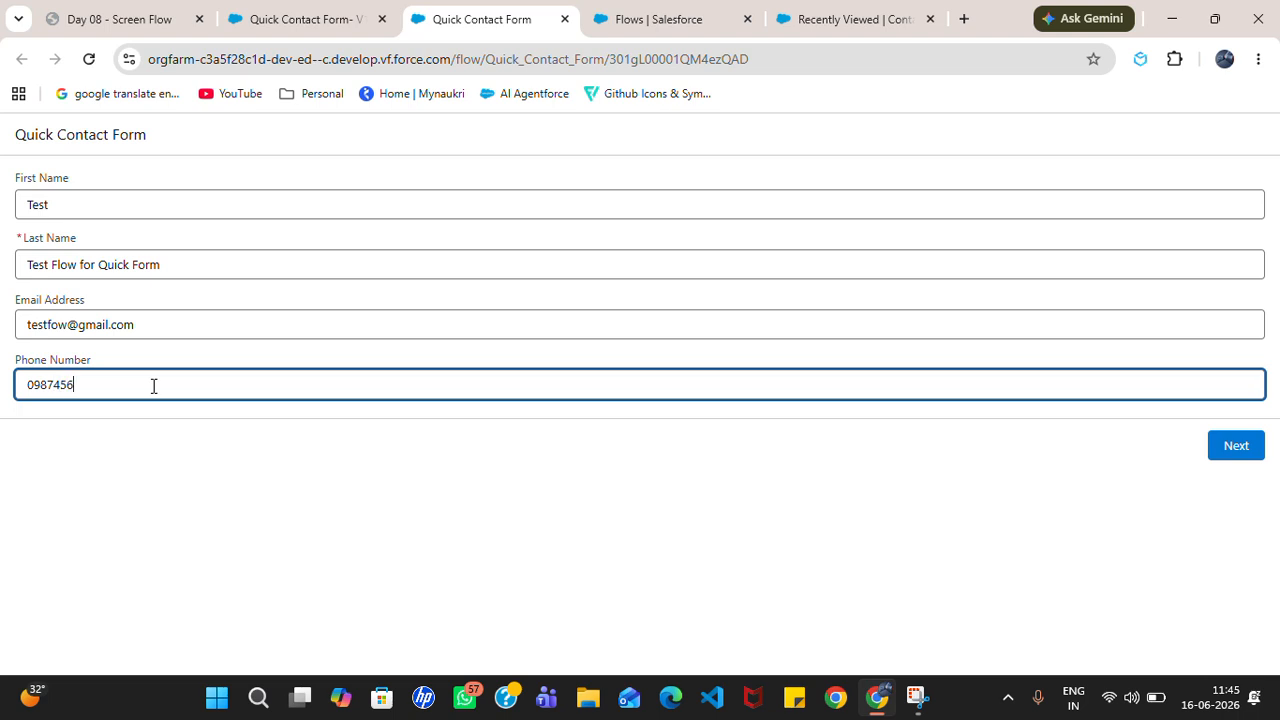
pyautogui.click(327, 508)
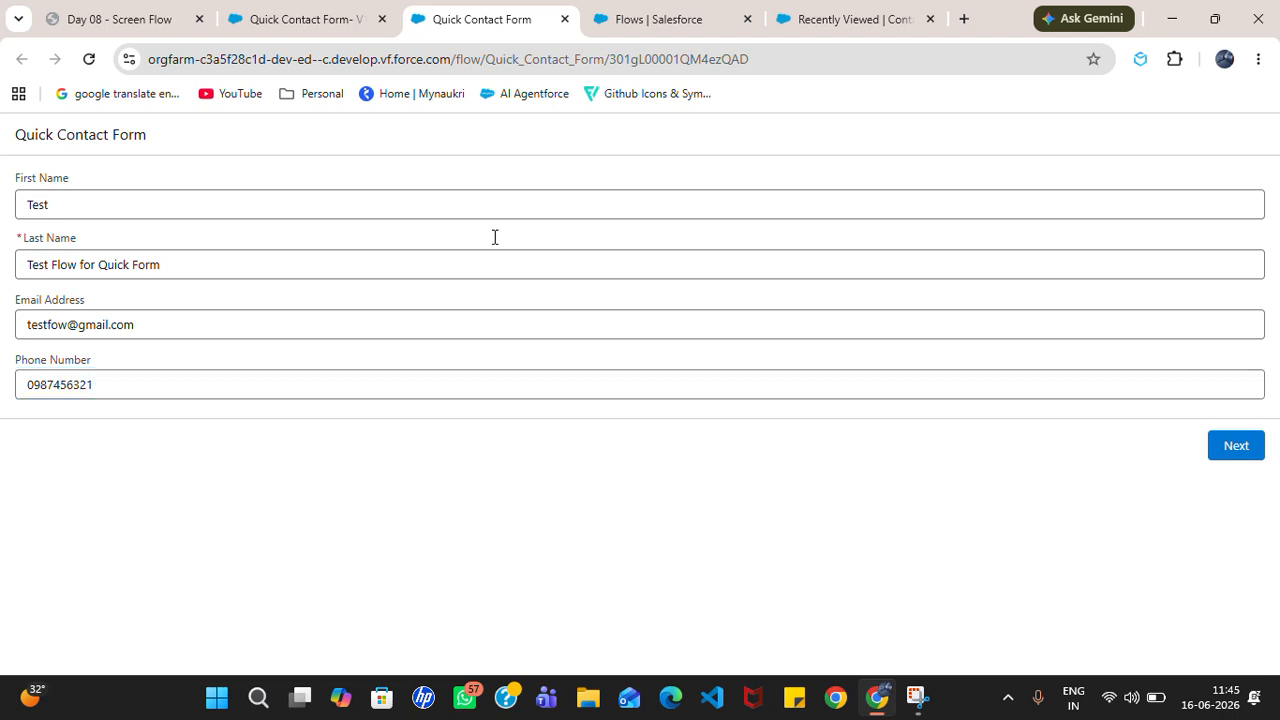
# Step: Submit the form, check the thank-you message, and finish the flow run
pyautogui.click(1237, 447)
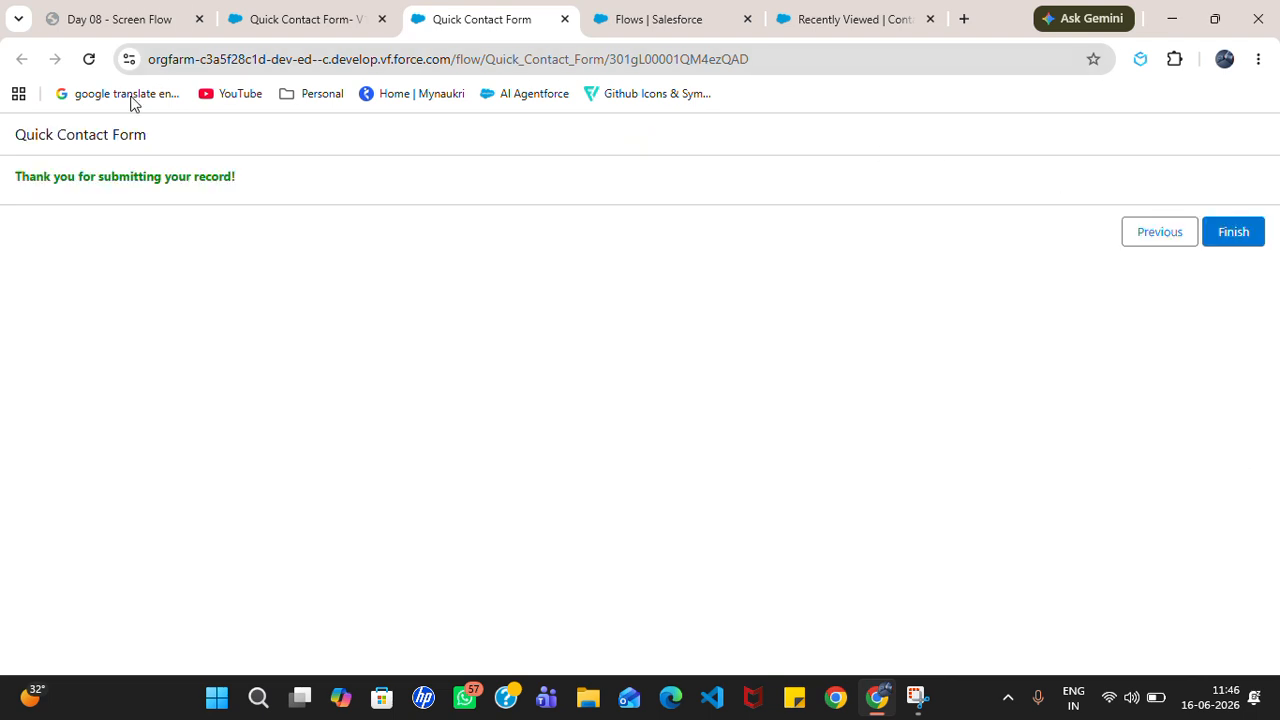
pyautogui.moveTo(7, 178); pyautogui.dragTo(252, 201)
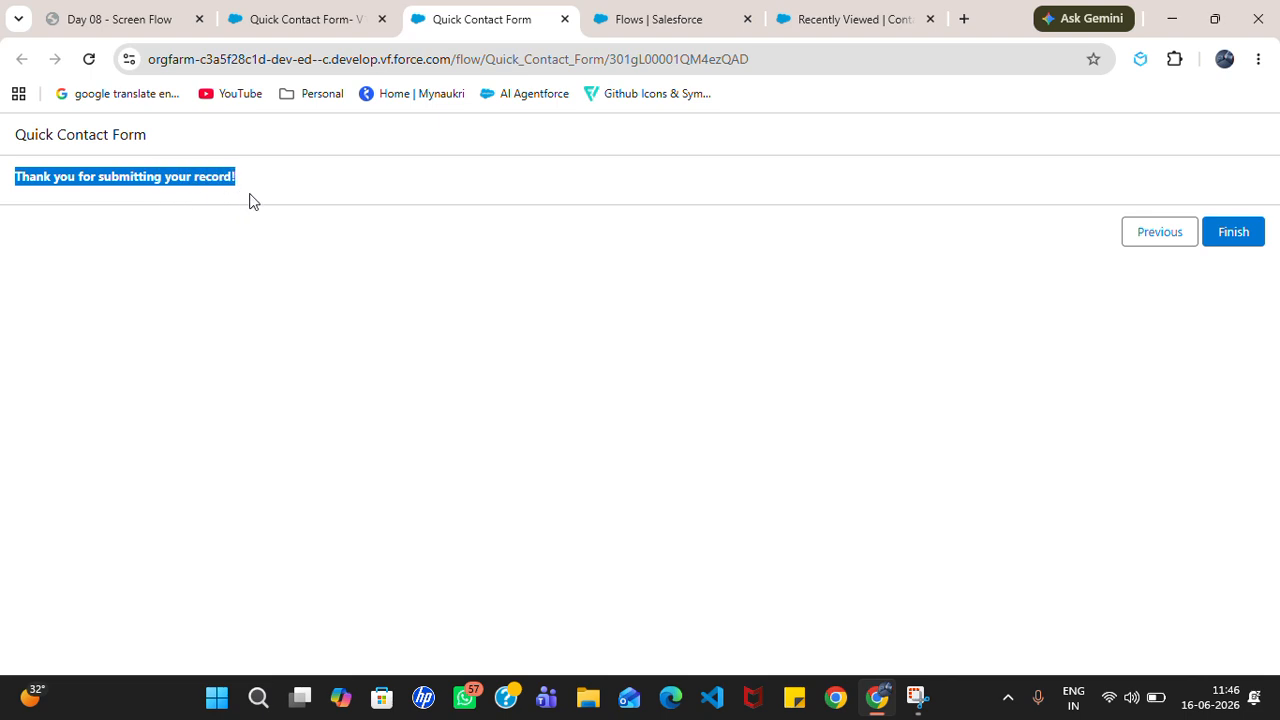
pyautogui.click(329, 280)
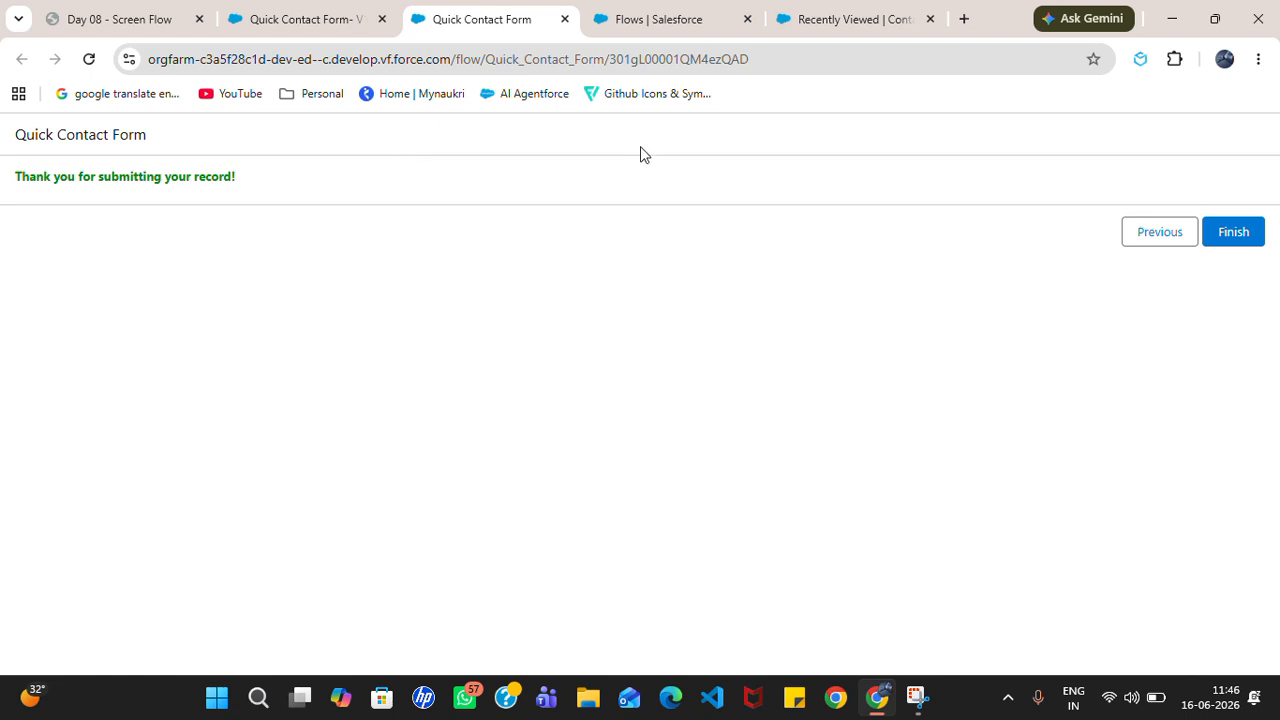
pyautogui.click(1233, 233)
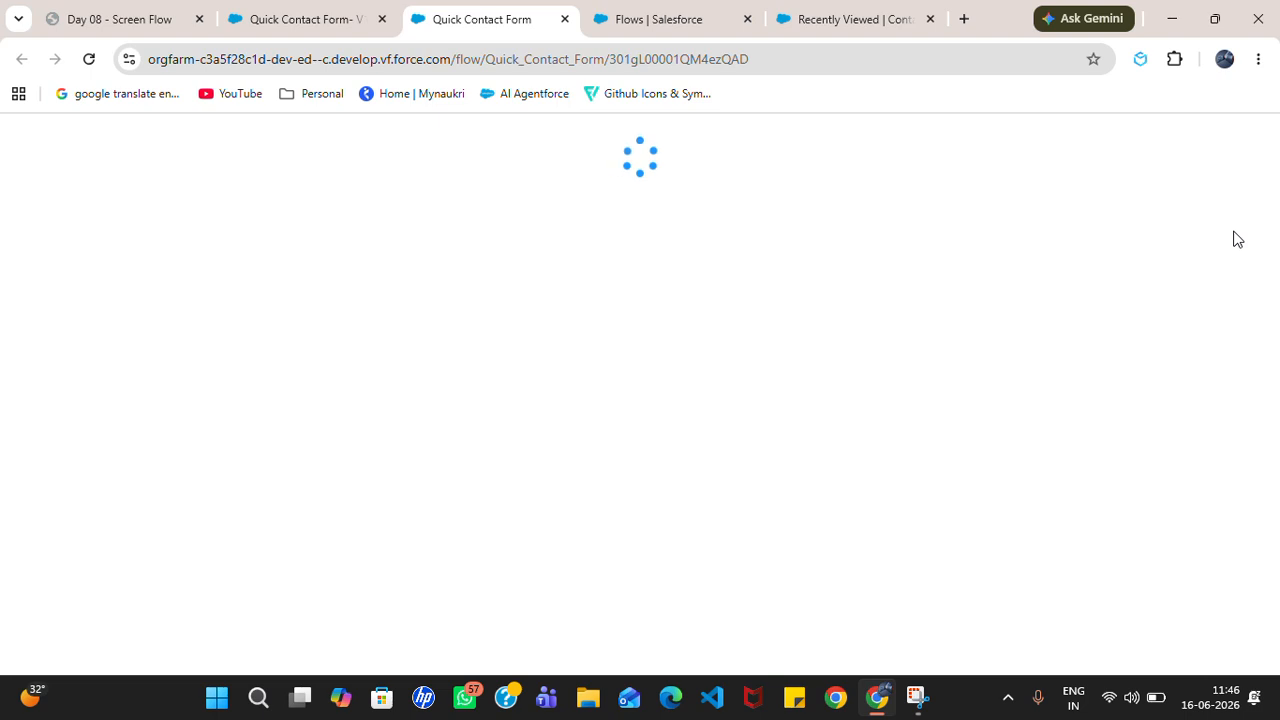
# Step: Open the newly created test contact from the refreshed Contacts list and review its details
pyautogui.click(810, 12)
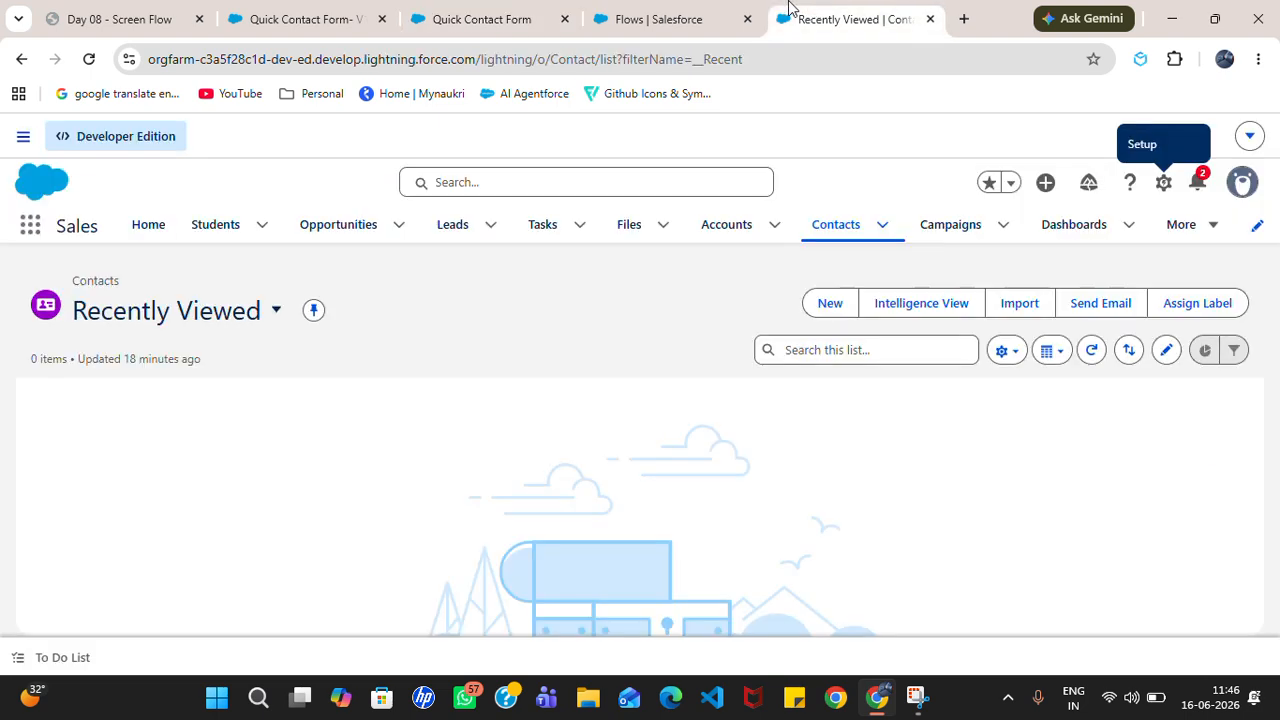
pyautogui.click(98, 66)
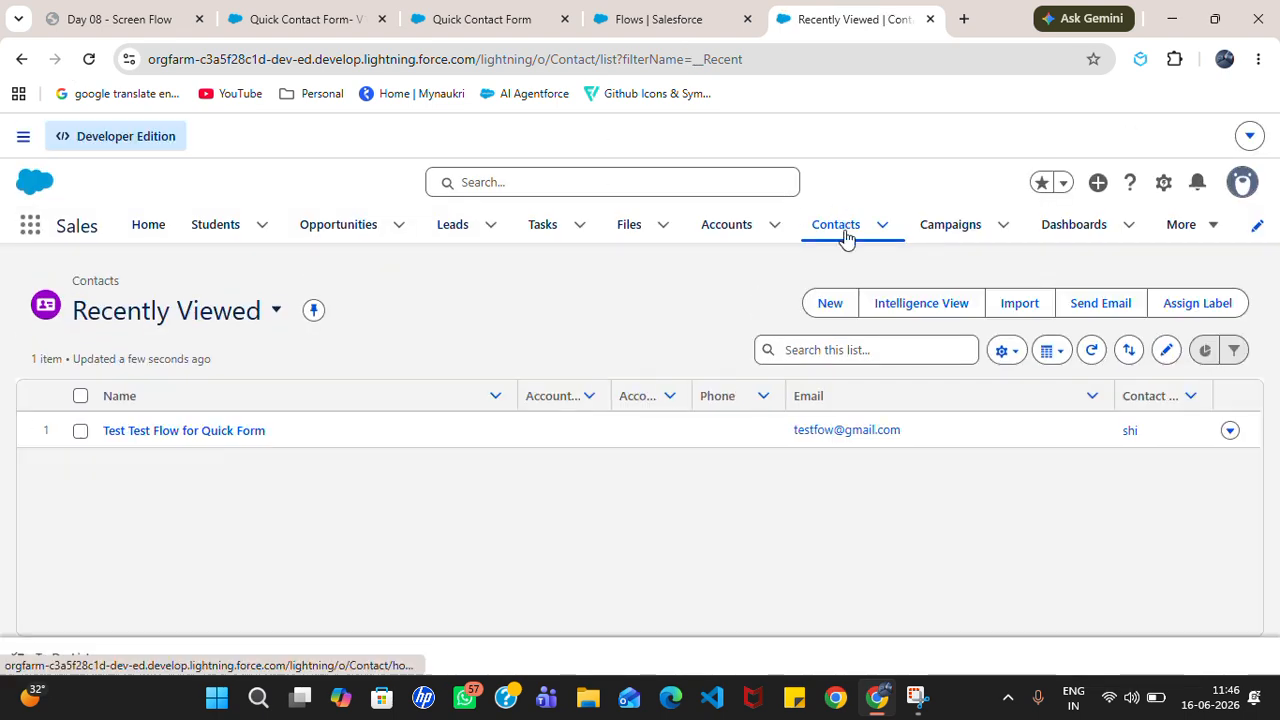
pyautogui.click(845, 232)
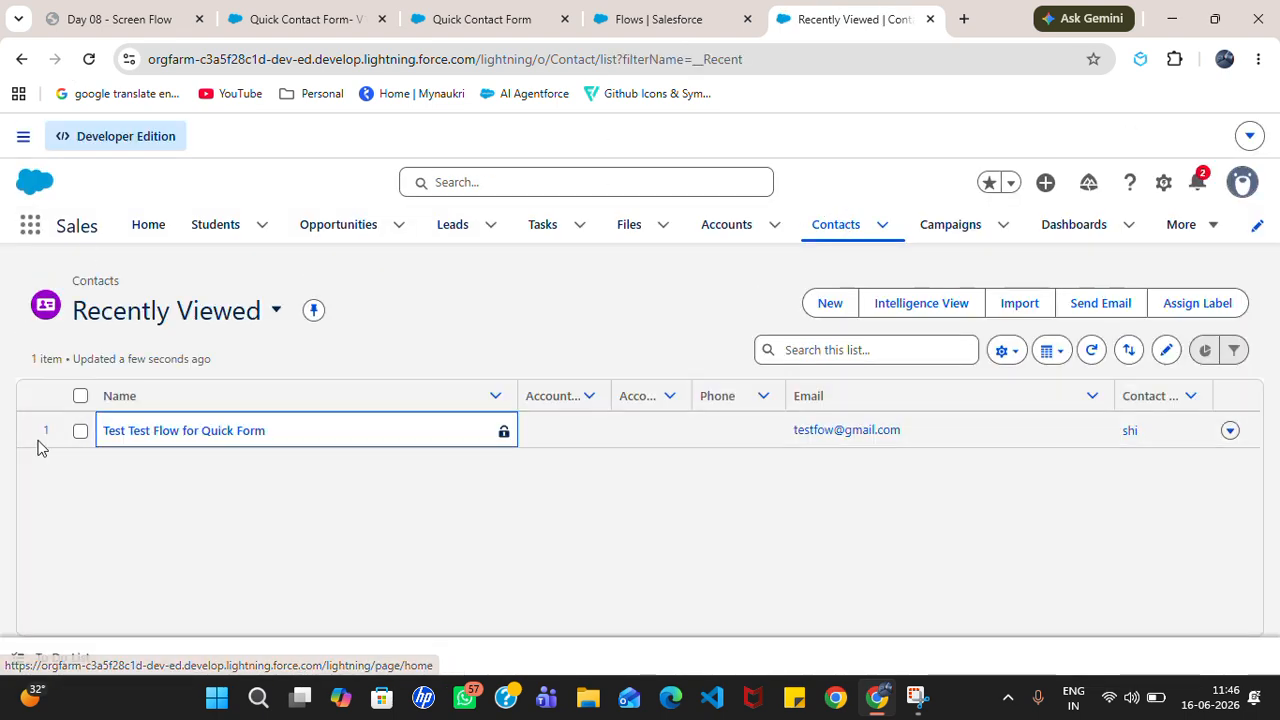
pyautogui.click(168, 436)
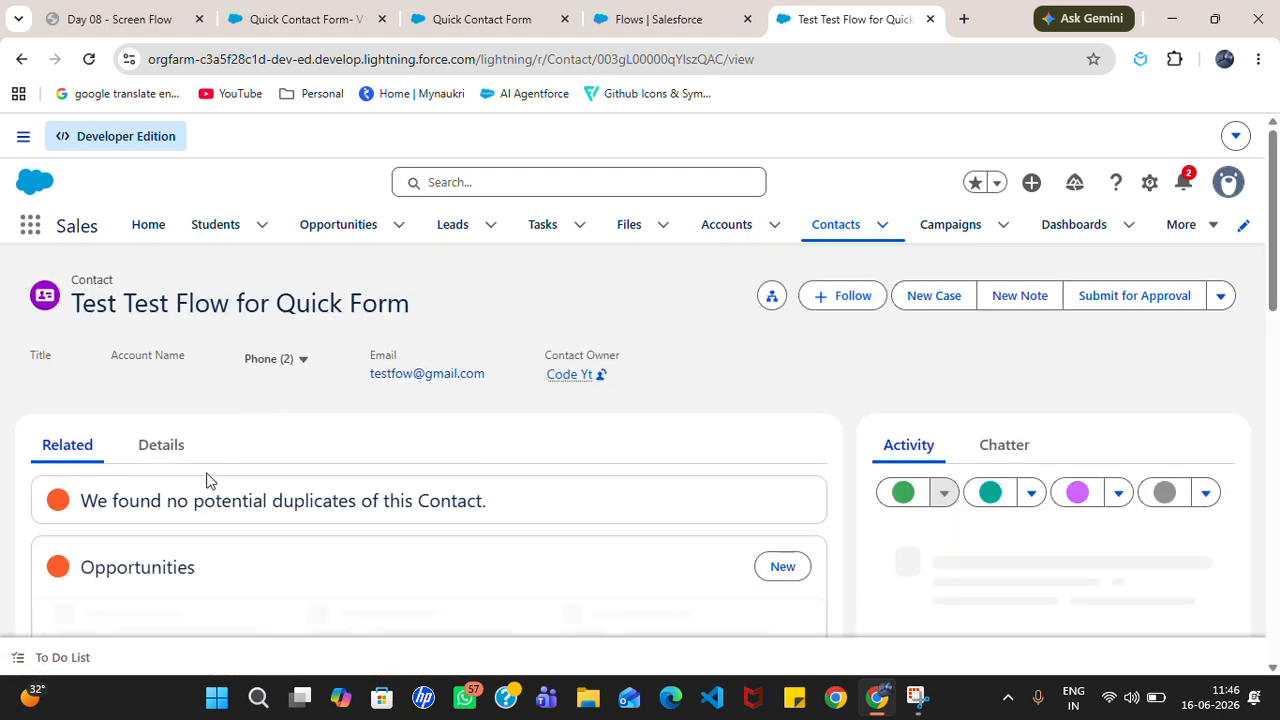
pyautogui.click(163, 447)
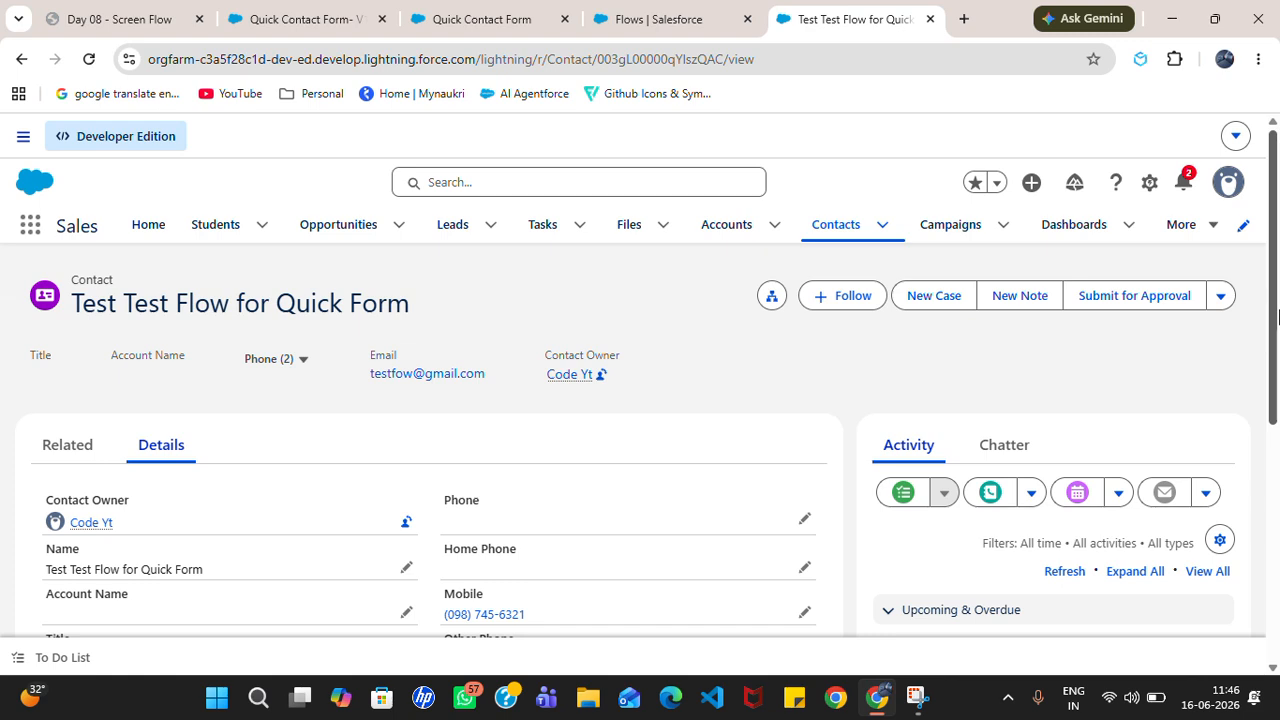
pyautogui.scroll(-2, 292, 369)
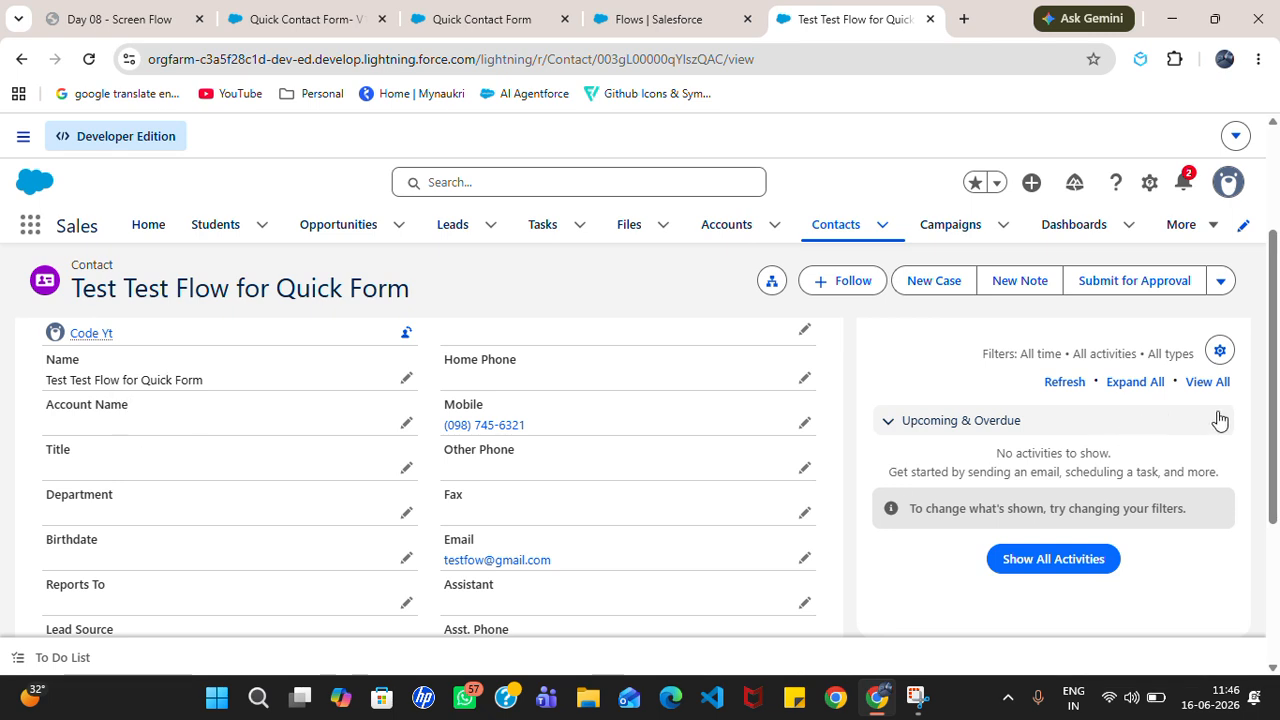
pyautogui.moveTo(1273, 412); pyautogui.dragTo(1272, 259)
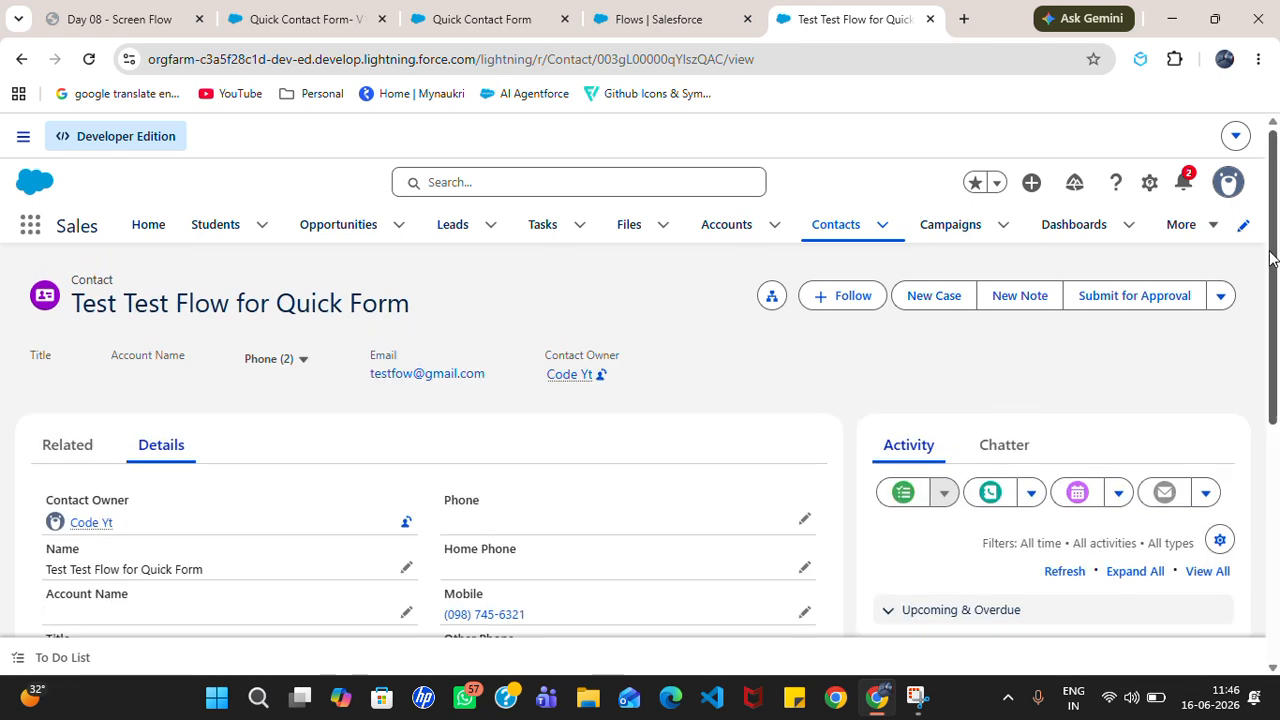
pyautogui.click(524, 14)
# Step: Enter a second contact's first name, last name, e-mail and phone number in the form
pyautogui.click(197, 208)
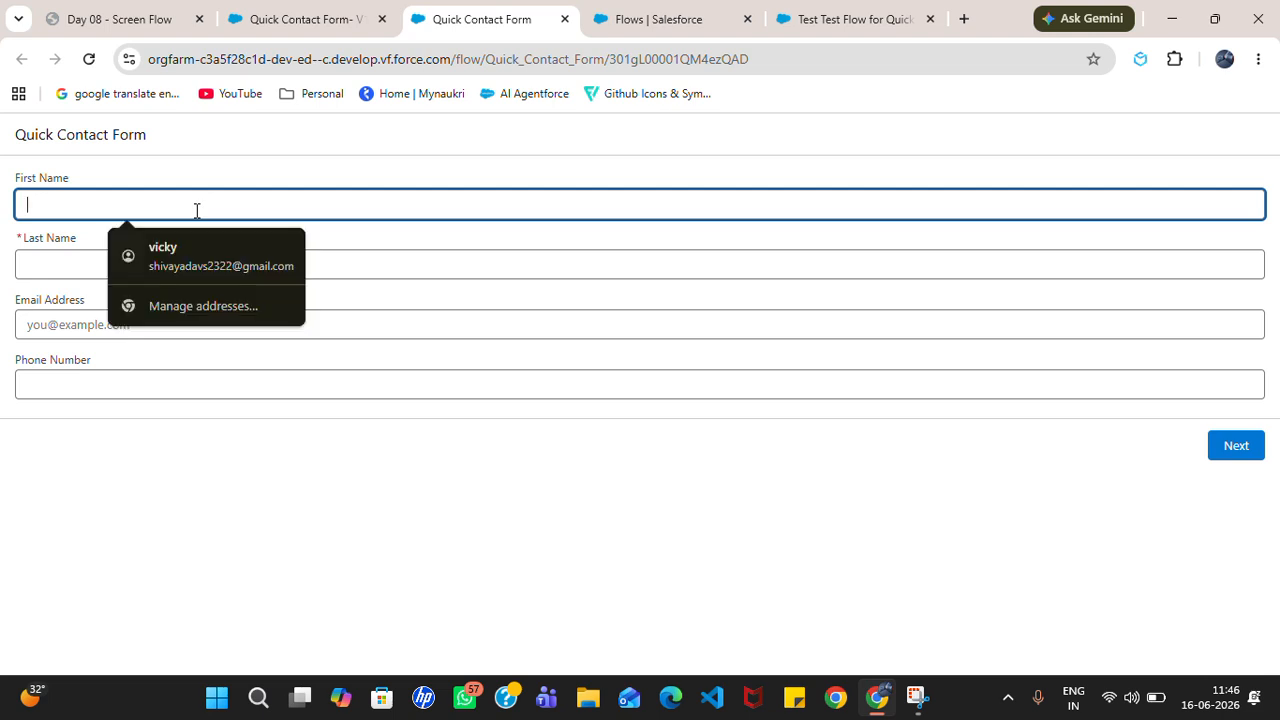
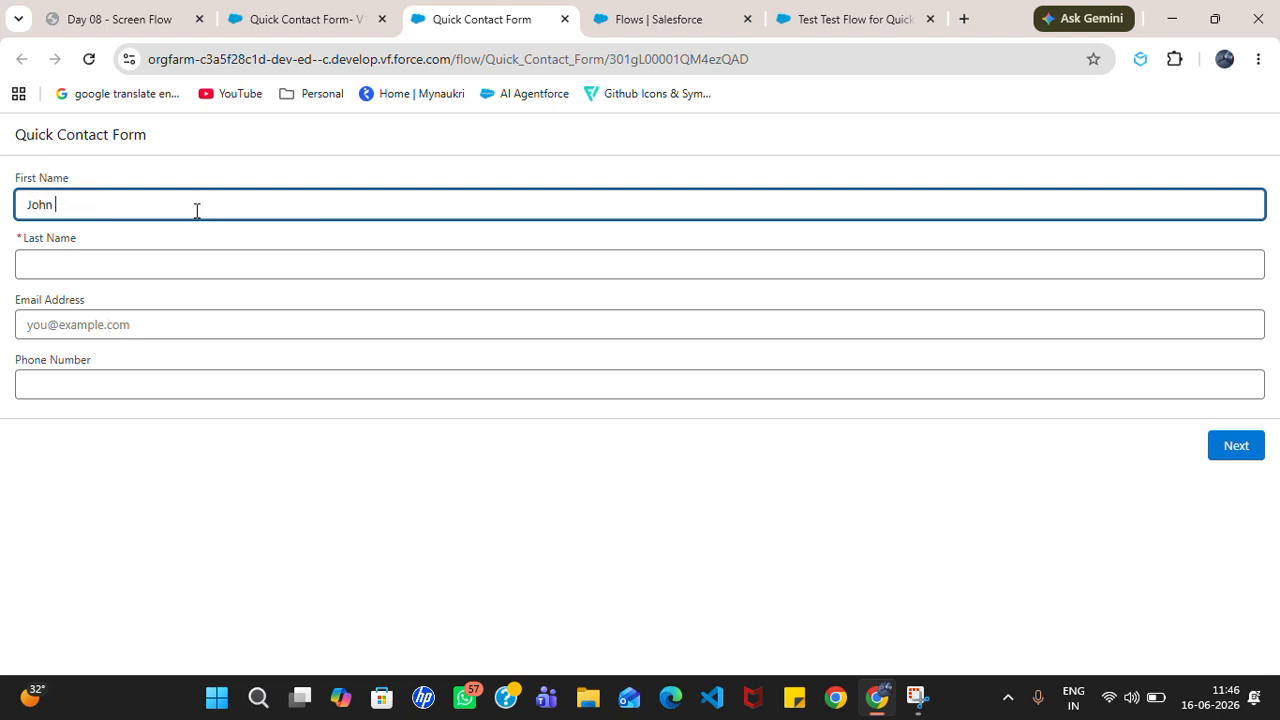
pyautogui.press('Tab')
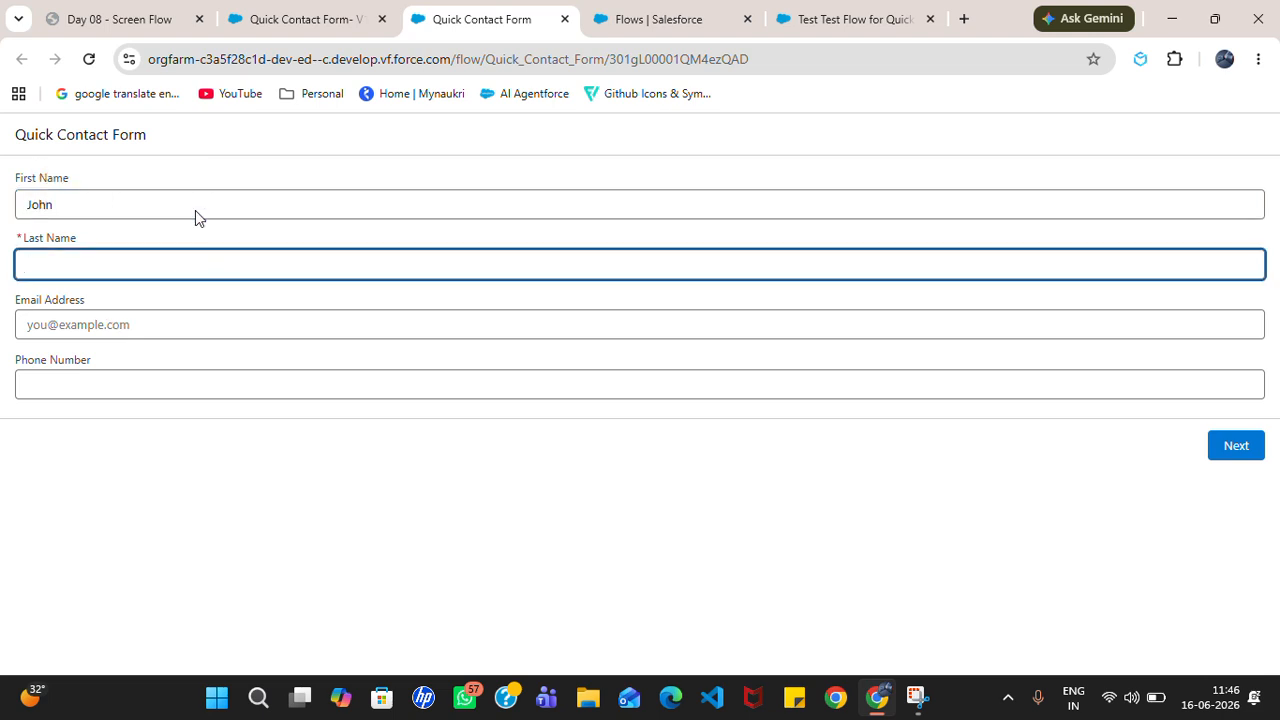
pyautogui.press('Tab')
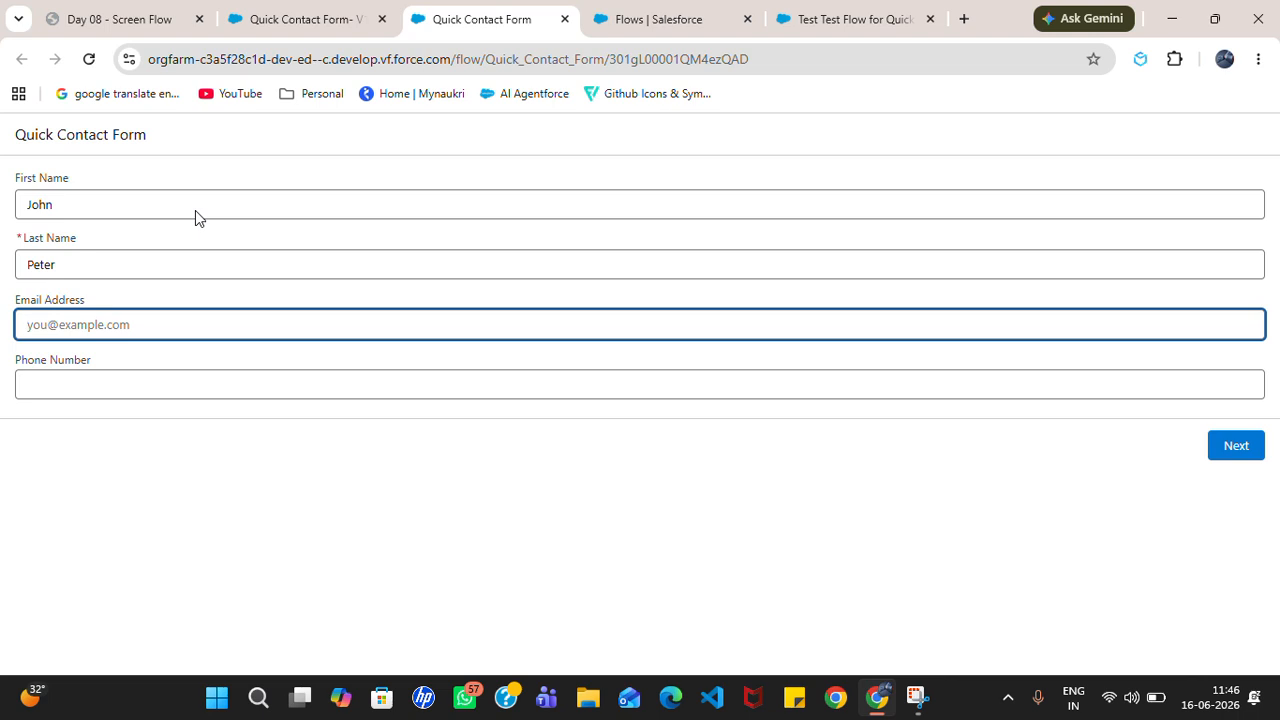
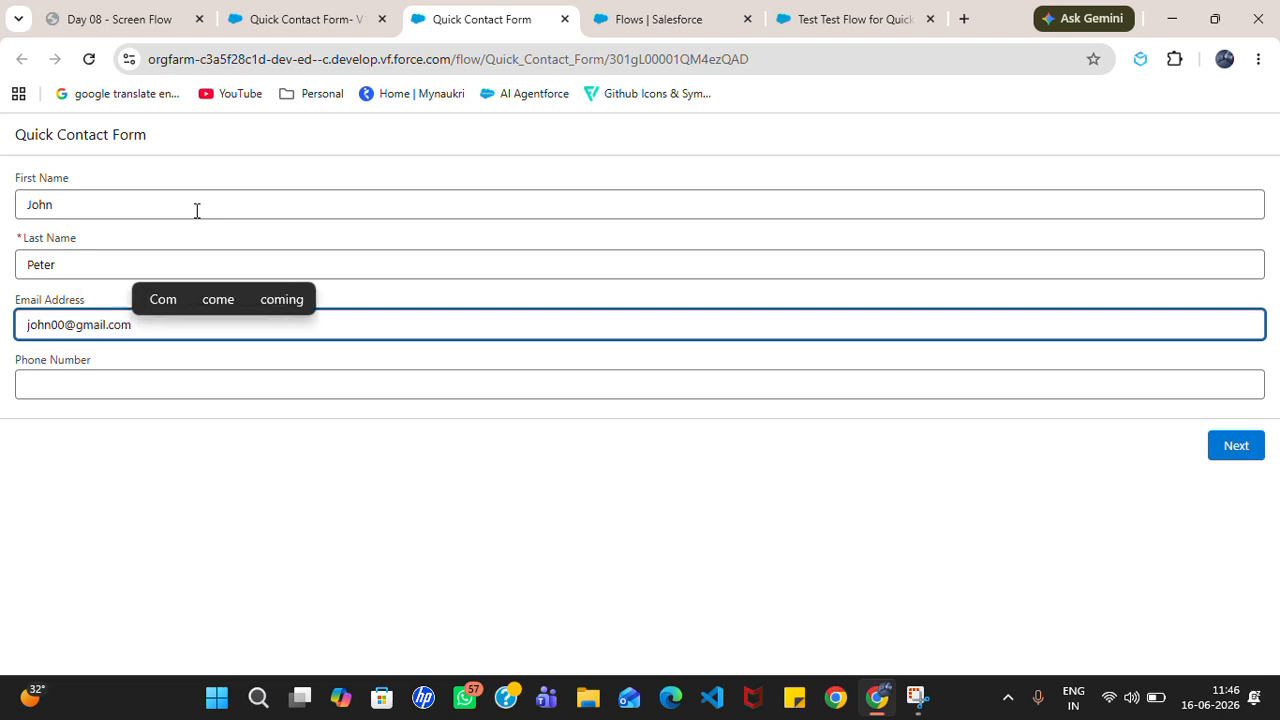
pyautogui.click(166, 391)
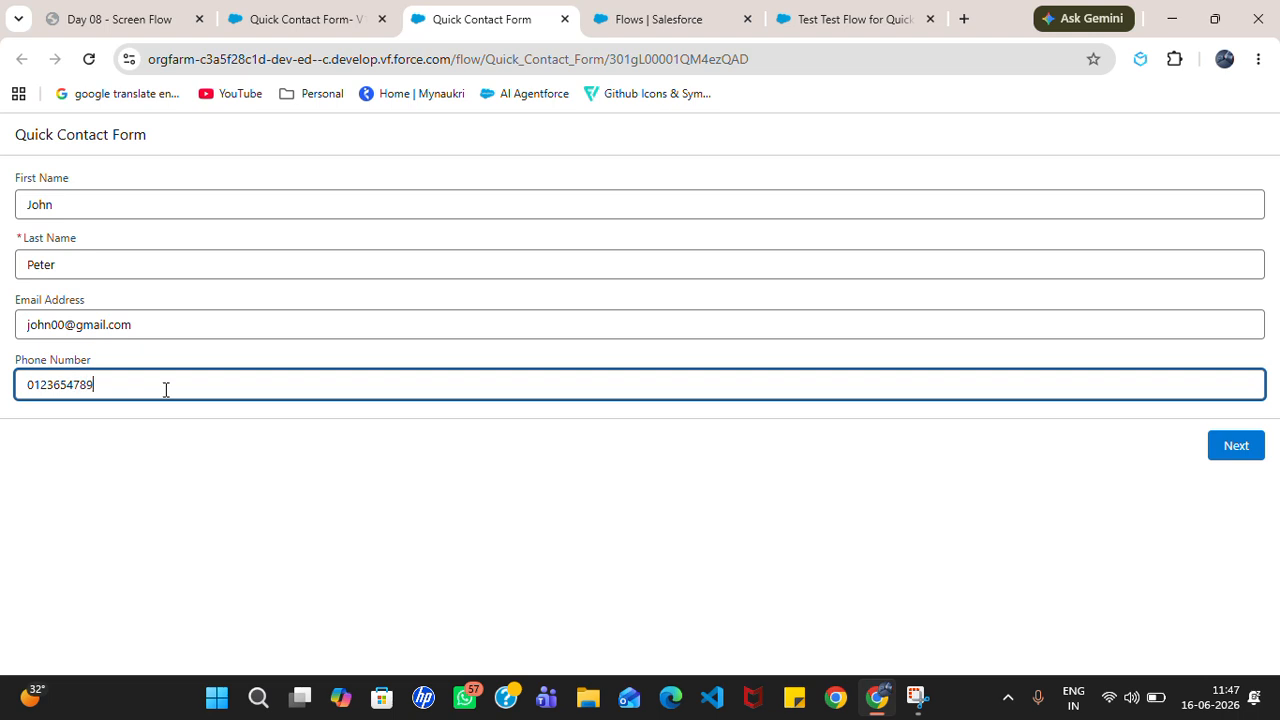
pyautogui.click(356, 505)
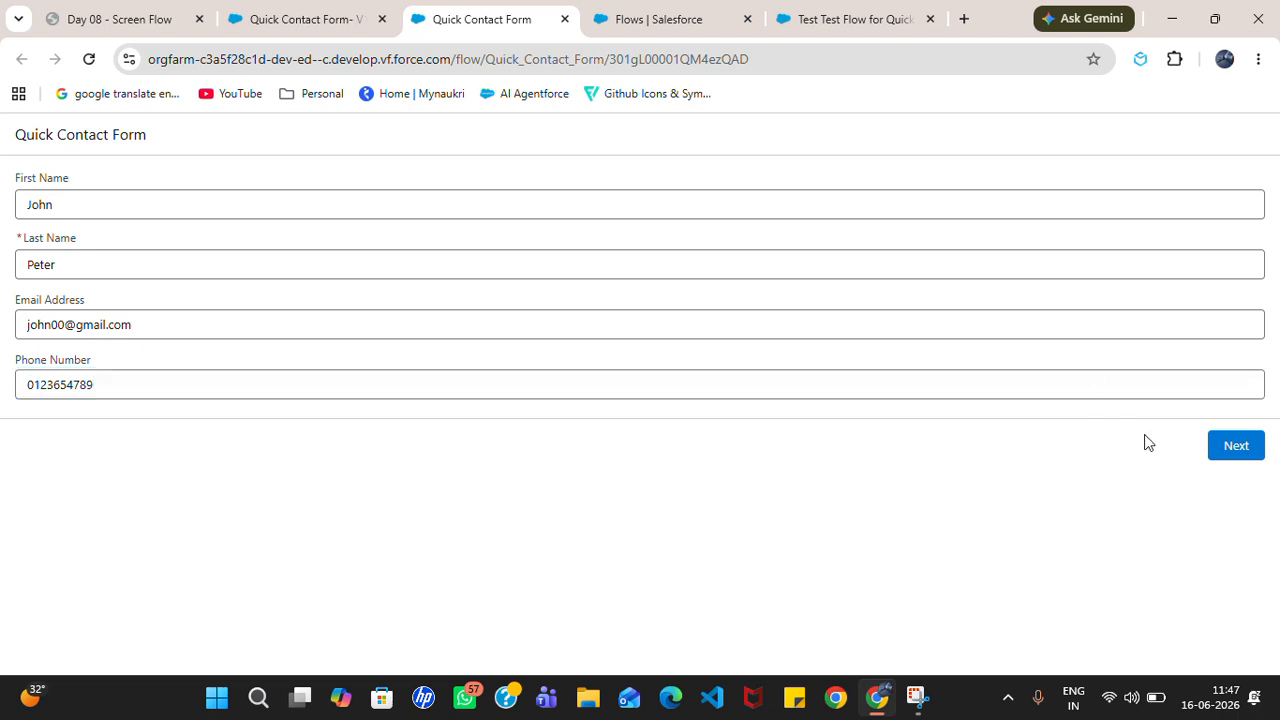
# Step: Submit the form, confirm the thank-you message, finish the run, and return to the contact record
pyautogui.click(1237, 446)
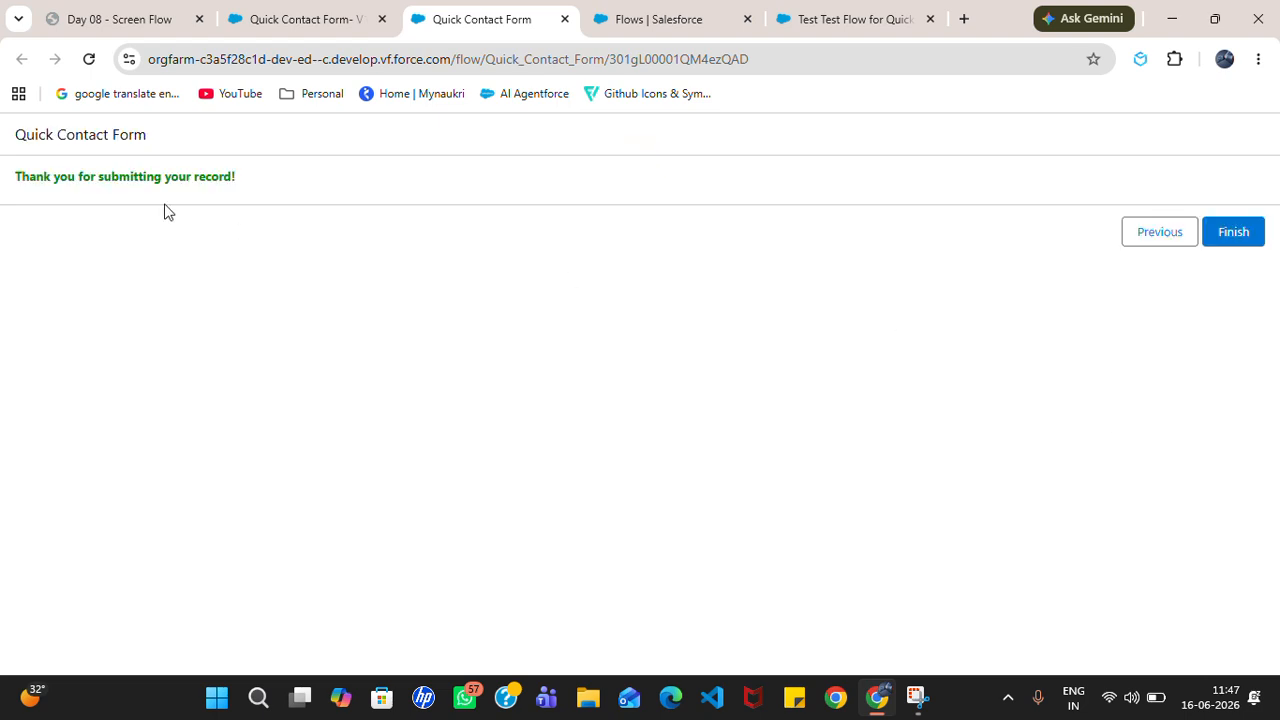
pyautogui.moveTo(25, 180); pyautogui.dragTo(247, 188)
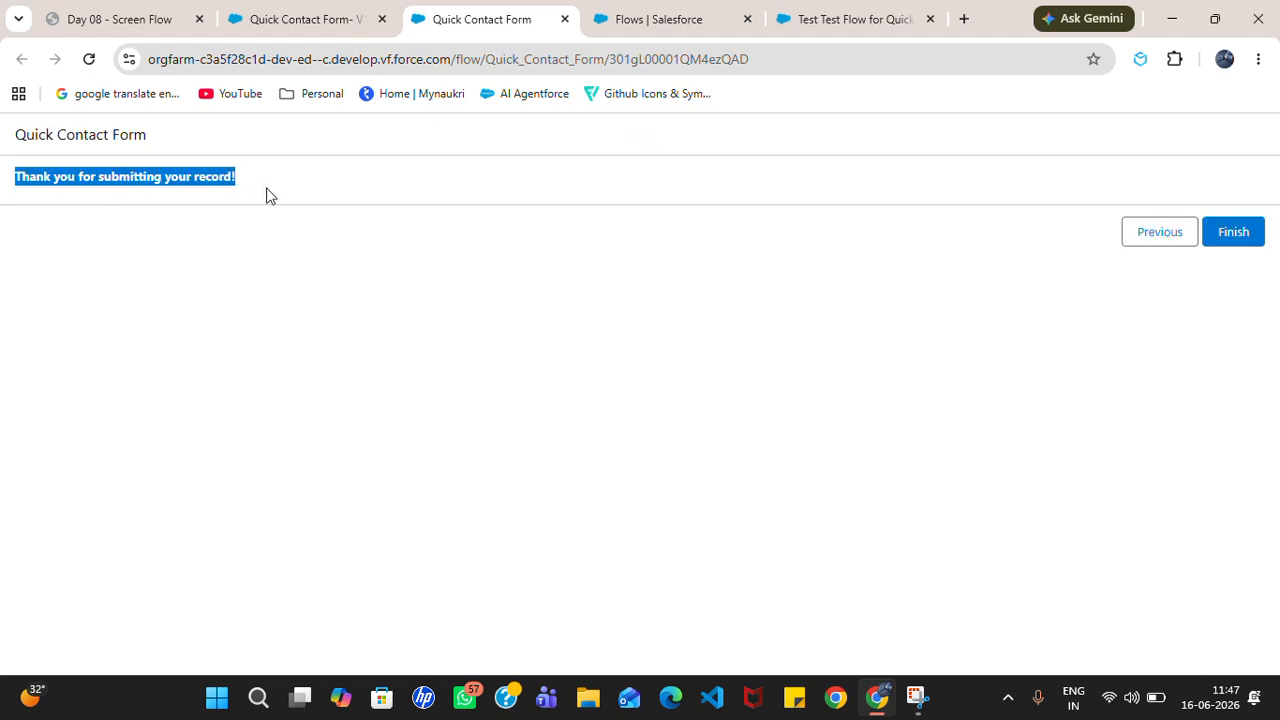
pyautogui.click(405, 298)
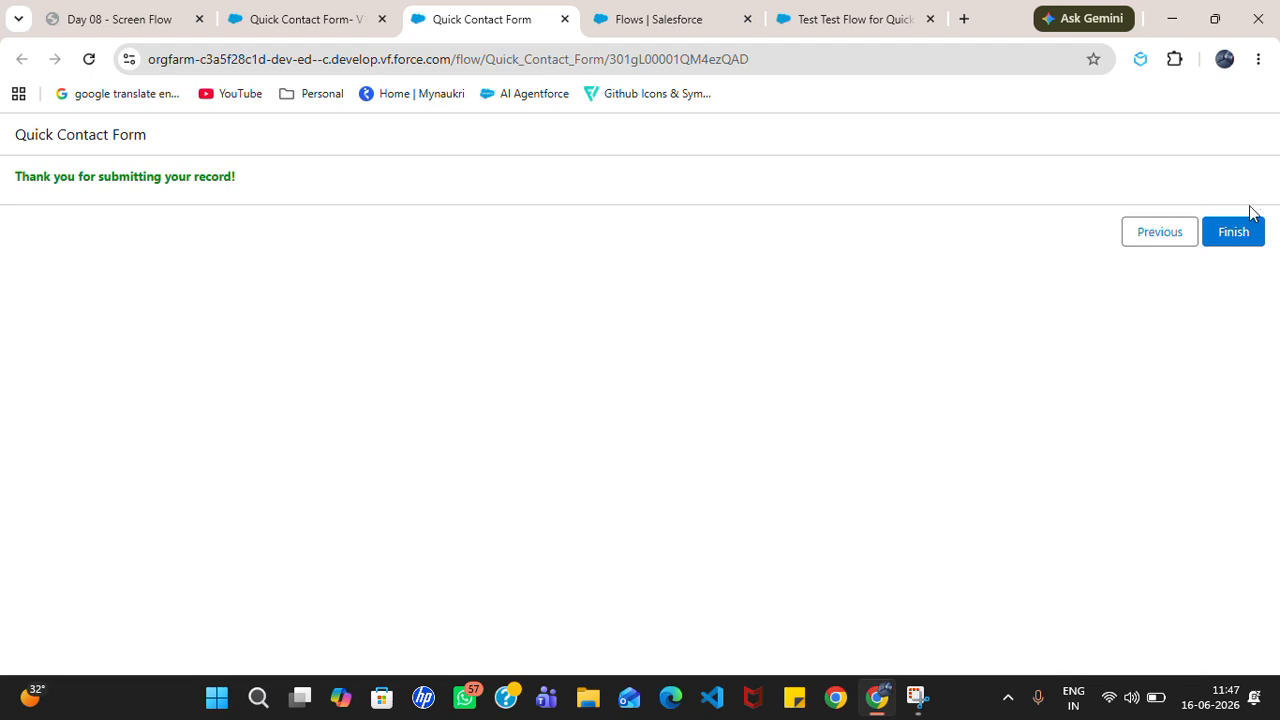
pyautogui.click(1243, 236)
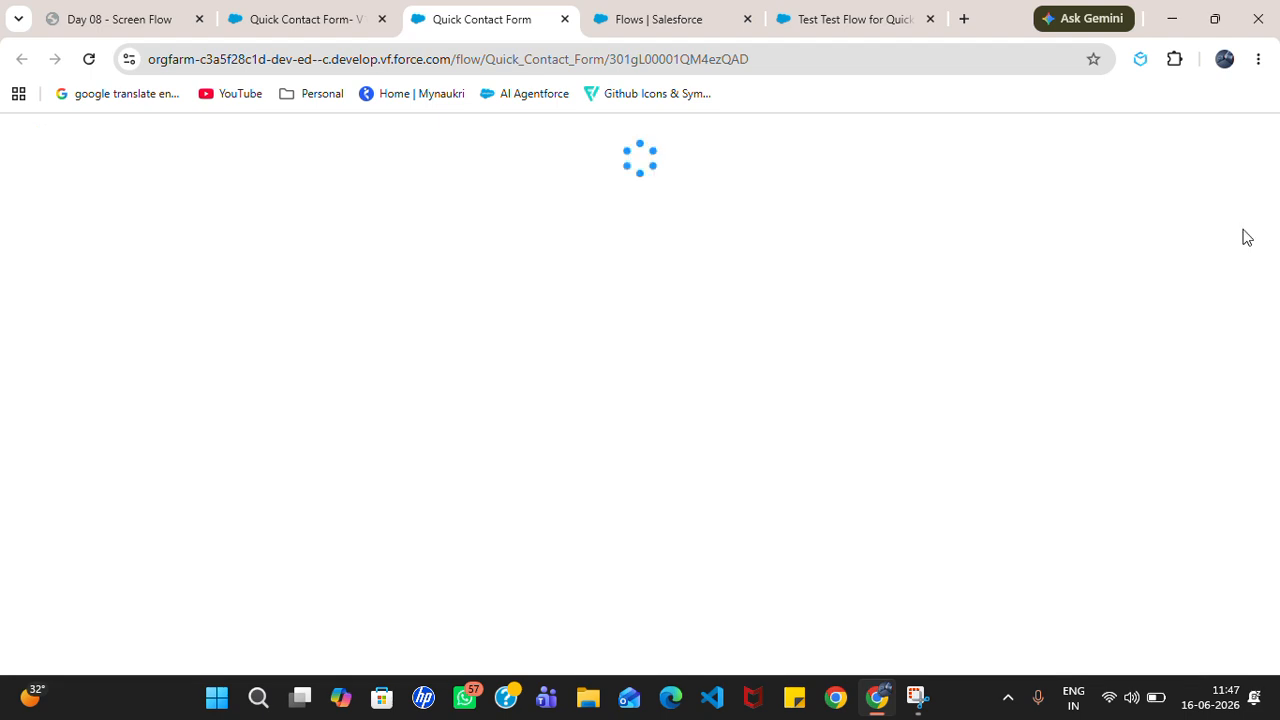
pyautogui.click(806, 12)
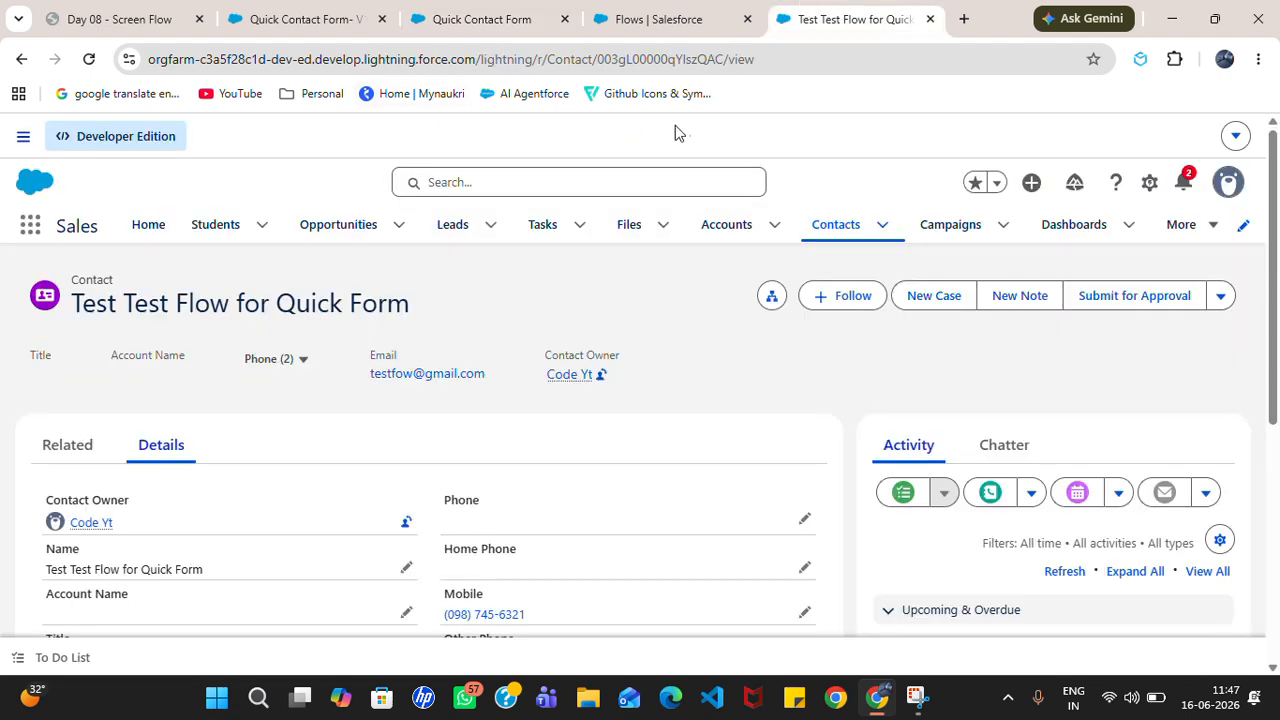
# Step: Open the new contact from Recently Viewed Contacts and check its email and mobile number in Details
pyautogui.click(840, 226)
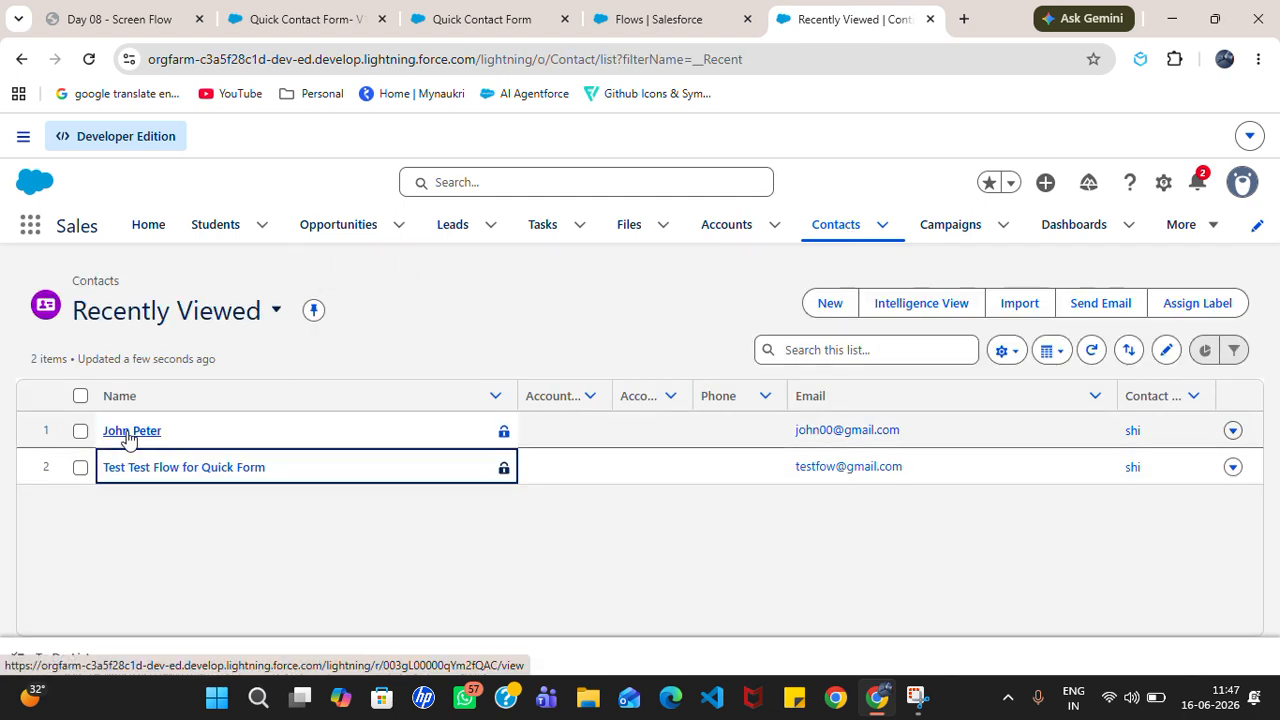
pyautogui.click(130, 432)
pyautogui.click(172, 450)
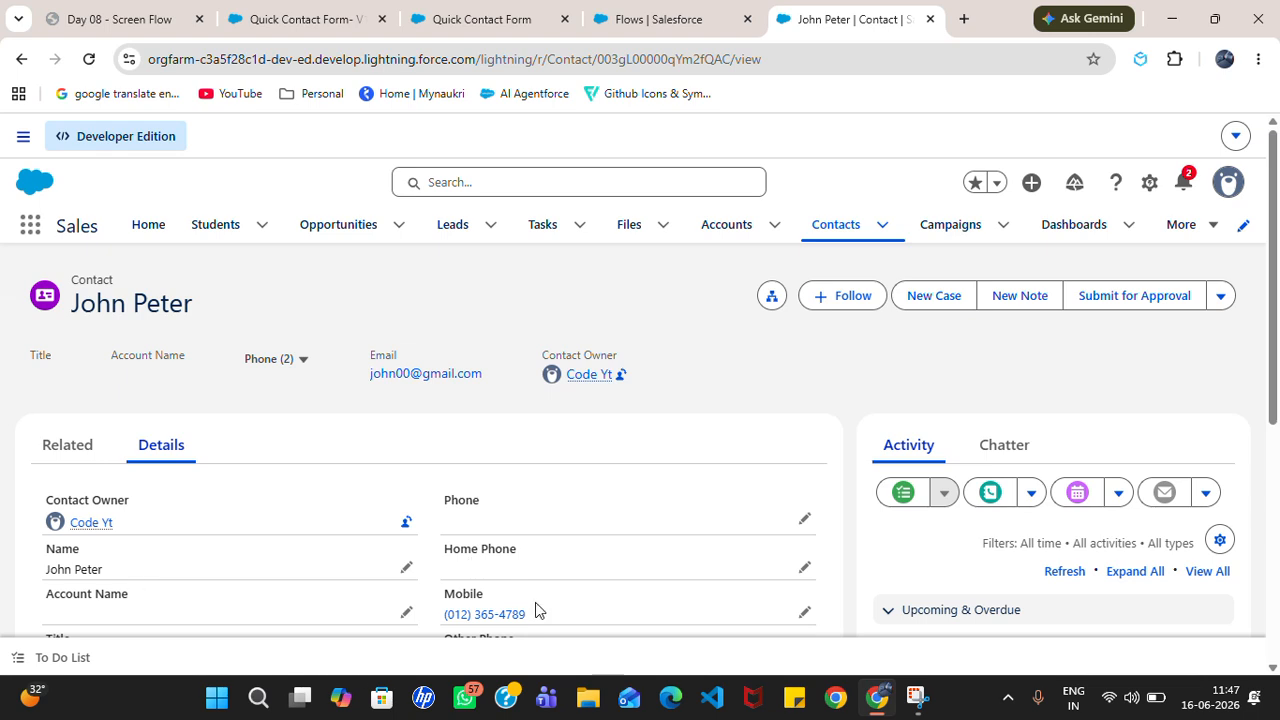
pyautogui.scroll(-5, 519, 309)
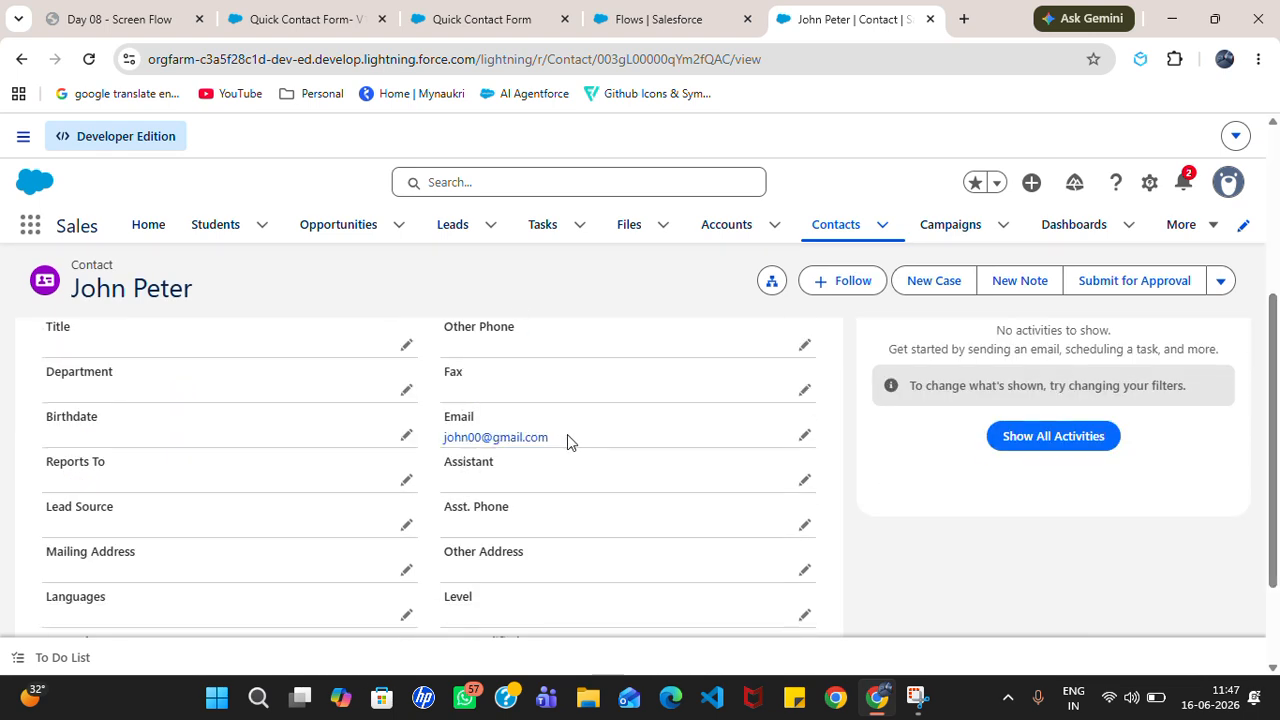
# Step: Close the Flow Builder and Quick Contact Form tabs
pyautogui.click(464, 14)
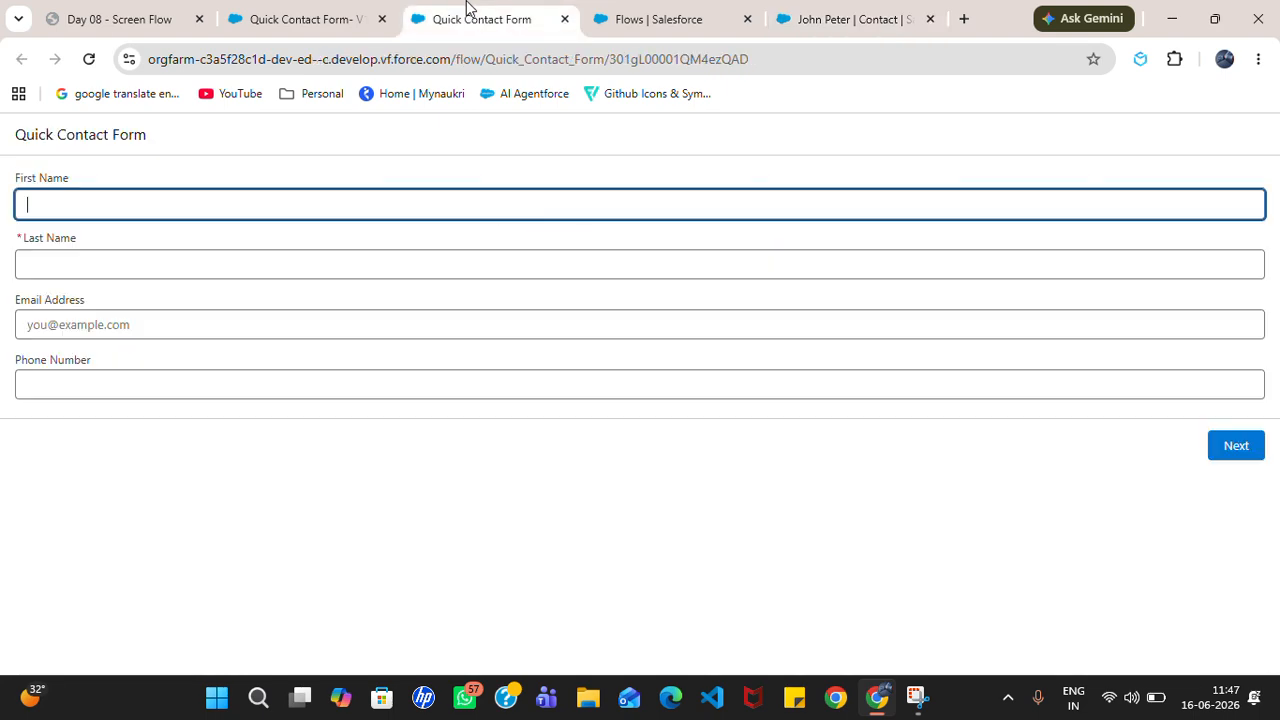
pyautogui.click(288, 14)
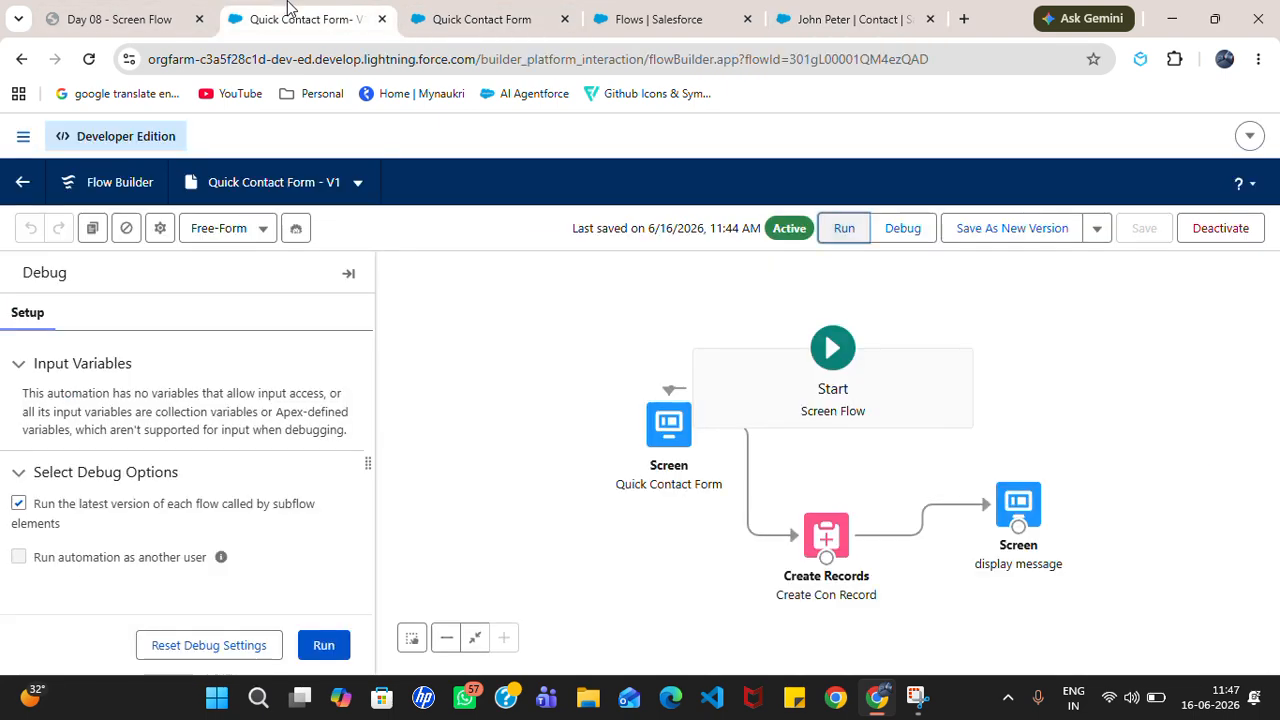
pyautogui.click(382, 19)
pyautogui.click(382, 19)
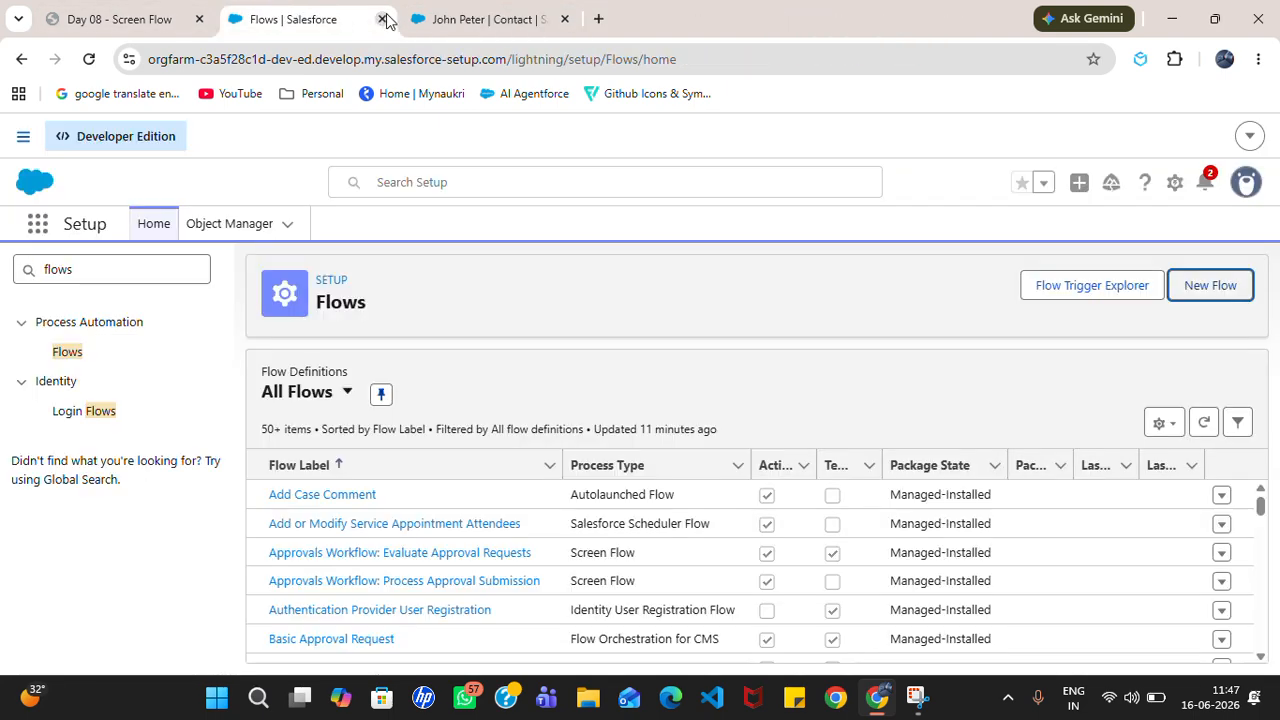
pyautogui.click(120, 19)
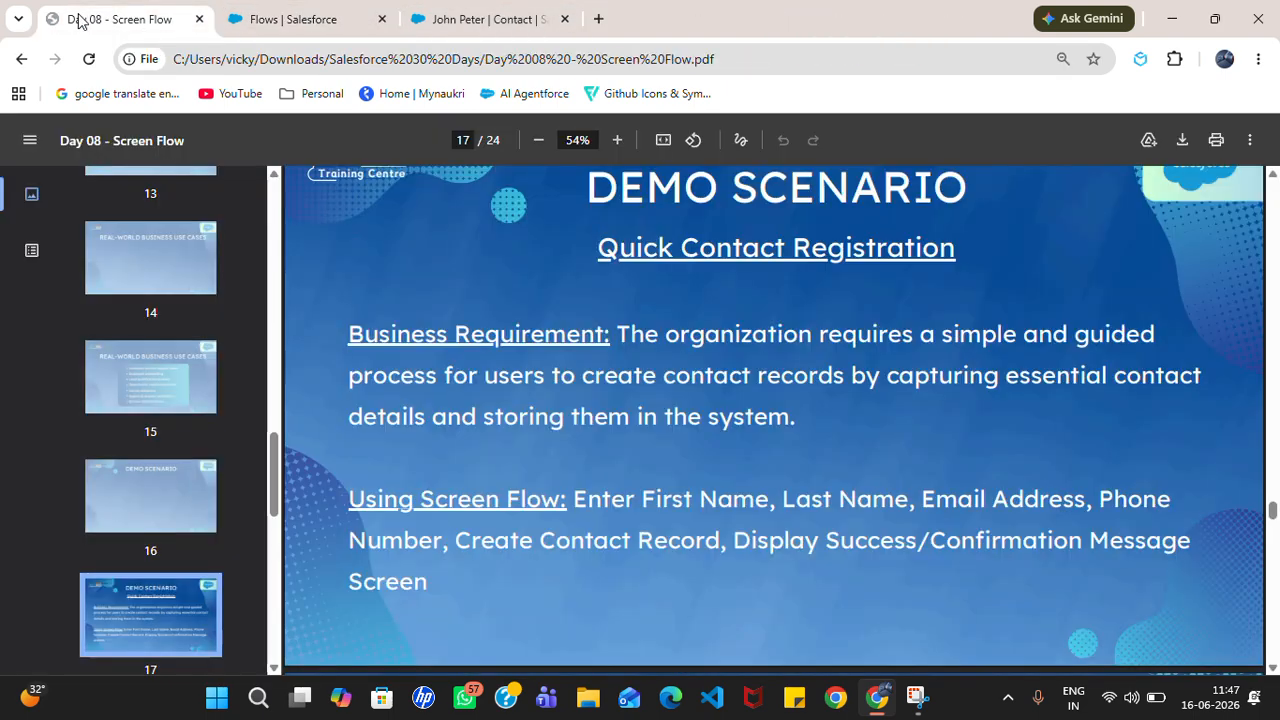
# Step: Use Present to show the Day 08 slides full screen, then advance to the eight Screen Flow benefits
pyautogui.click(1249, 140)
pyautogui.click(1183, 256)
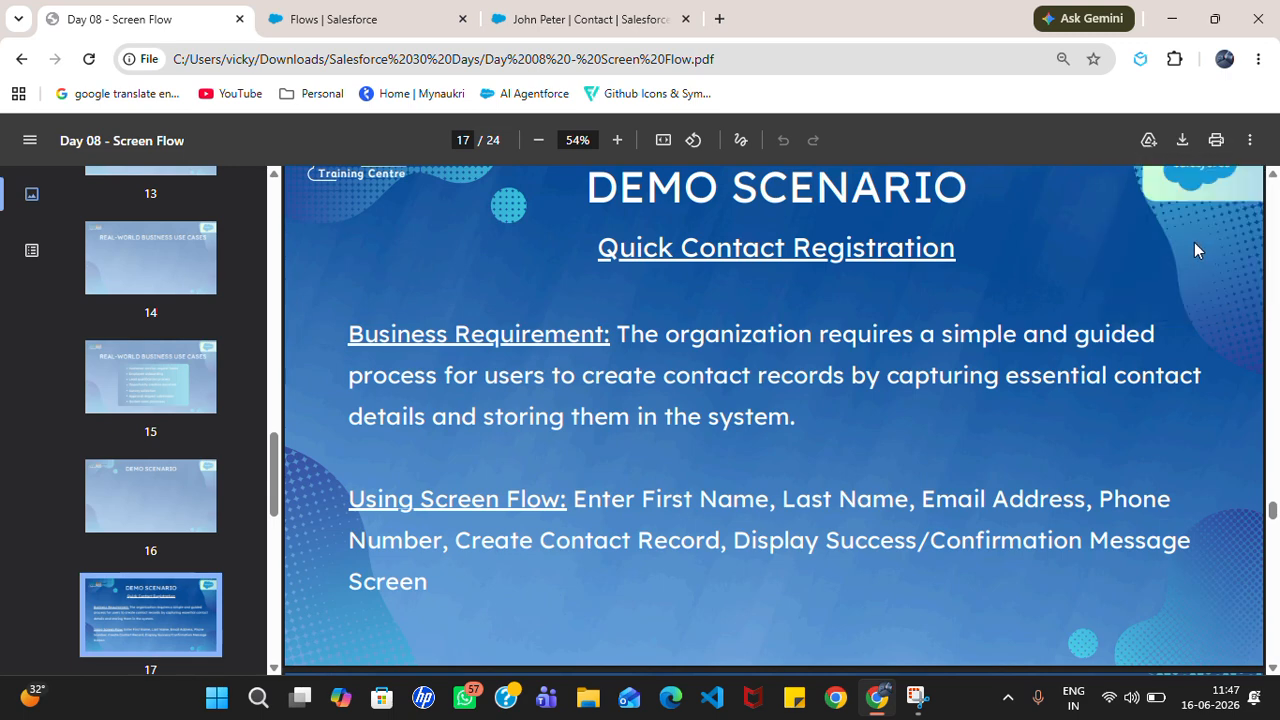
pyautogui.click(1249, 140)
pyautogui.click(1171, 262)
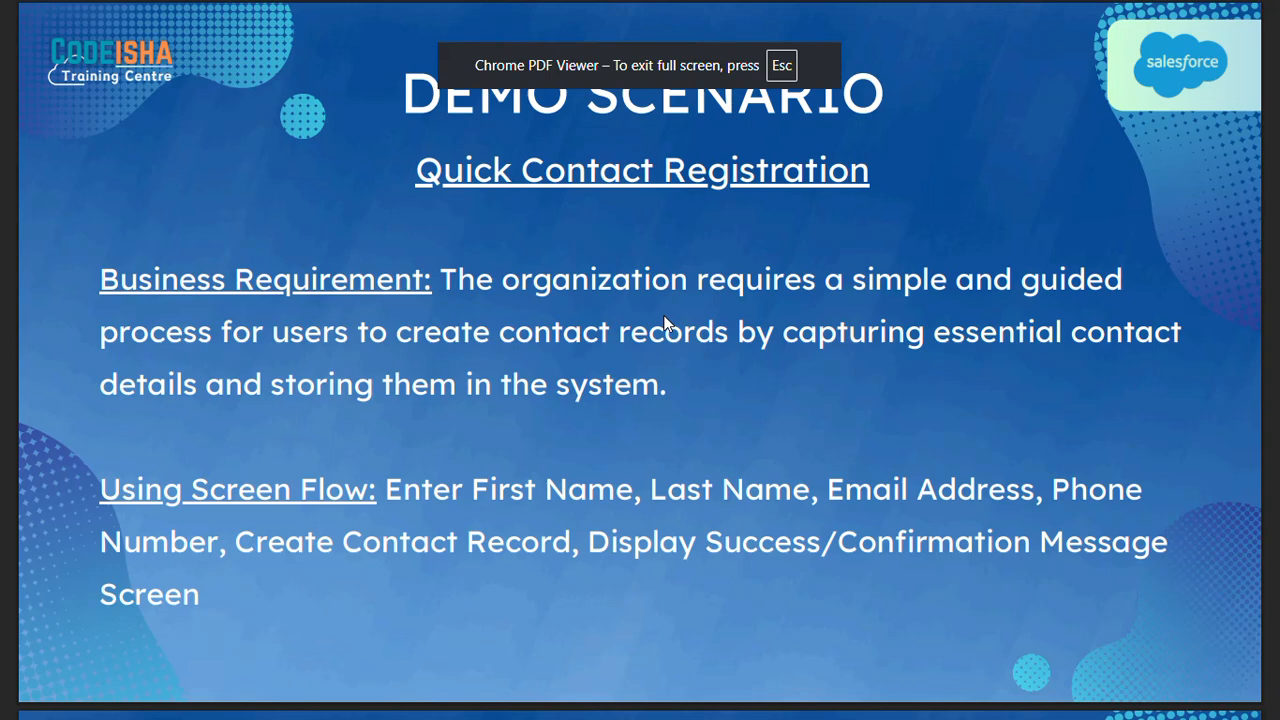
pyautogui.press('Right')
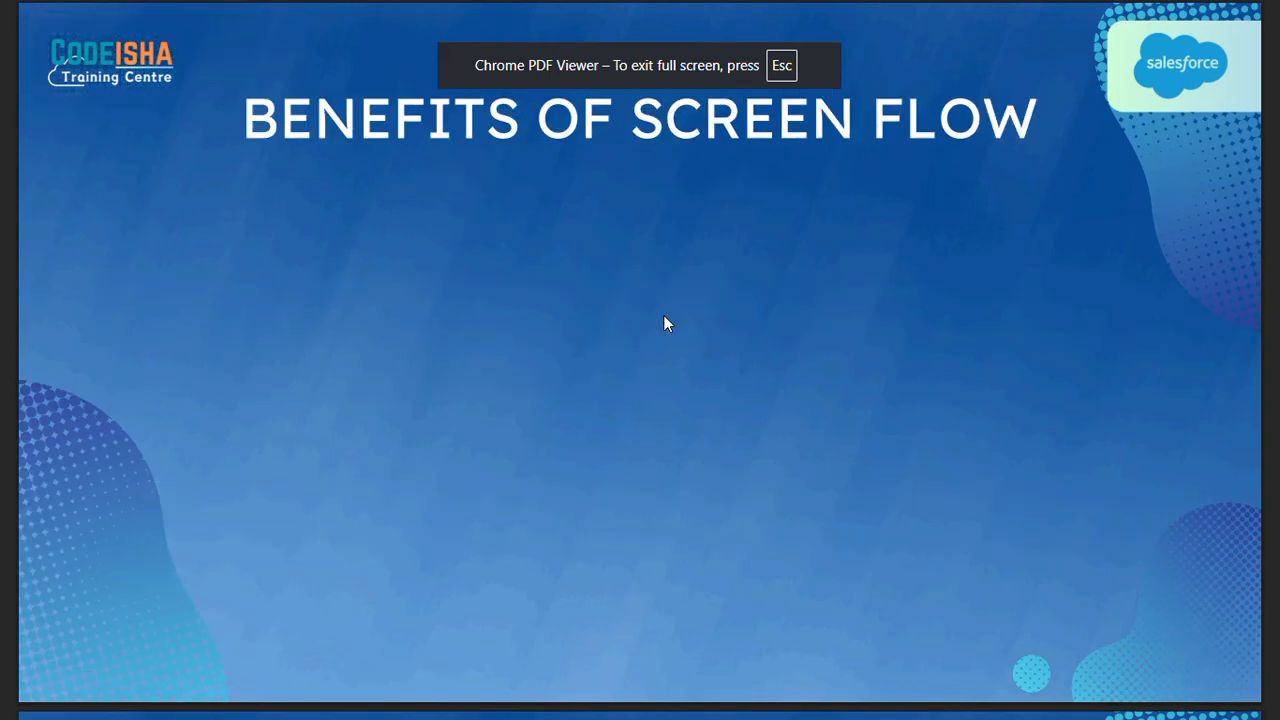
pyautogui.press('Right')
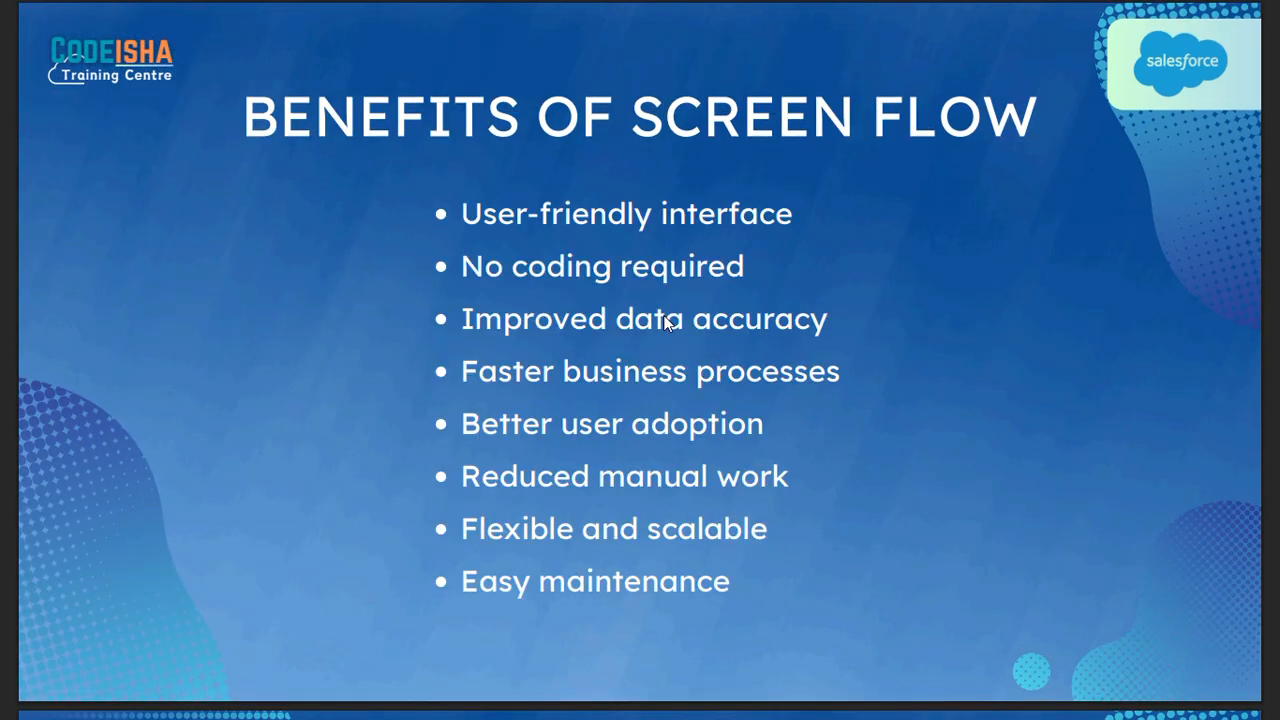